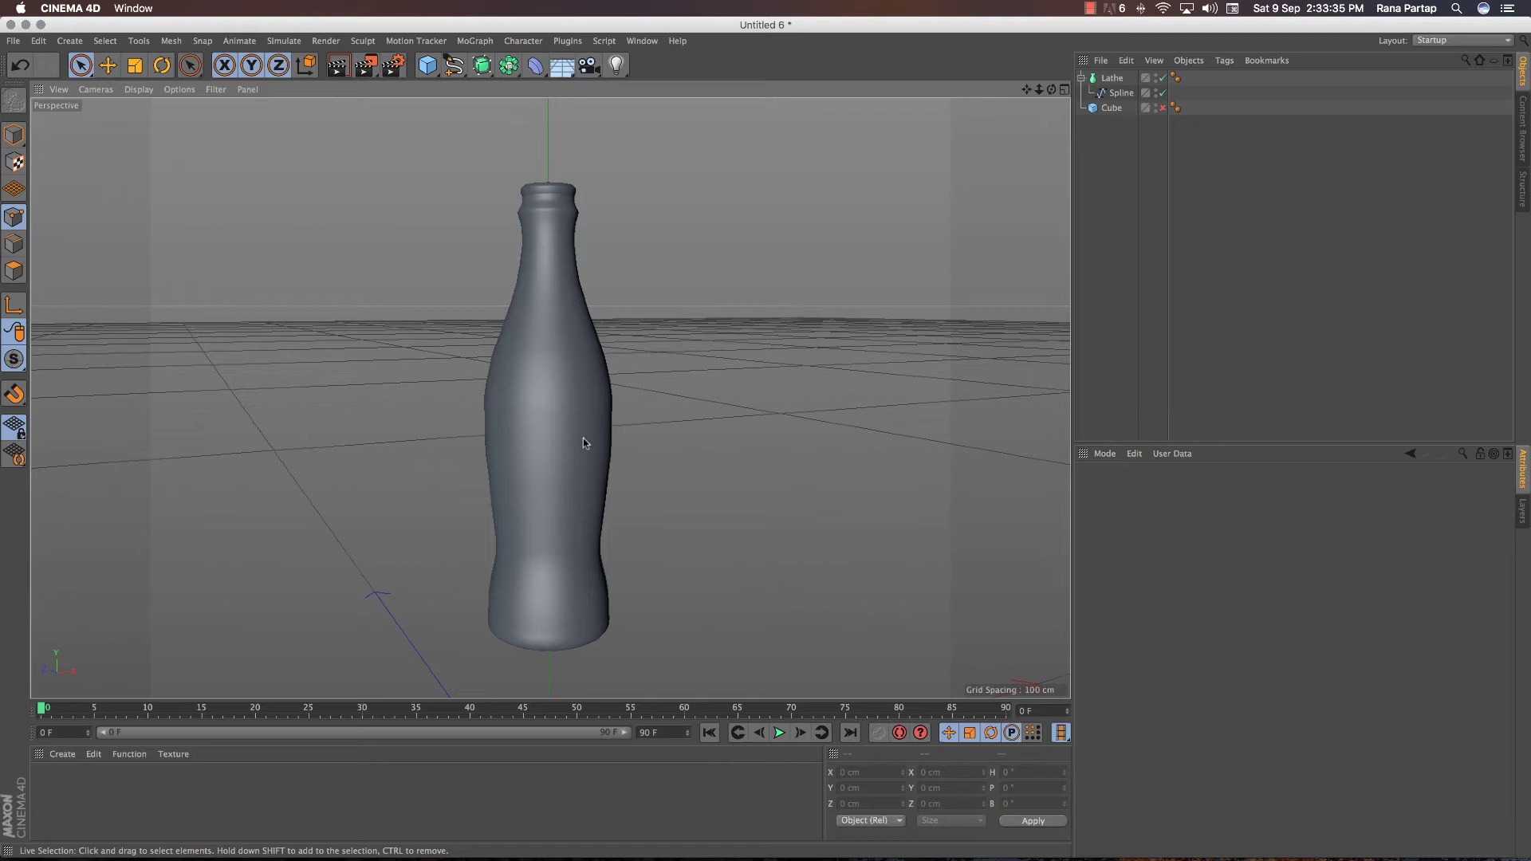
# Toggle the Lathe off and on to inspect its profile spline, then orbit below the bottle
pyautogui.click(1111, 78)
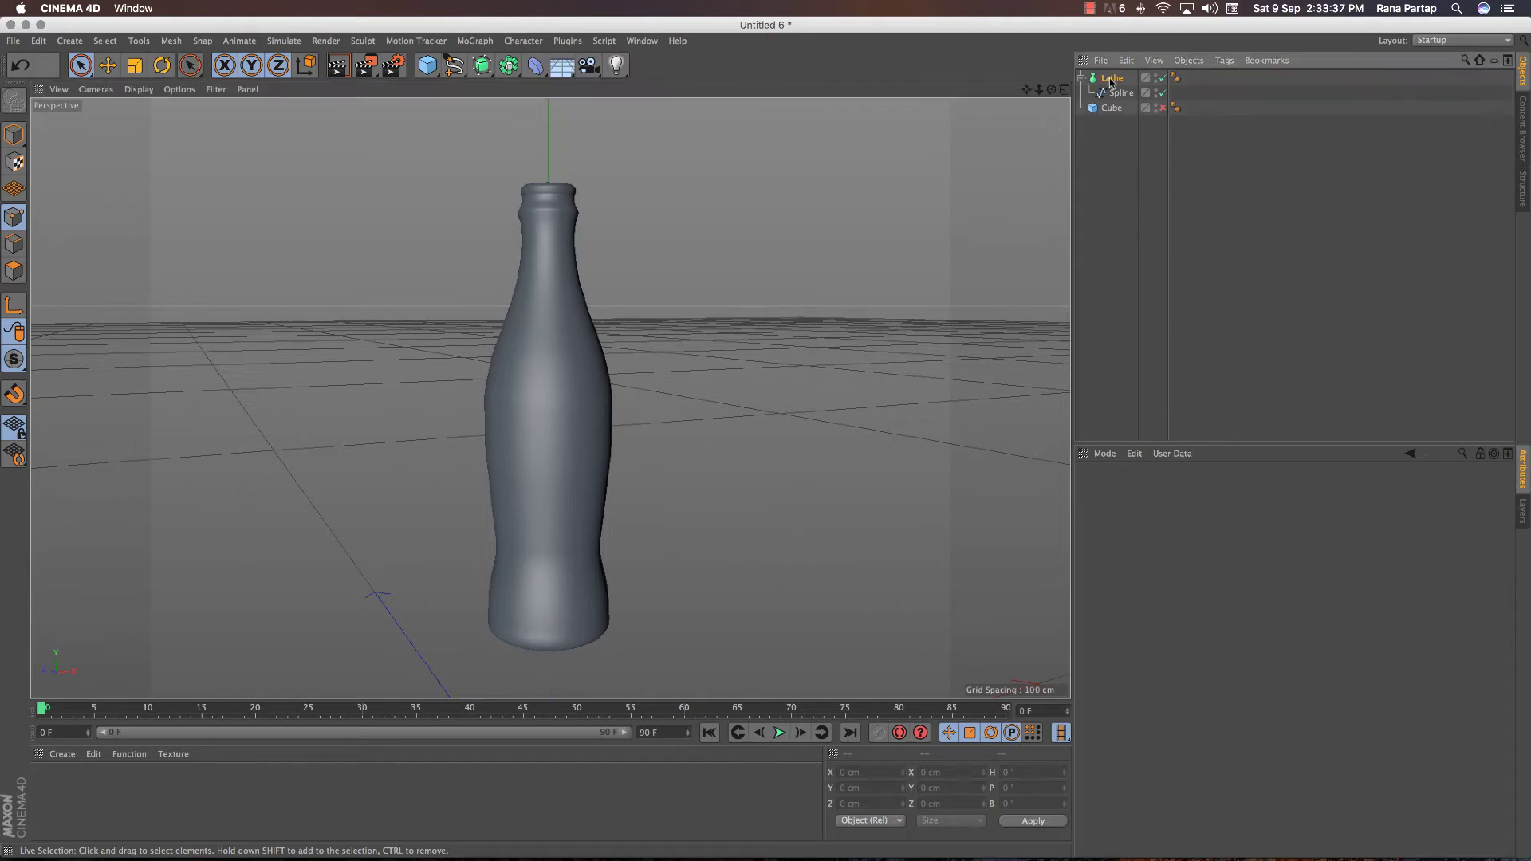
pyautogui.click(1161, 78)
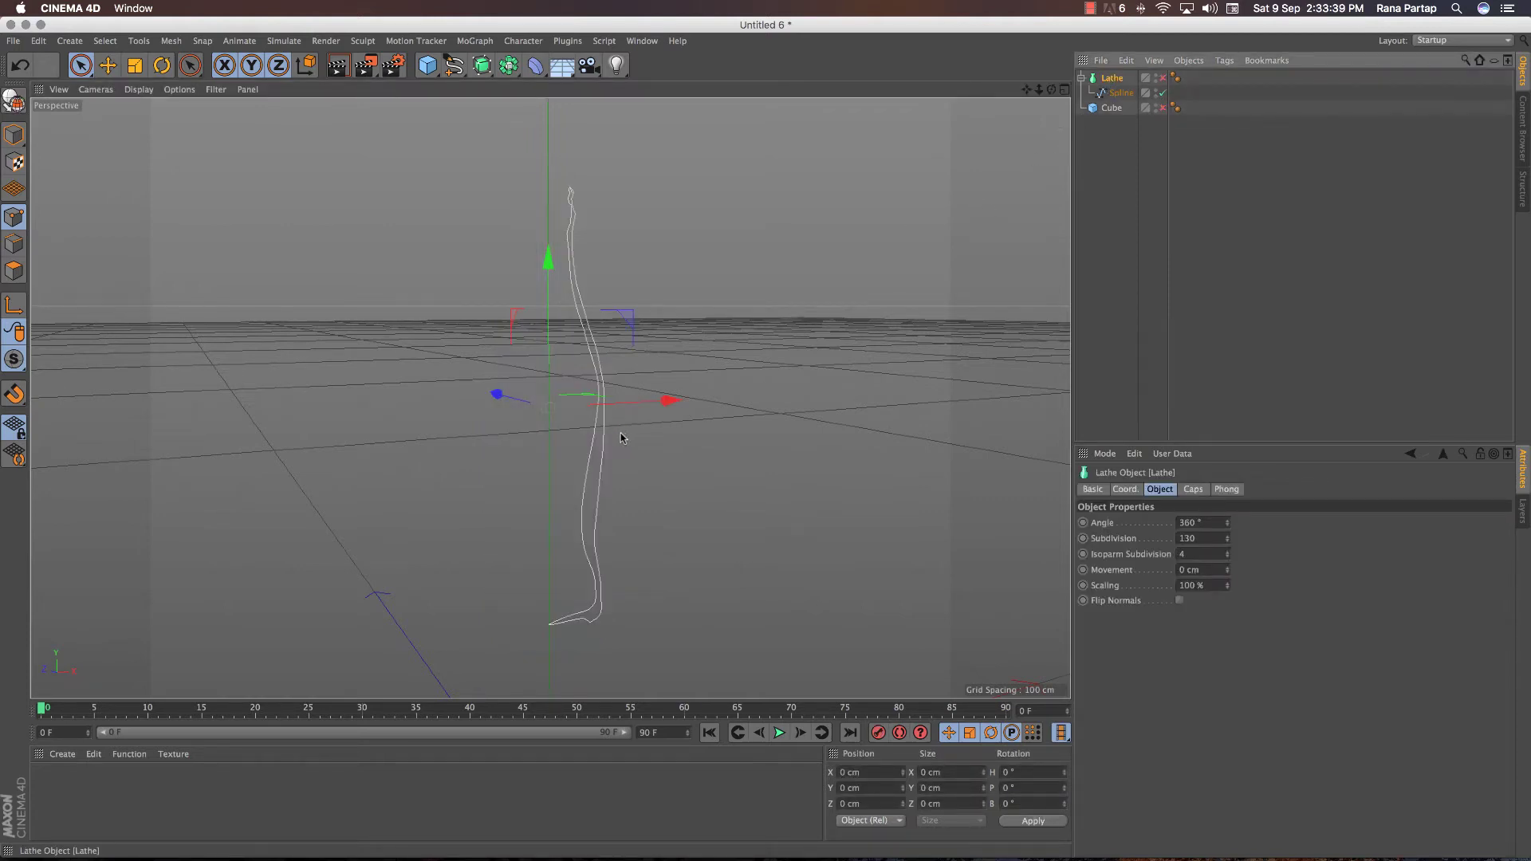
pyautogui.click(1162, 78)
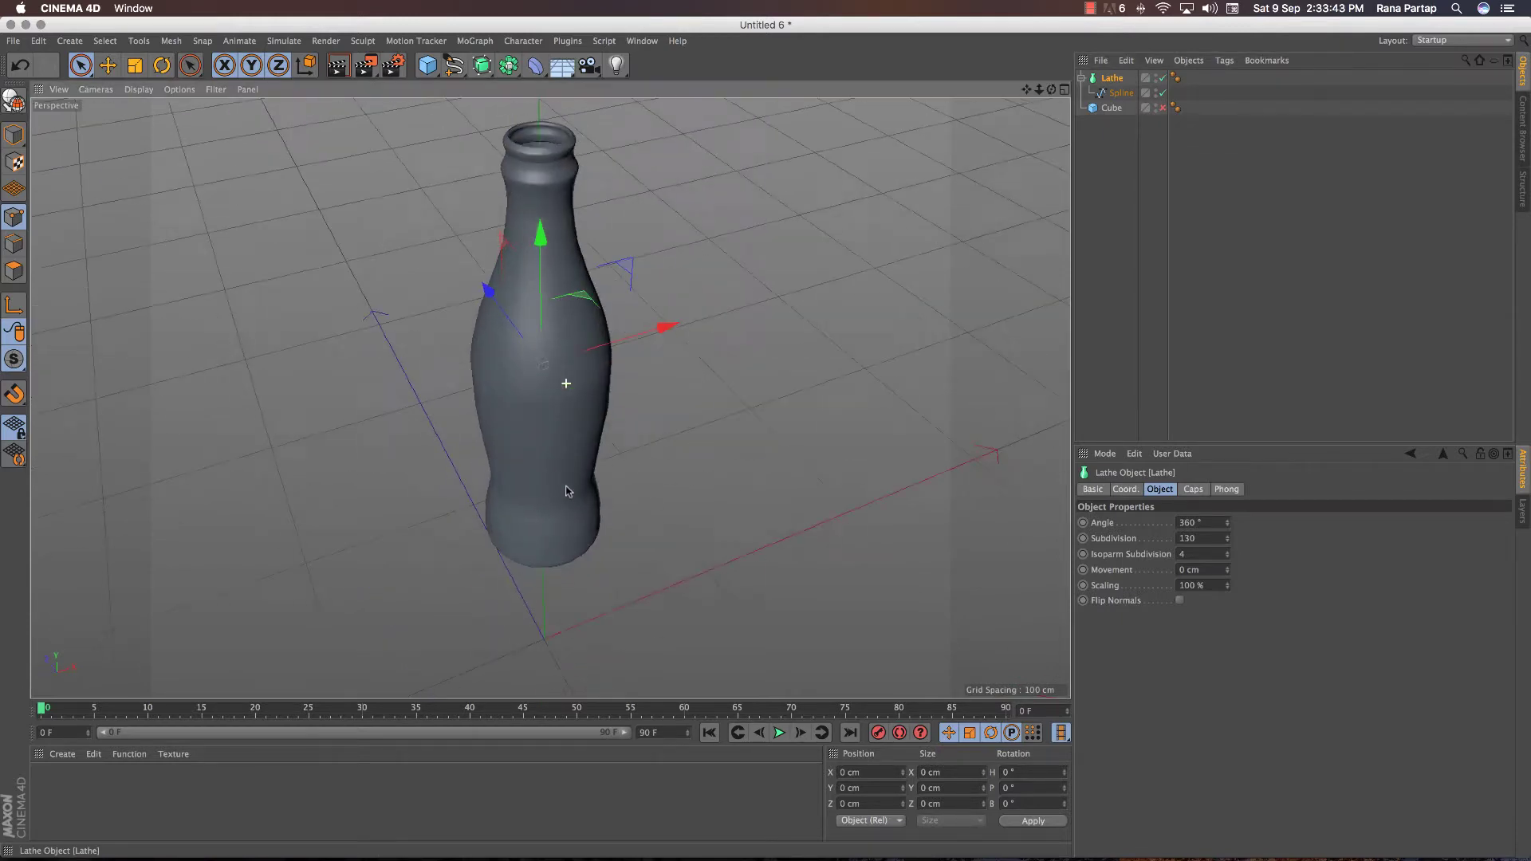
pyautogui.moveTo(568, 445)
pyautogui.keyDown('alt'); pyautogui.mouseDown()
pyautogui.moveTo(597, 195)
pyautogui.moveTo(601, 413)
pyautogui.mouseUp(); pyautogui.keyUp('alt')
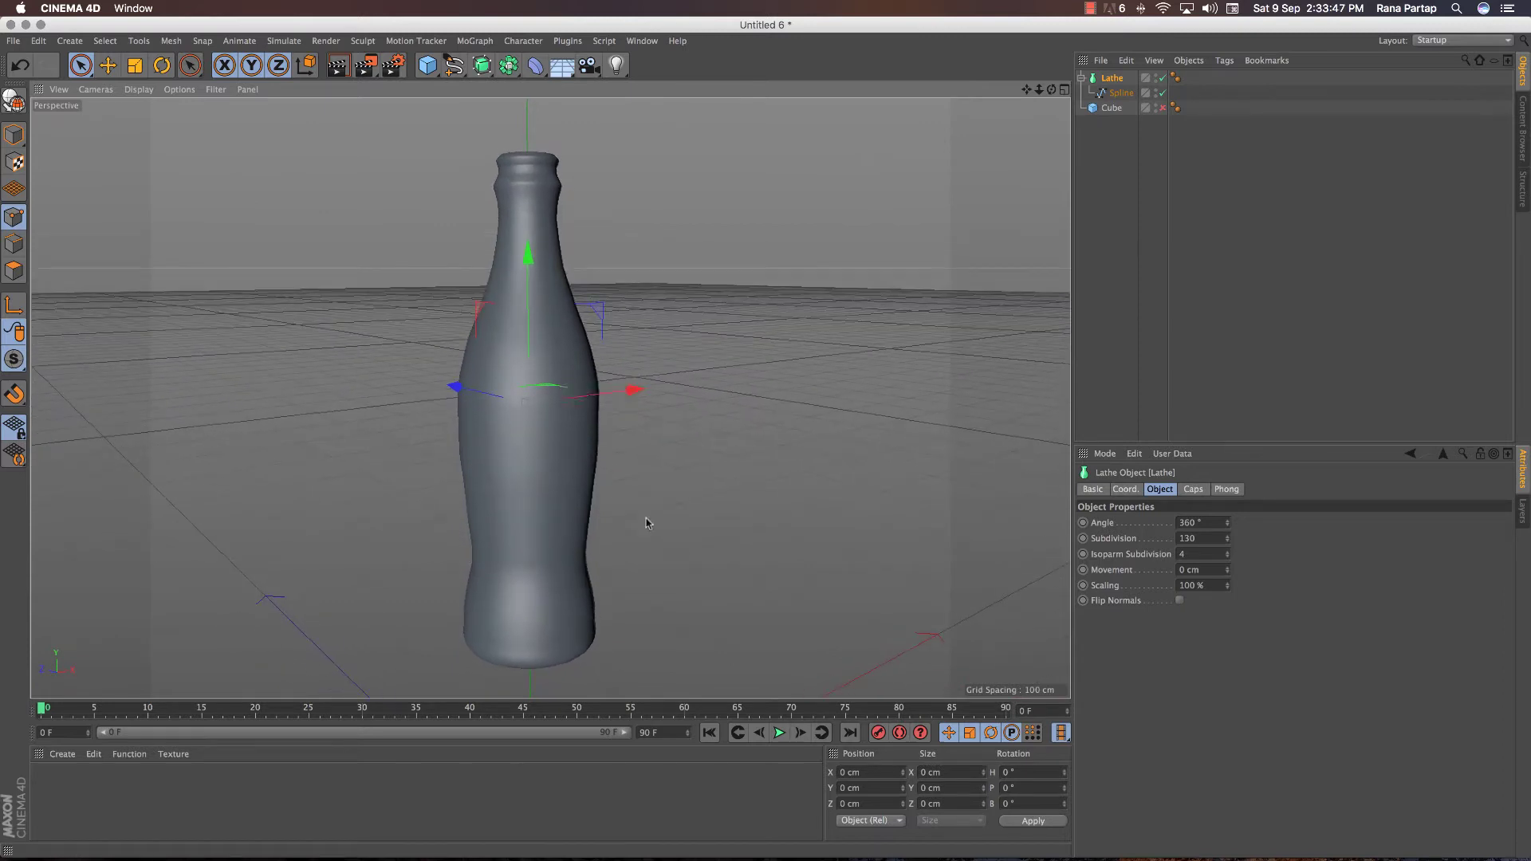
# Create material Mat with barbie-in-coke-bottle-label_0 loaded as its Color texture
pyautogui.click(263, 775)
pyautogui.click(62, 753)
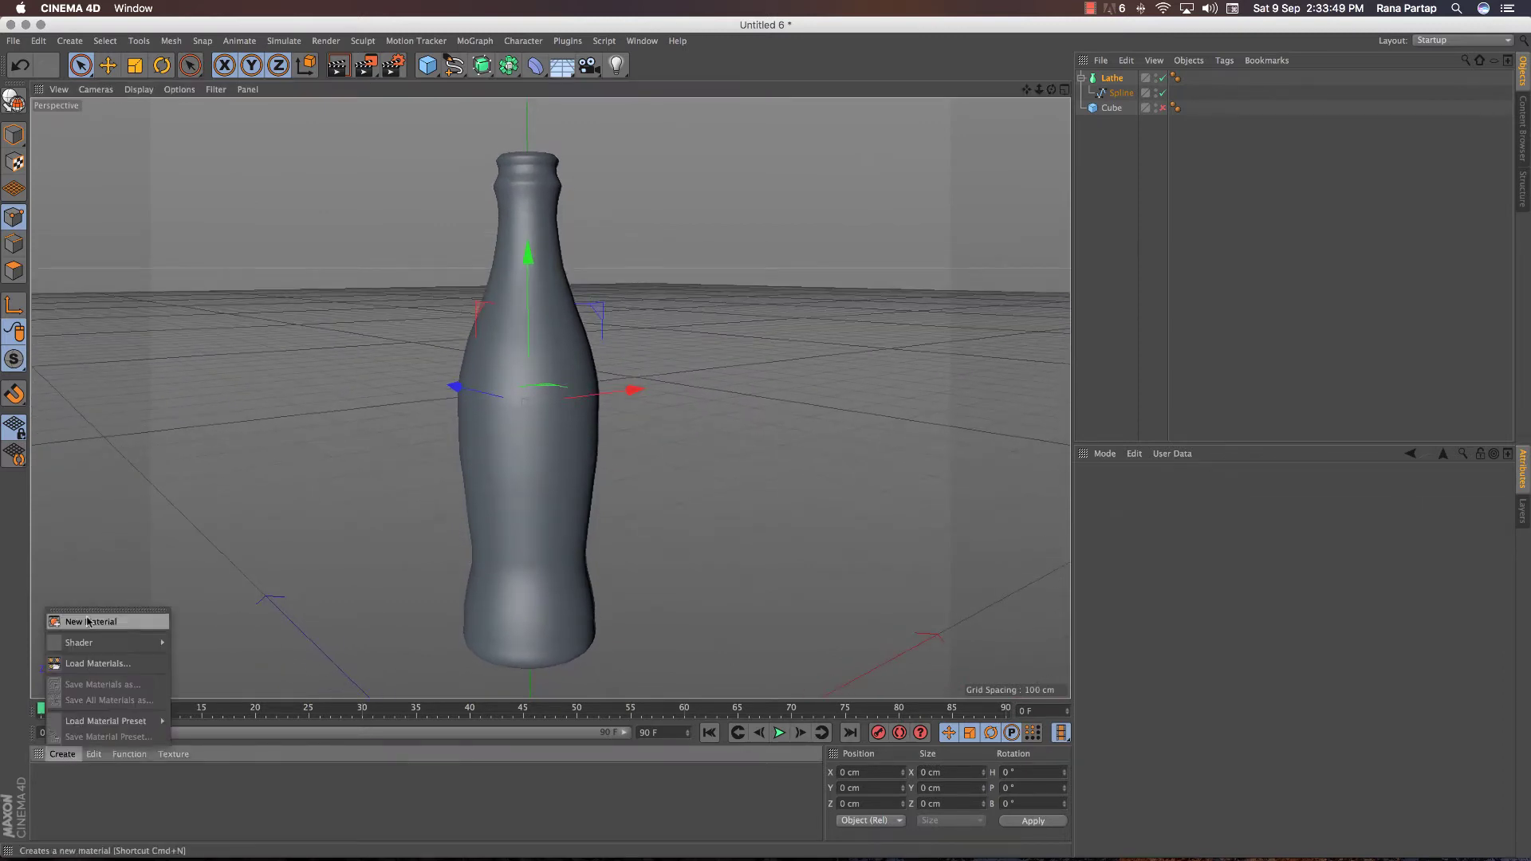
pyautogui.click(87, 621)
pyautogui.doubleClick(56, 777)
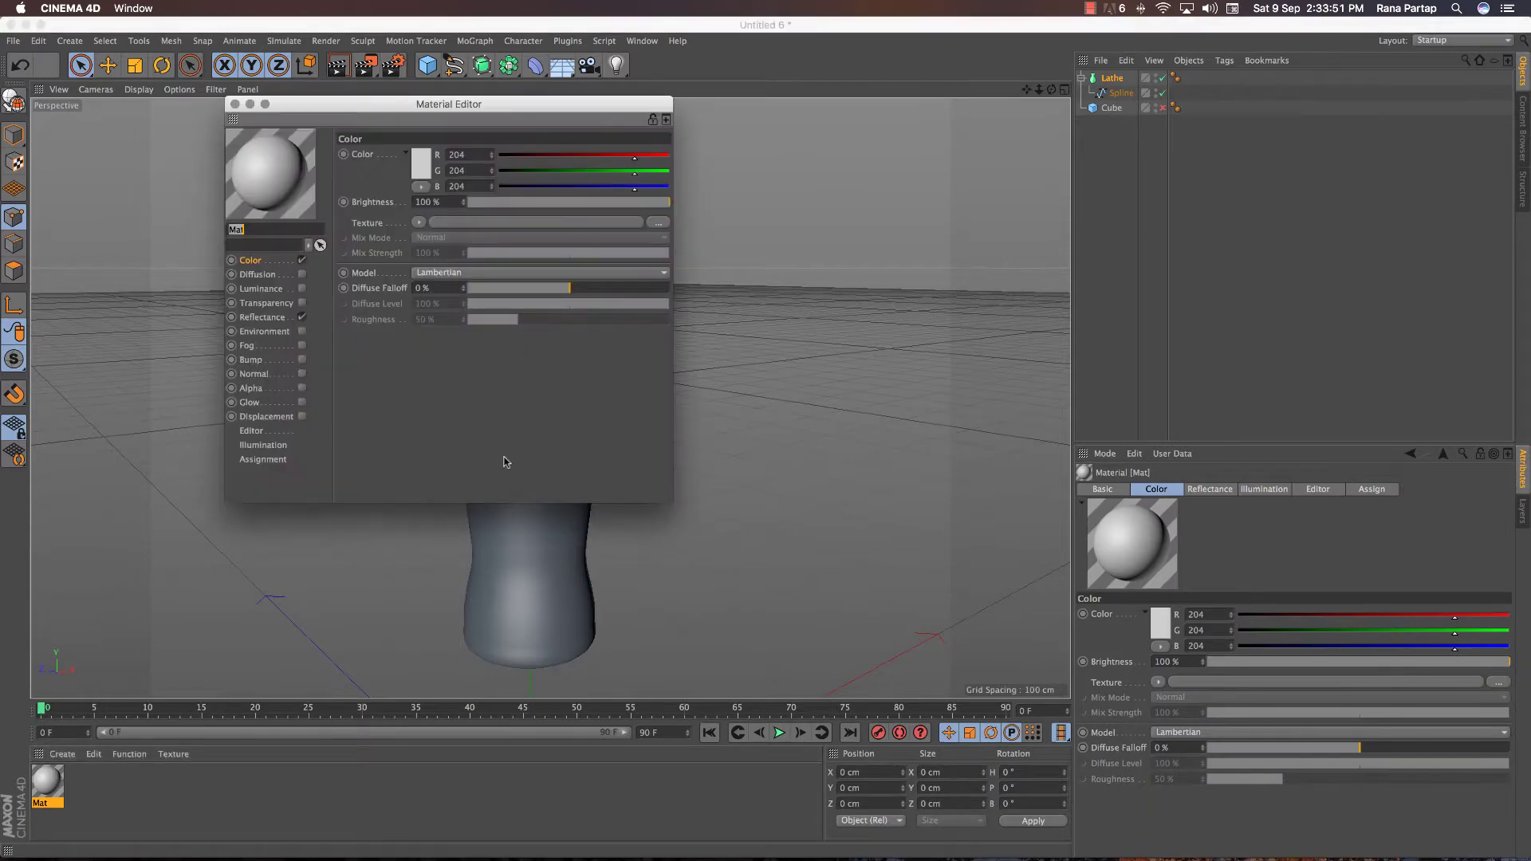
pyautogui.click(256, 263)
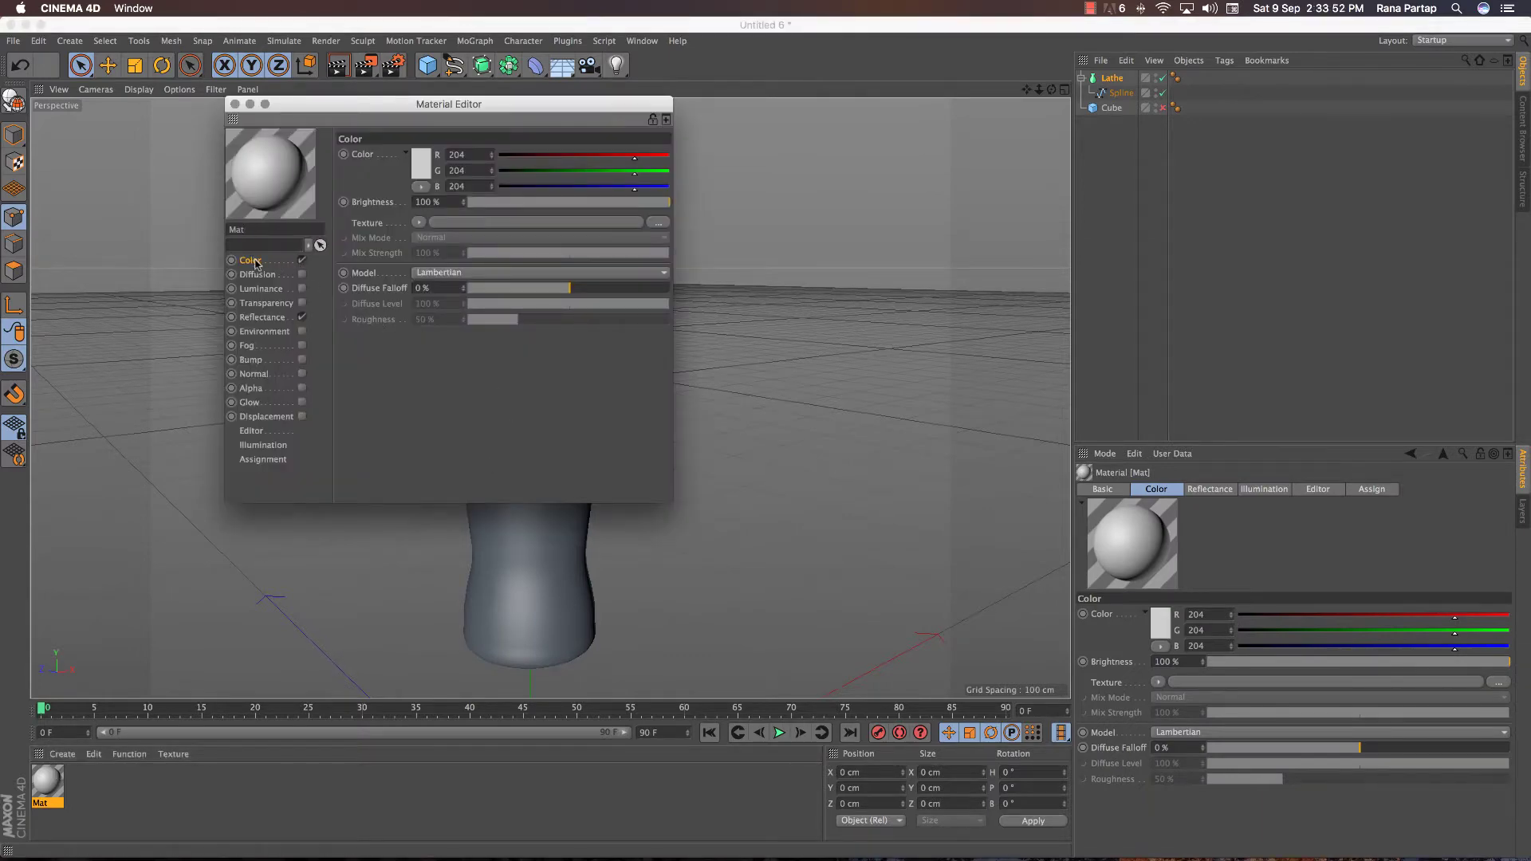
pyautogui.click(651, 225)
pyautogui.click(557, 180)
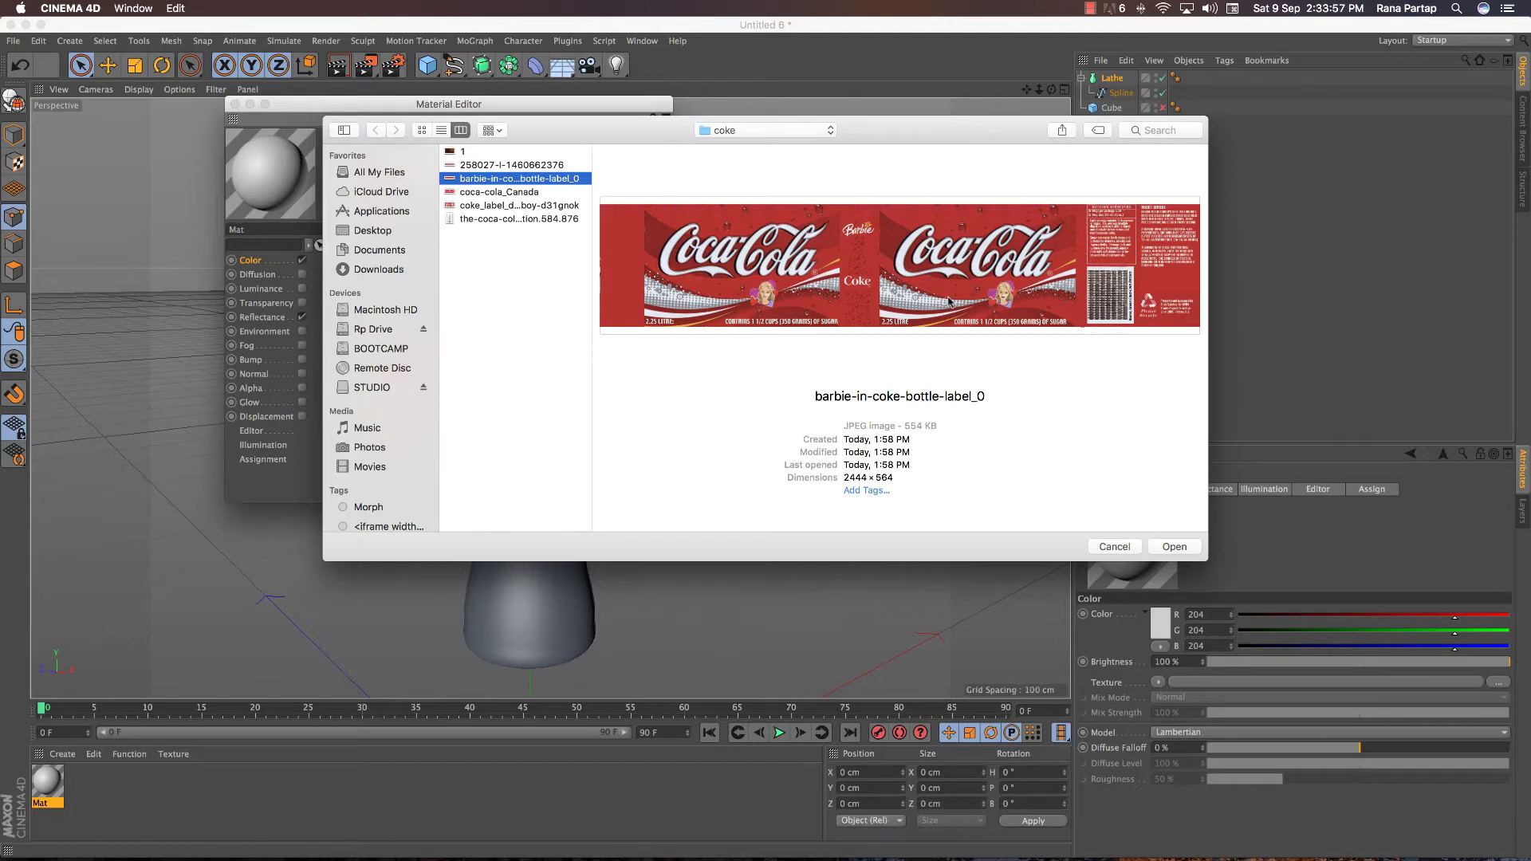
pyautogui.click(1173, 547)
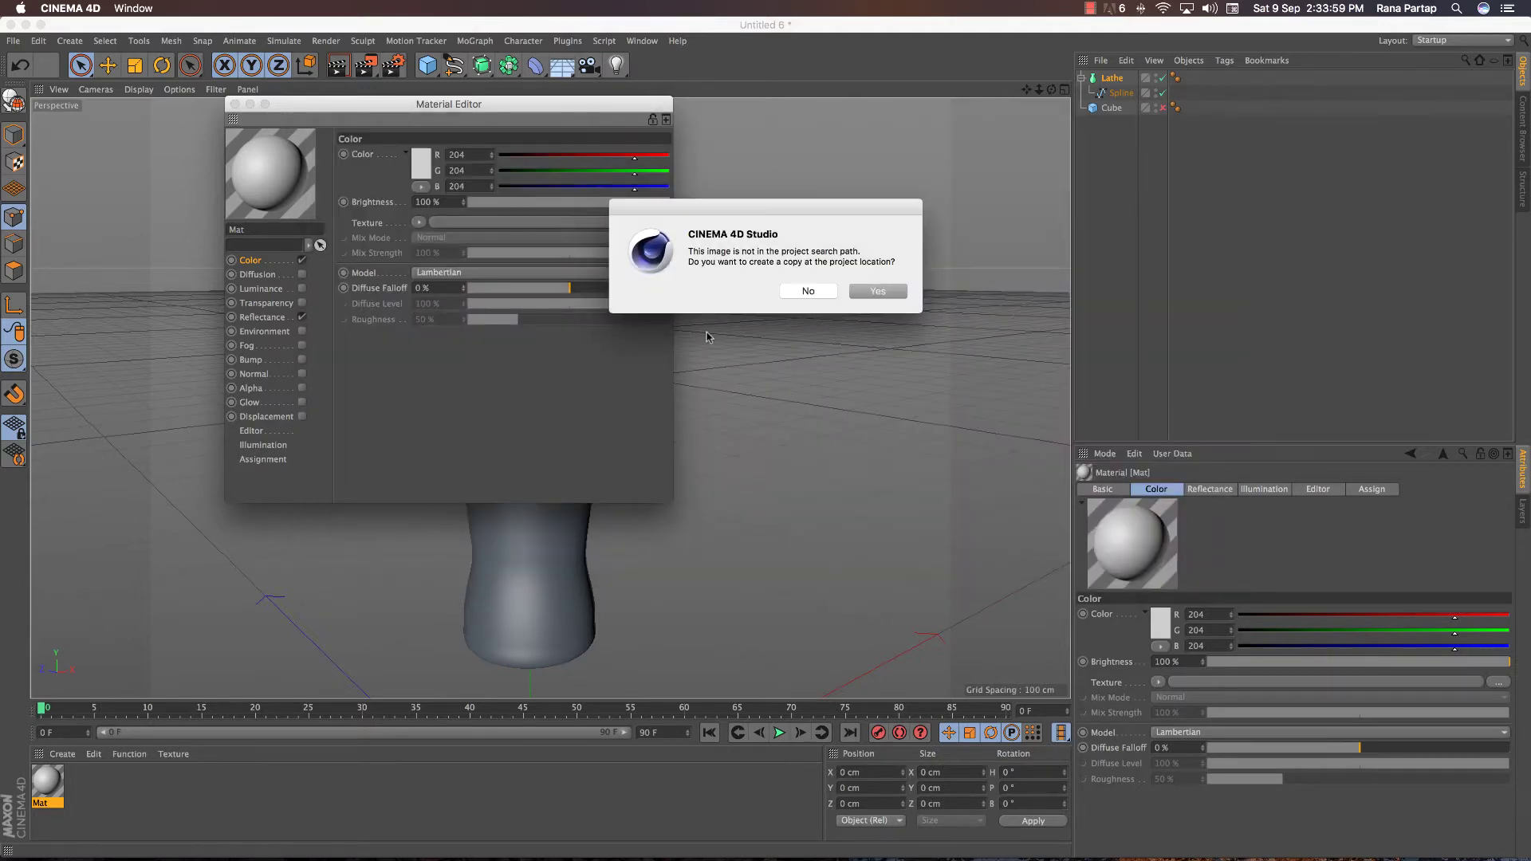
pyautogui.click(801, 291)
pyautogui.click(233, 103)
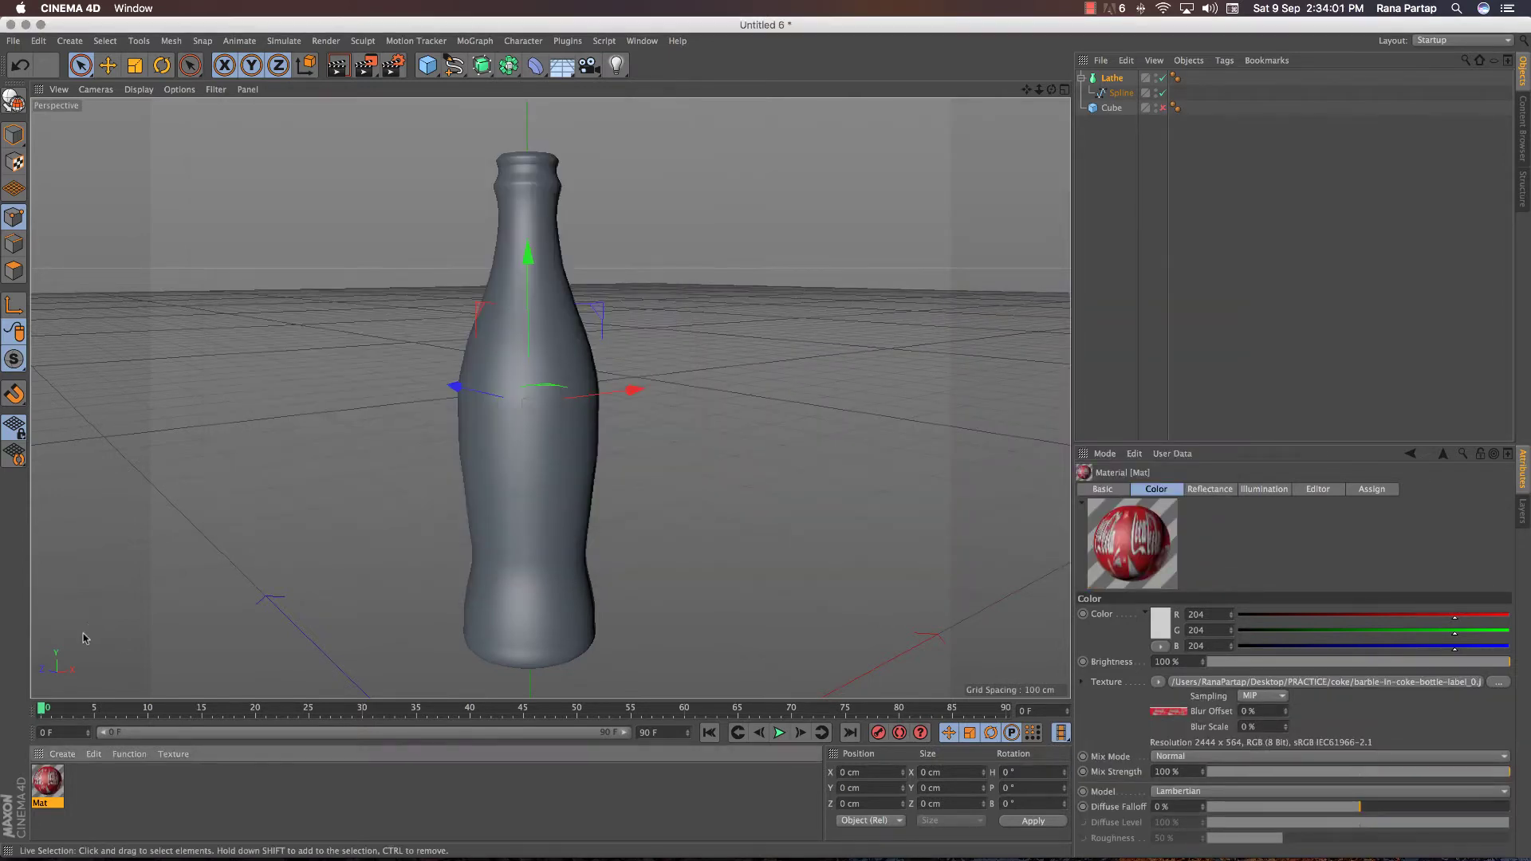
# Apply Mat to the Lathe with Spherical projection, Tile off, and Length/Offset V set for one mid-bottle band
pyautogui.moveTo(47, 780); pyautogui.dragTo(1114, 80)
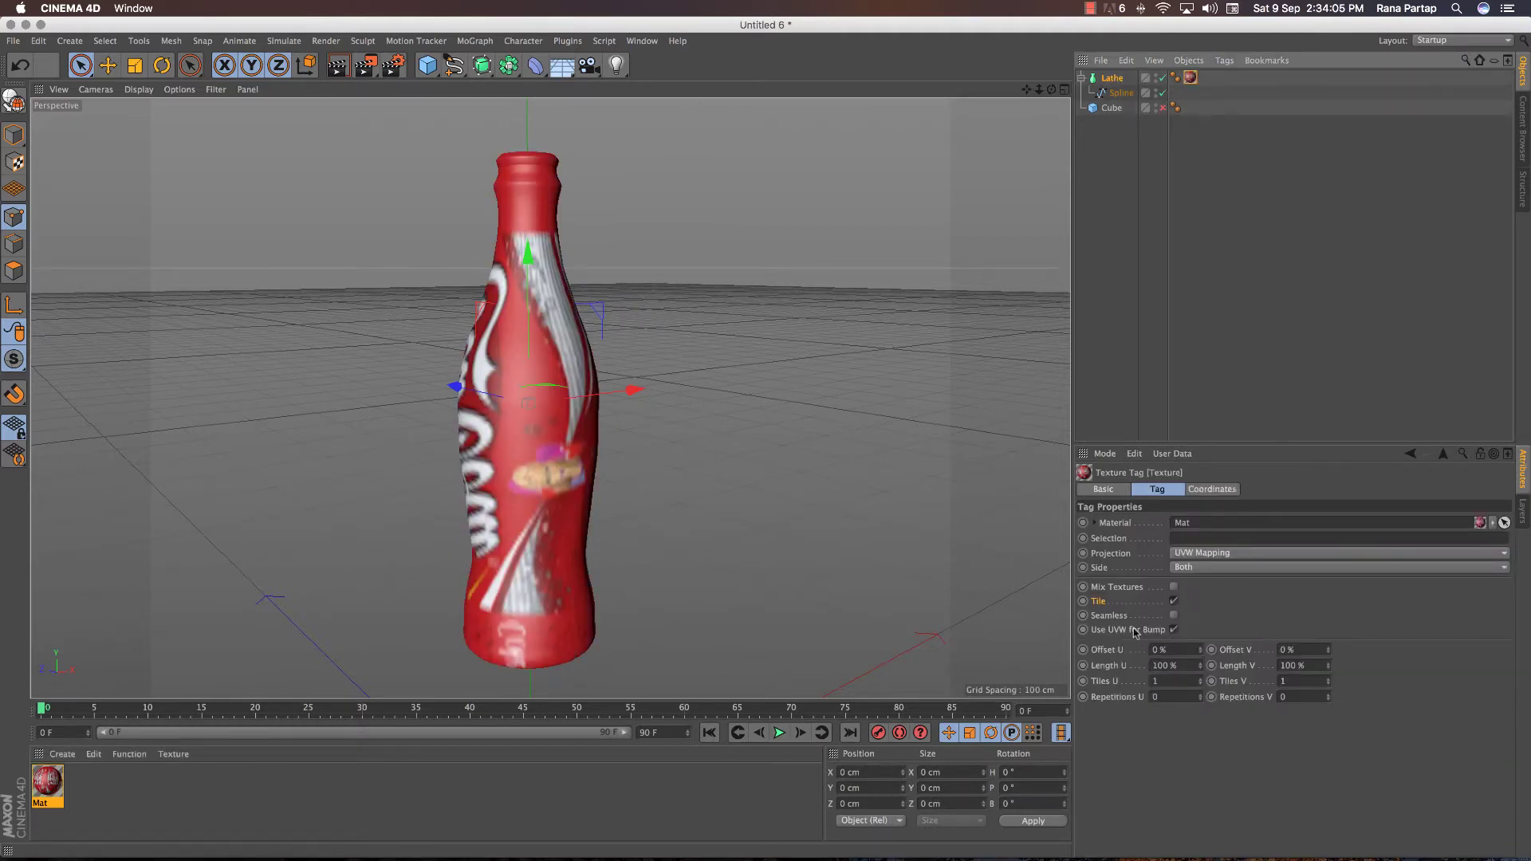
pyautogui.click(1190, 553)
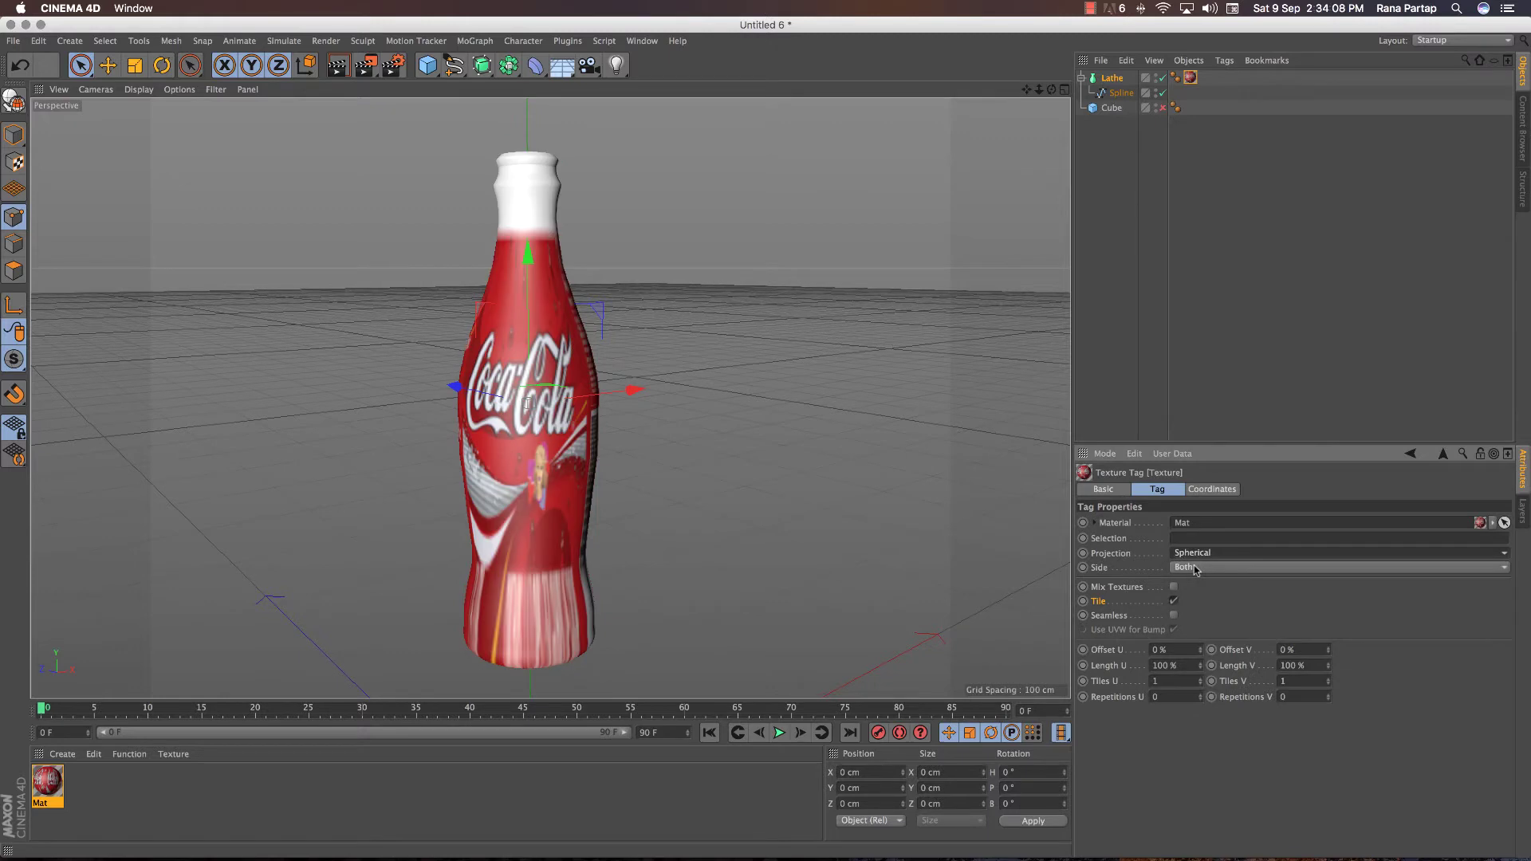
pyautogui.moveTo(1201, 669); pyautogui.dragTo(1201, 658)
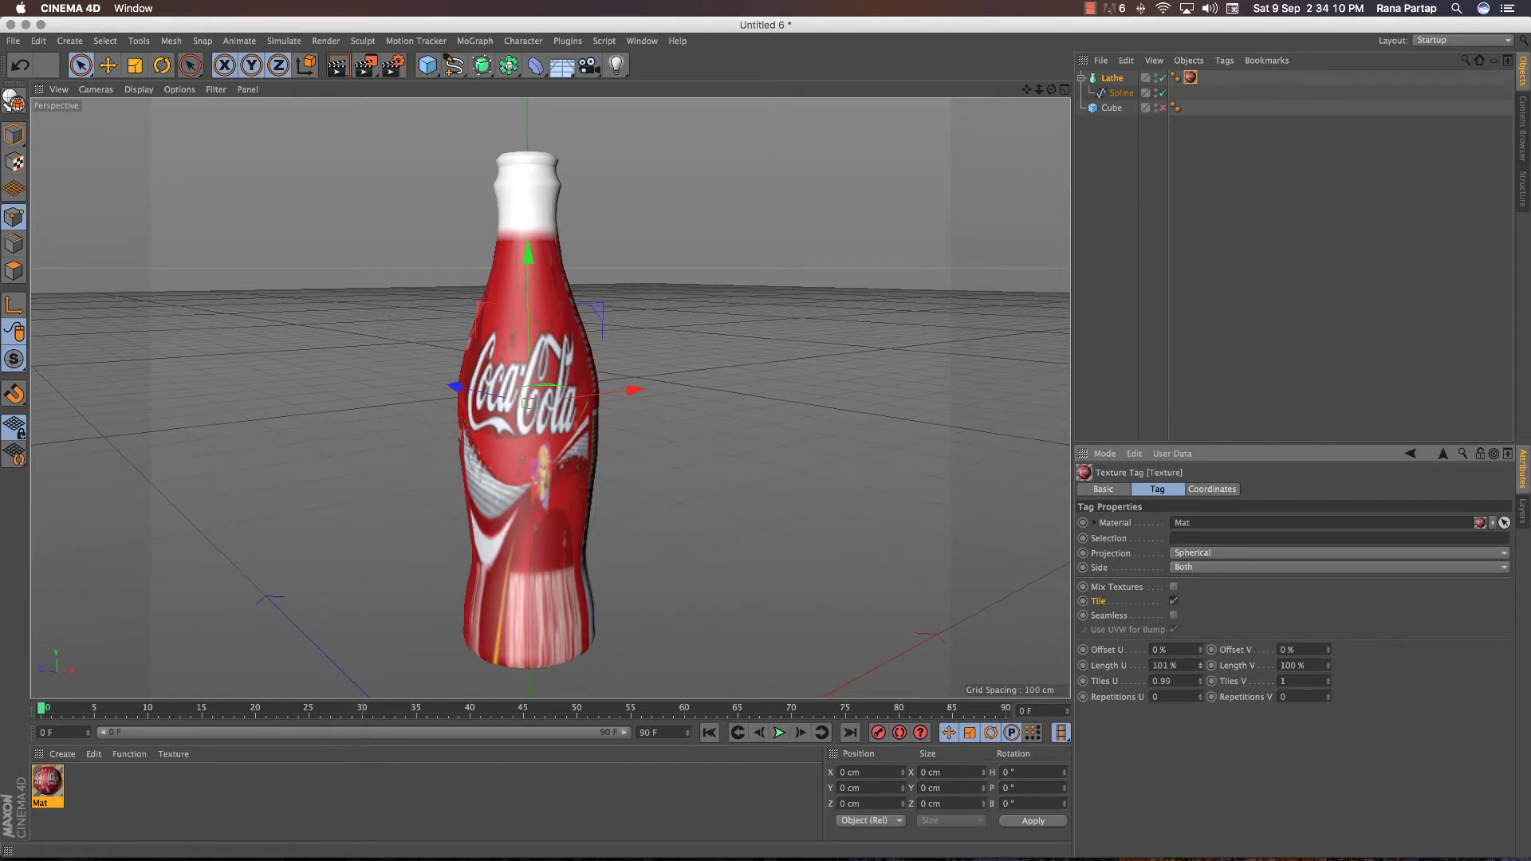
pyautogui.moveTo(527, 403); pyautogui.dragTo(1327, 665)
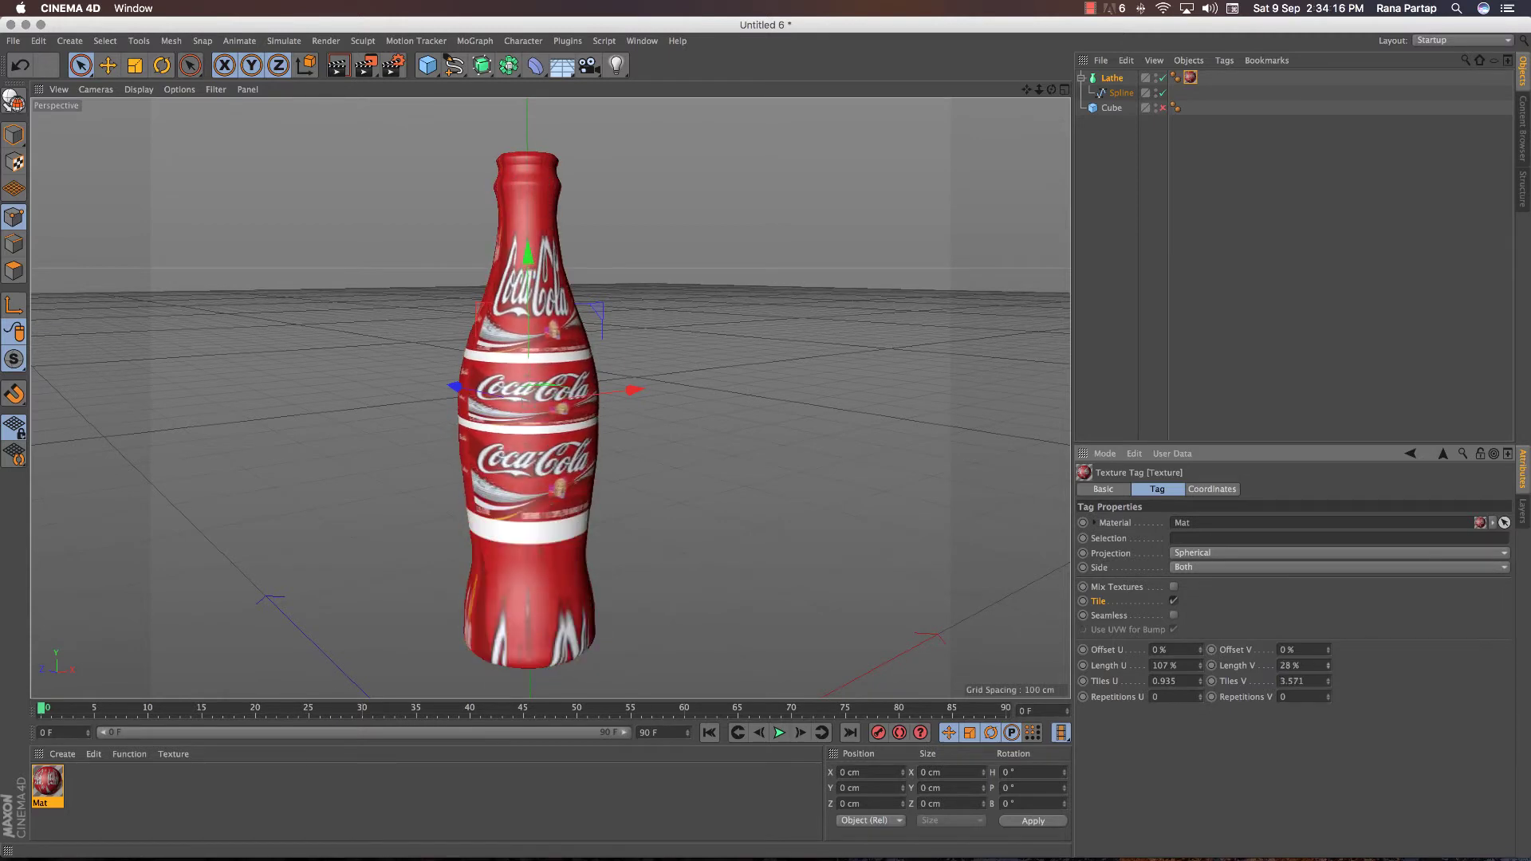
pyautogui.click(1172, 601)
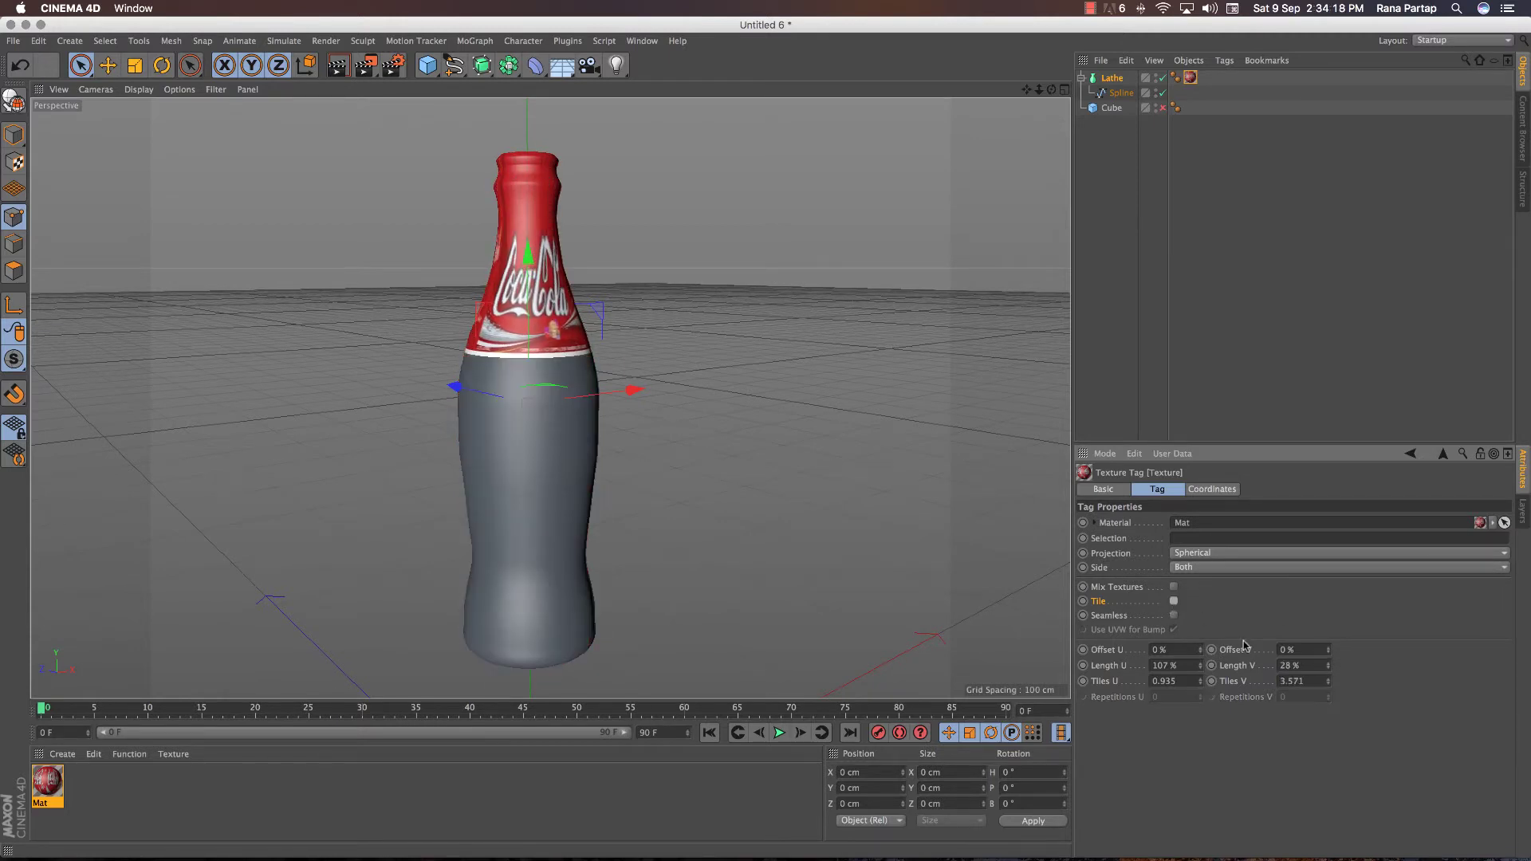
pyautogui.moveTo(1329, 654); pyautogui.dragTo(1329, 653)
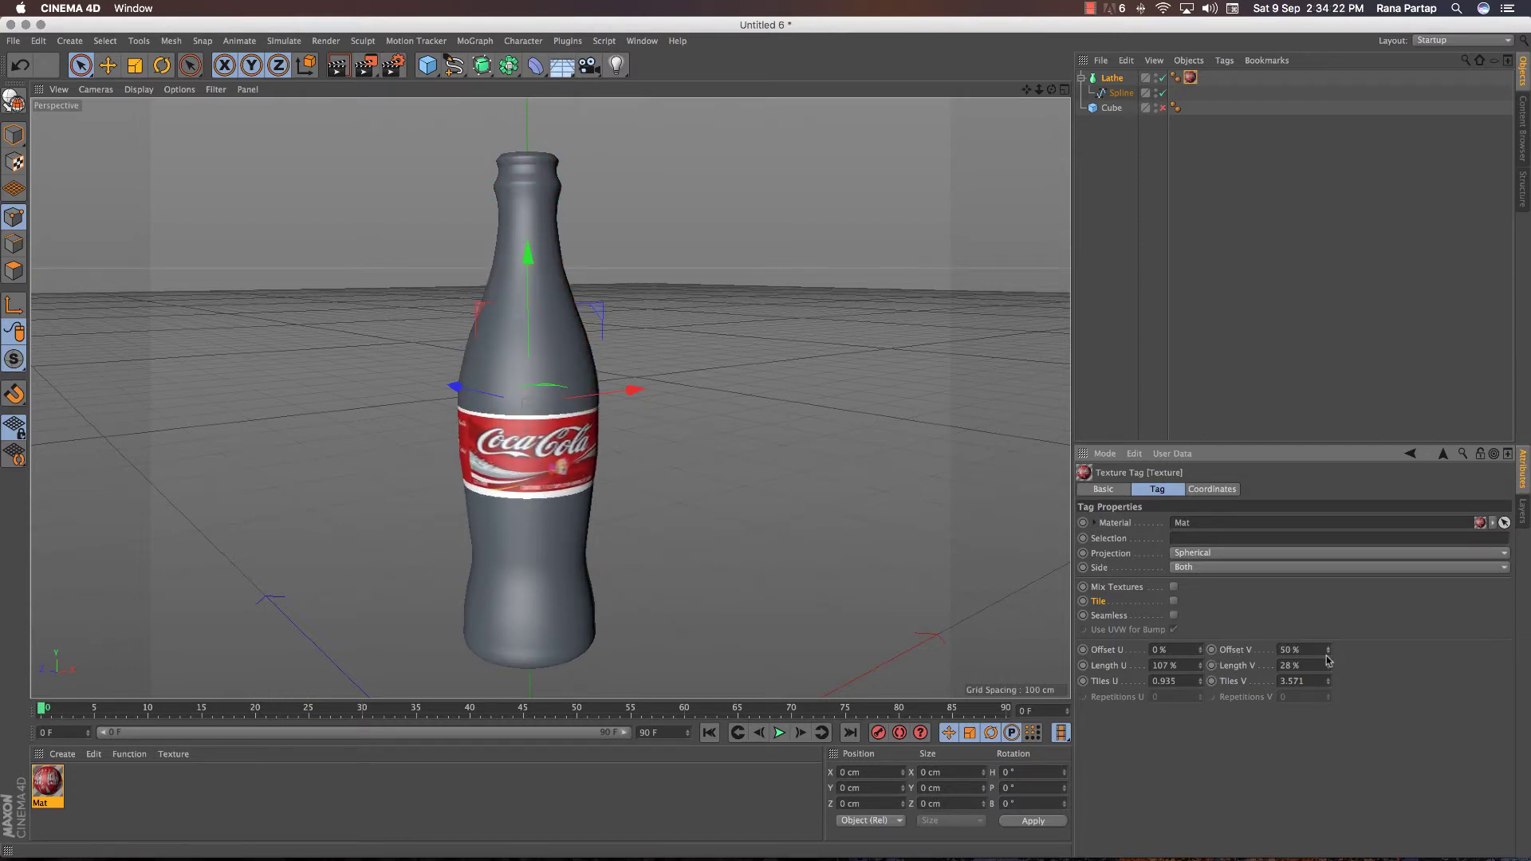
pyautogui.moveTo(1328, 660); pyautogui.dragTo(1329, 671)
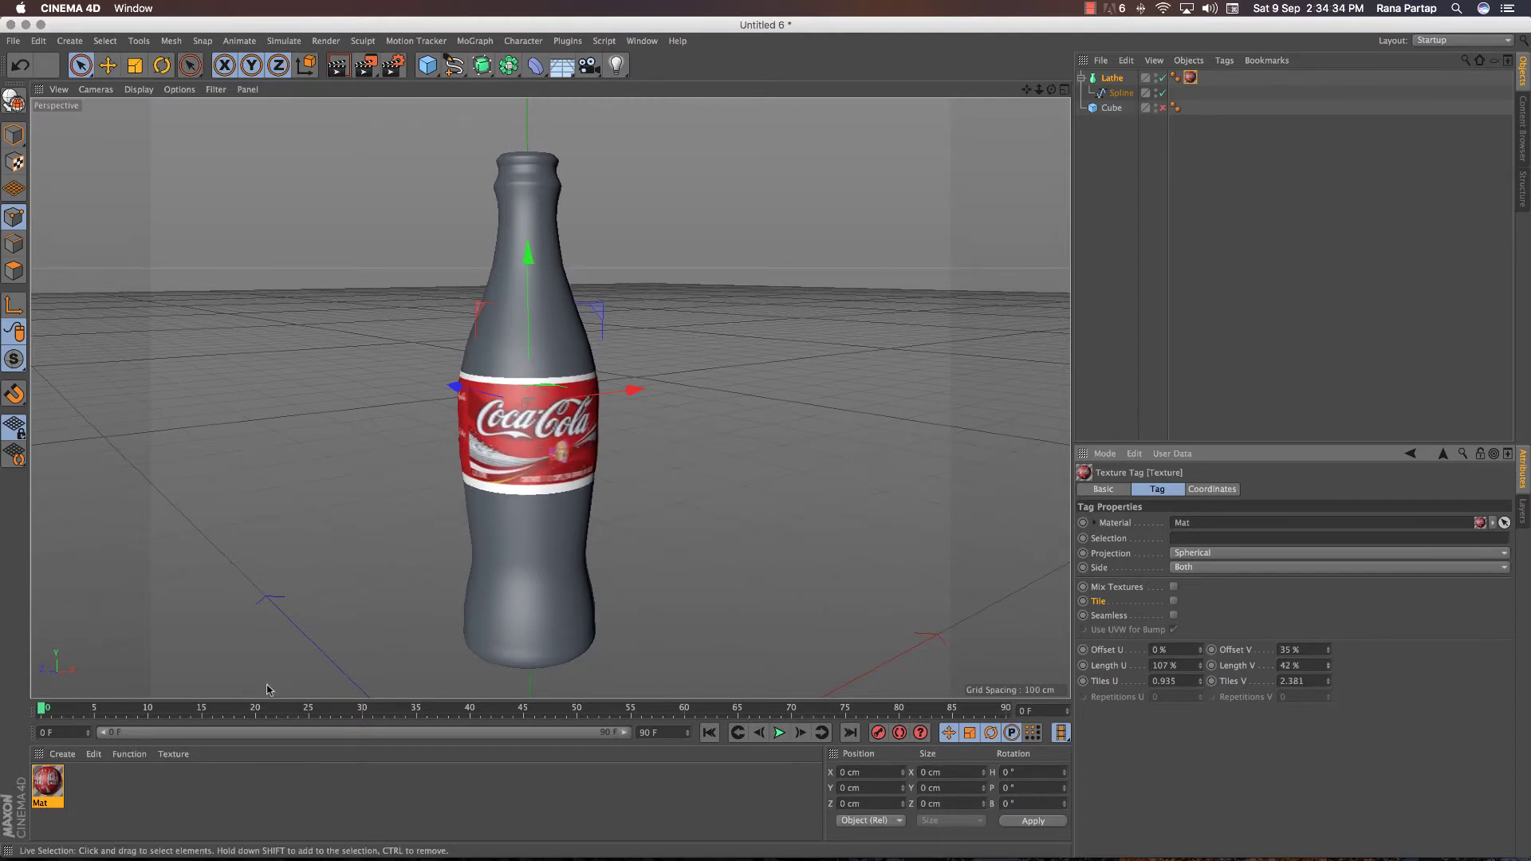
pyautogui.click(84, 786)
# Create Mat.1 and load the brown bubbles image 1.jpg as its Color texture
pyautogui.click(62, 754)
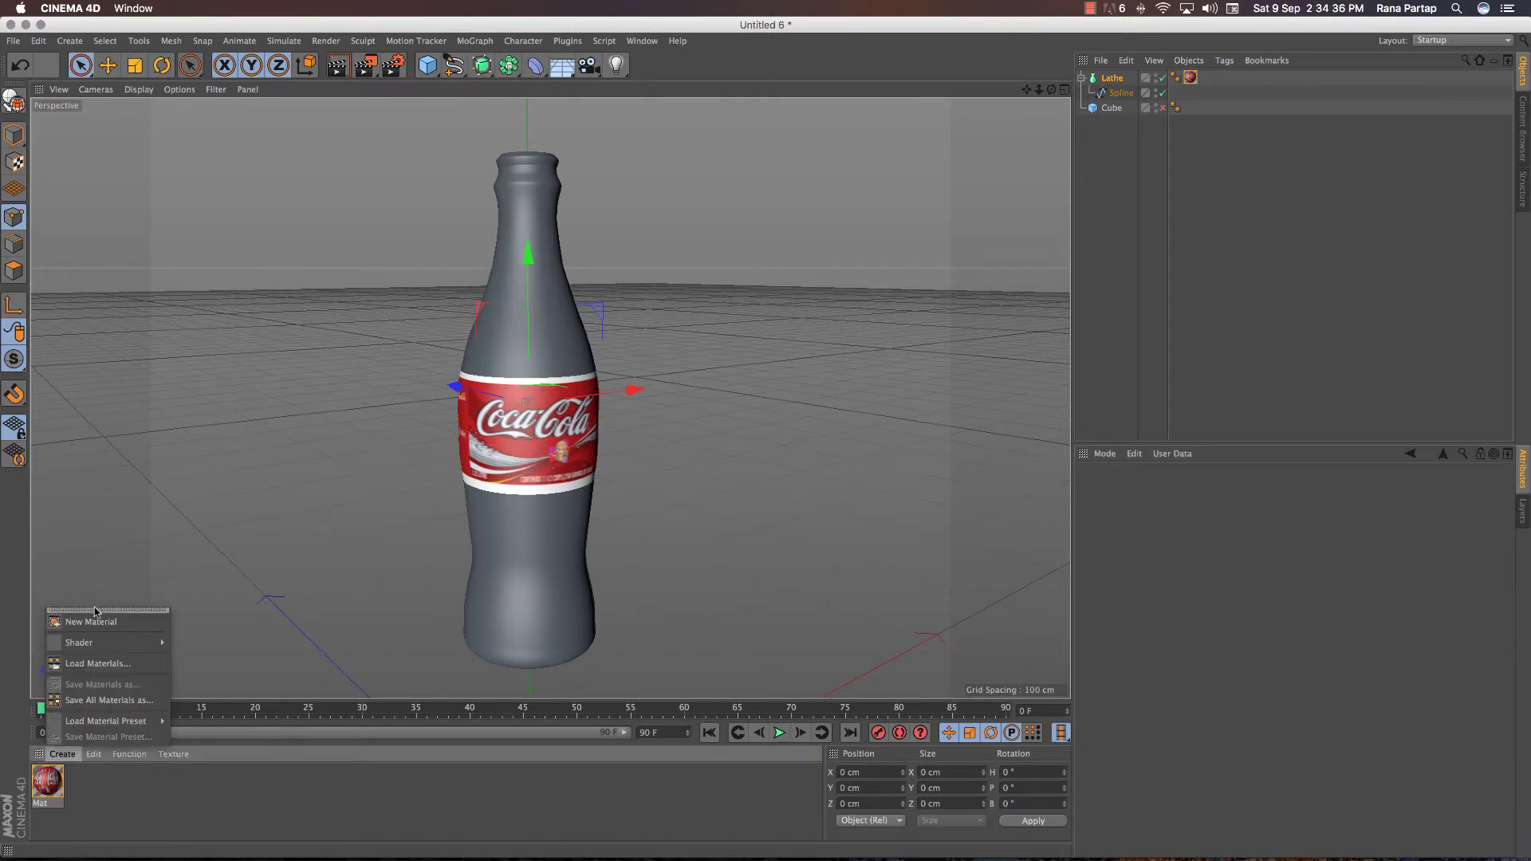
pyautogui.click(90, 621)
pyautogui.doubleClick(48, 777)
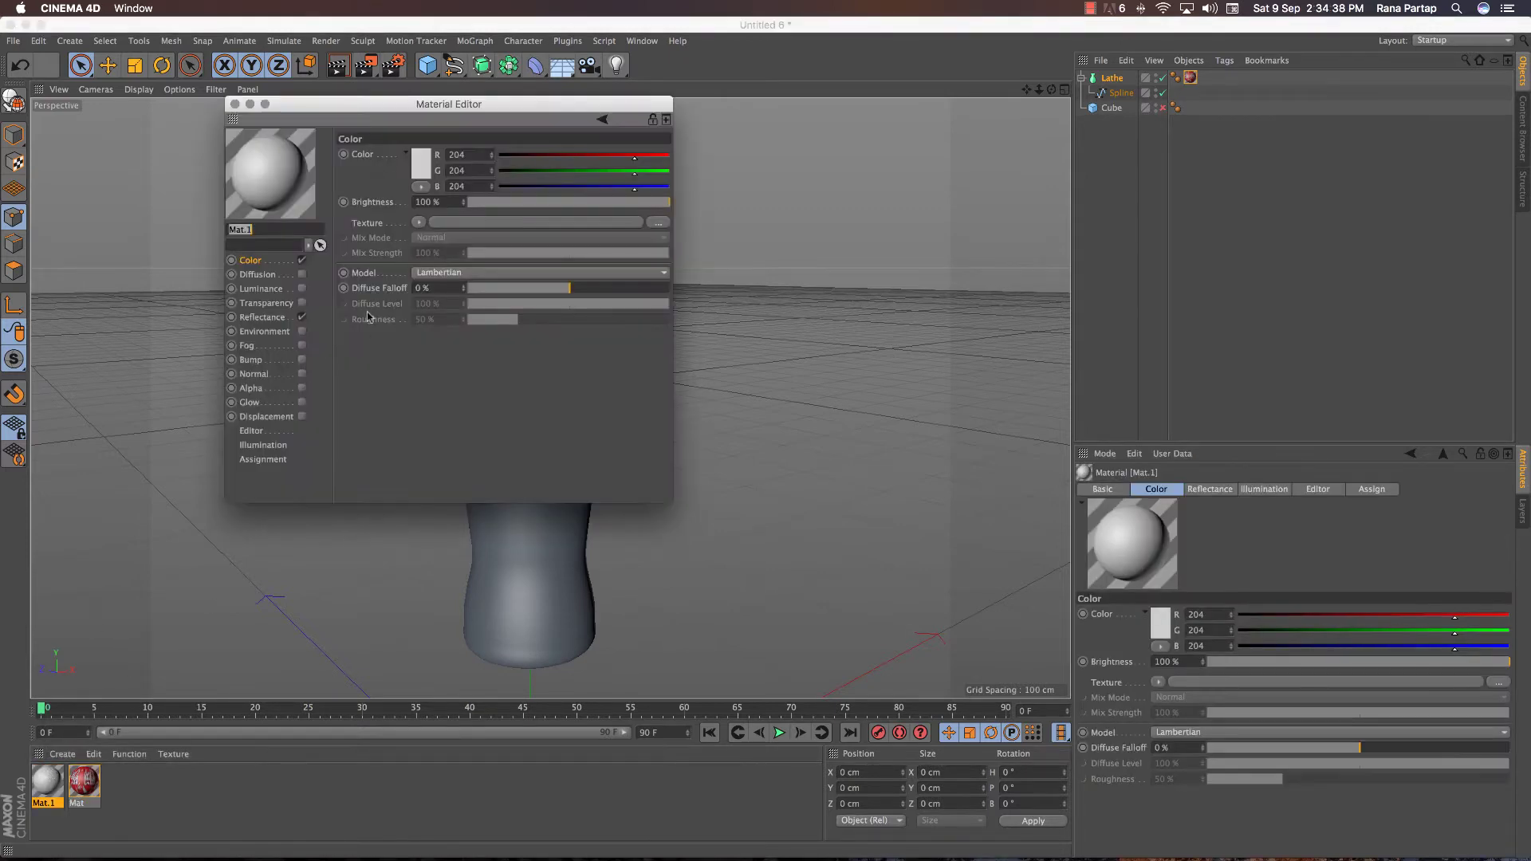
pyautogui.click(658, 223)
pyautogui.click(506, 192)
pyautogui.click(502, 179)
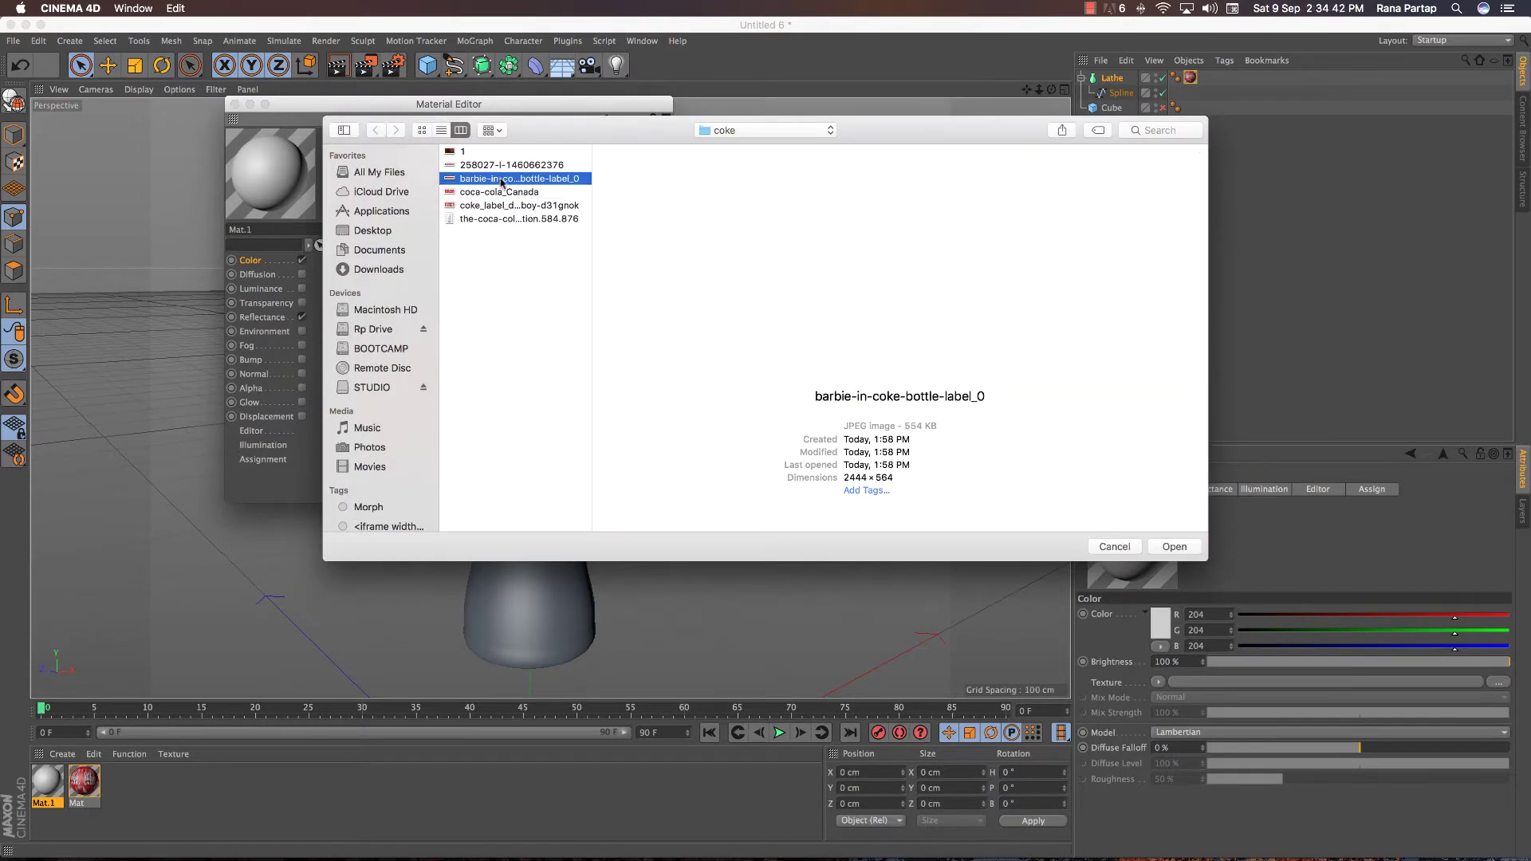
pyautogui.click(466, 152)
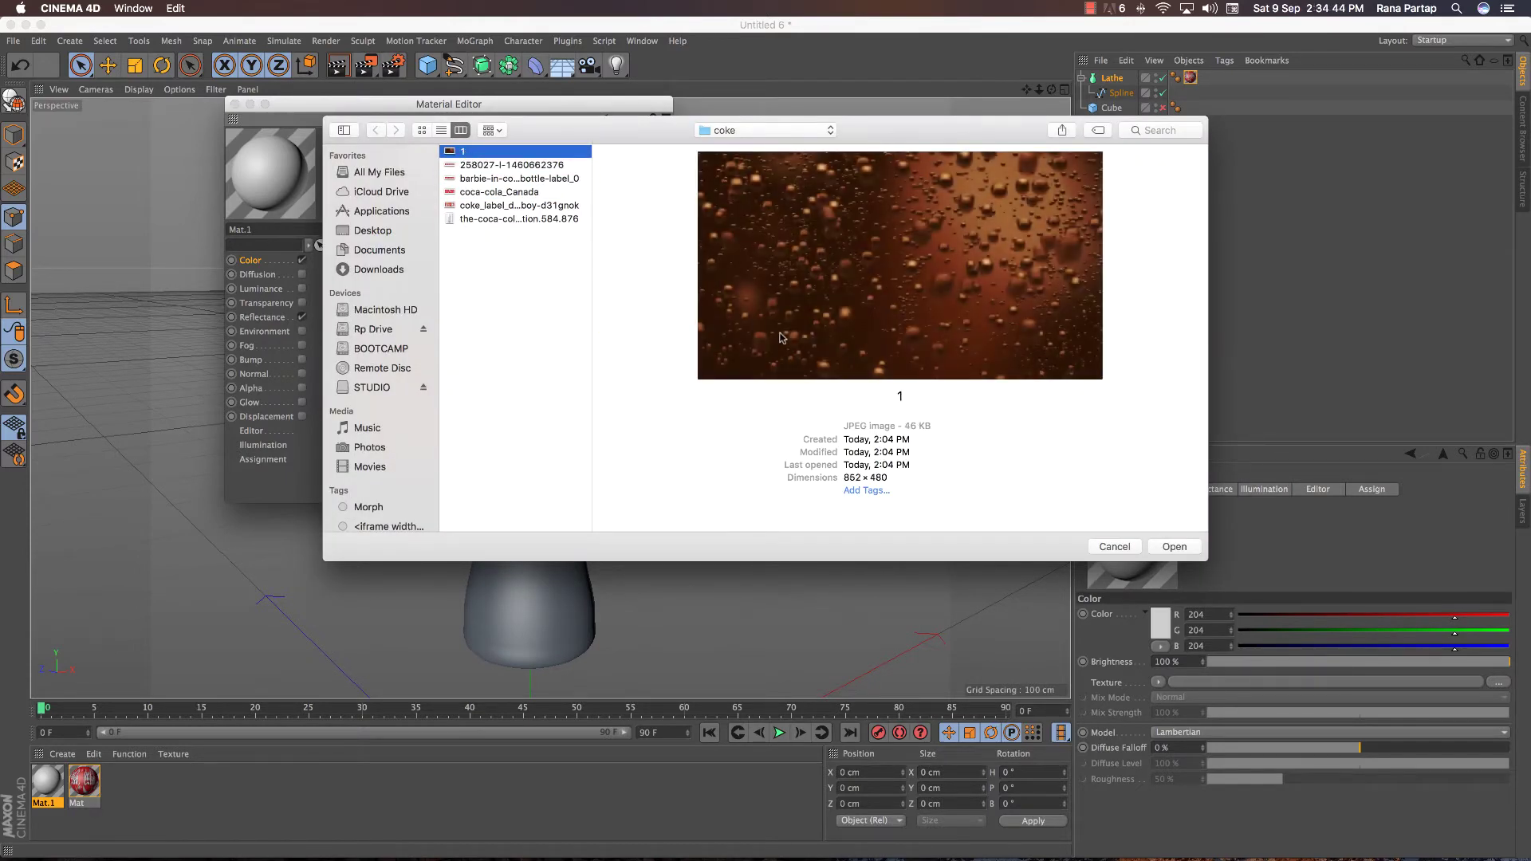
pyautogui.click(1173, 547)
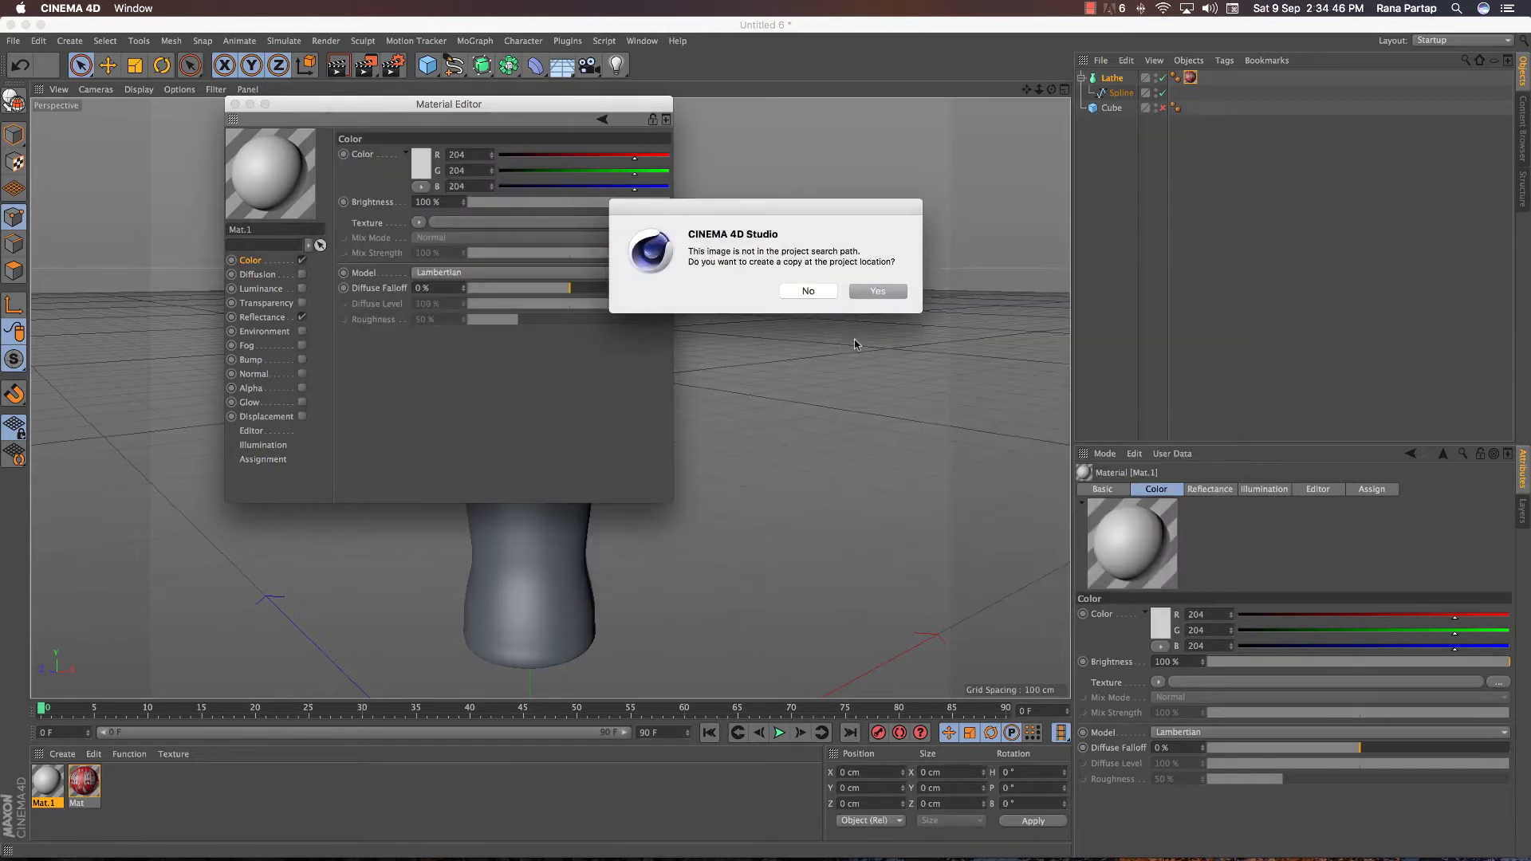
pyautogui.click(823, 296)
pyautogui.click(235, 104)
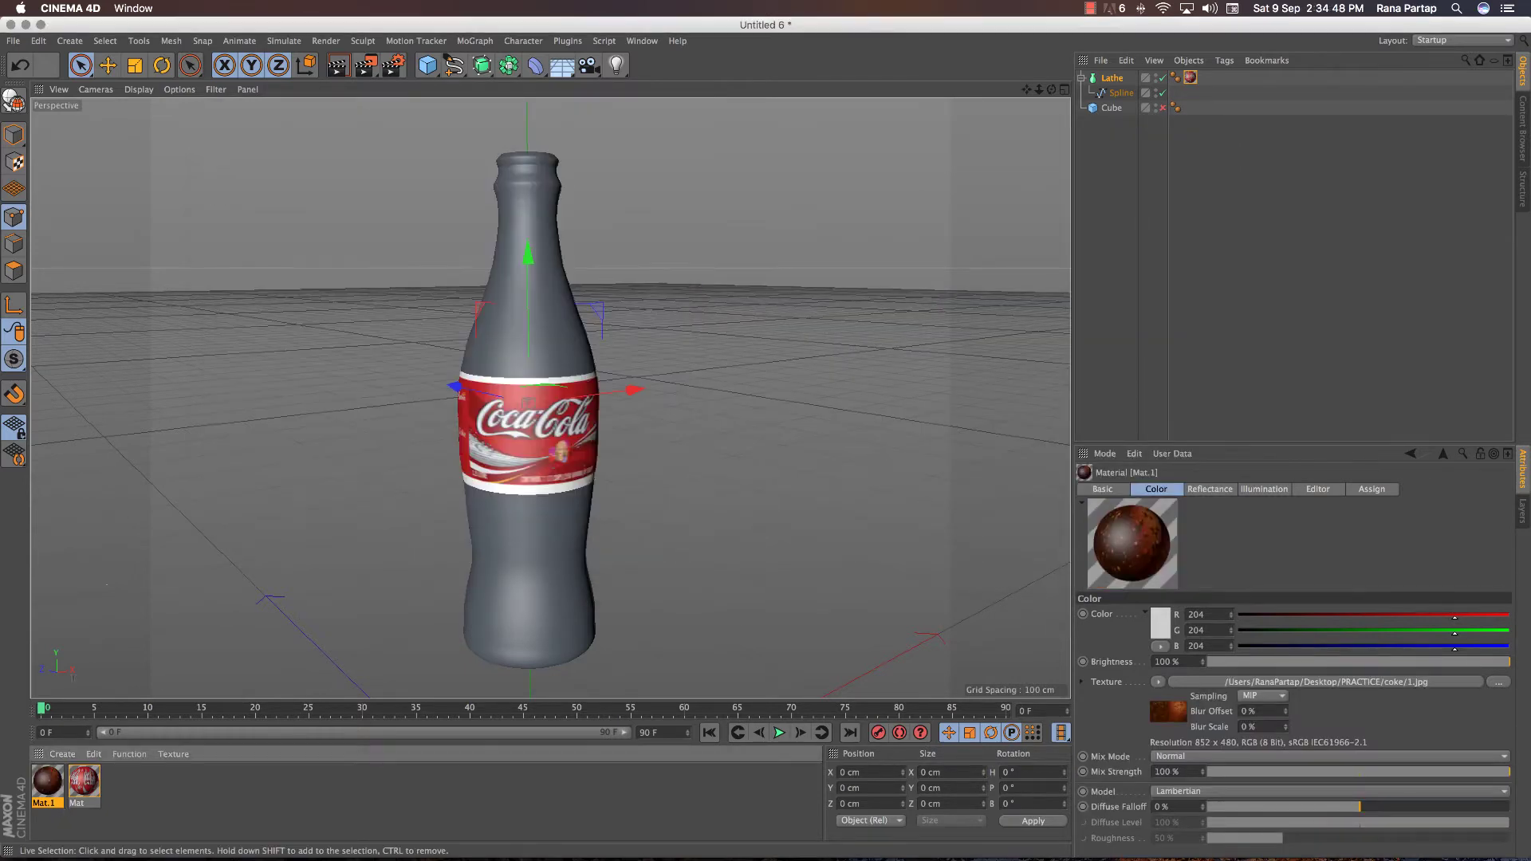
# Apply Mat.1 to the Lathe bottle with Spherical projection
pyautogui.moveTo(47, 782); pyautogui.dragTo(1120, 80)
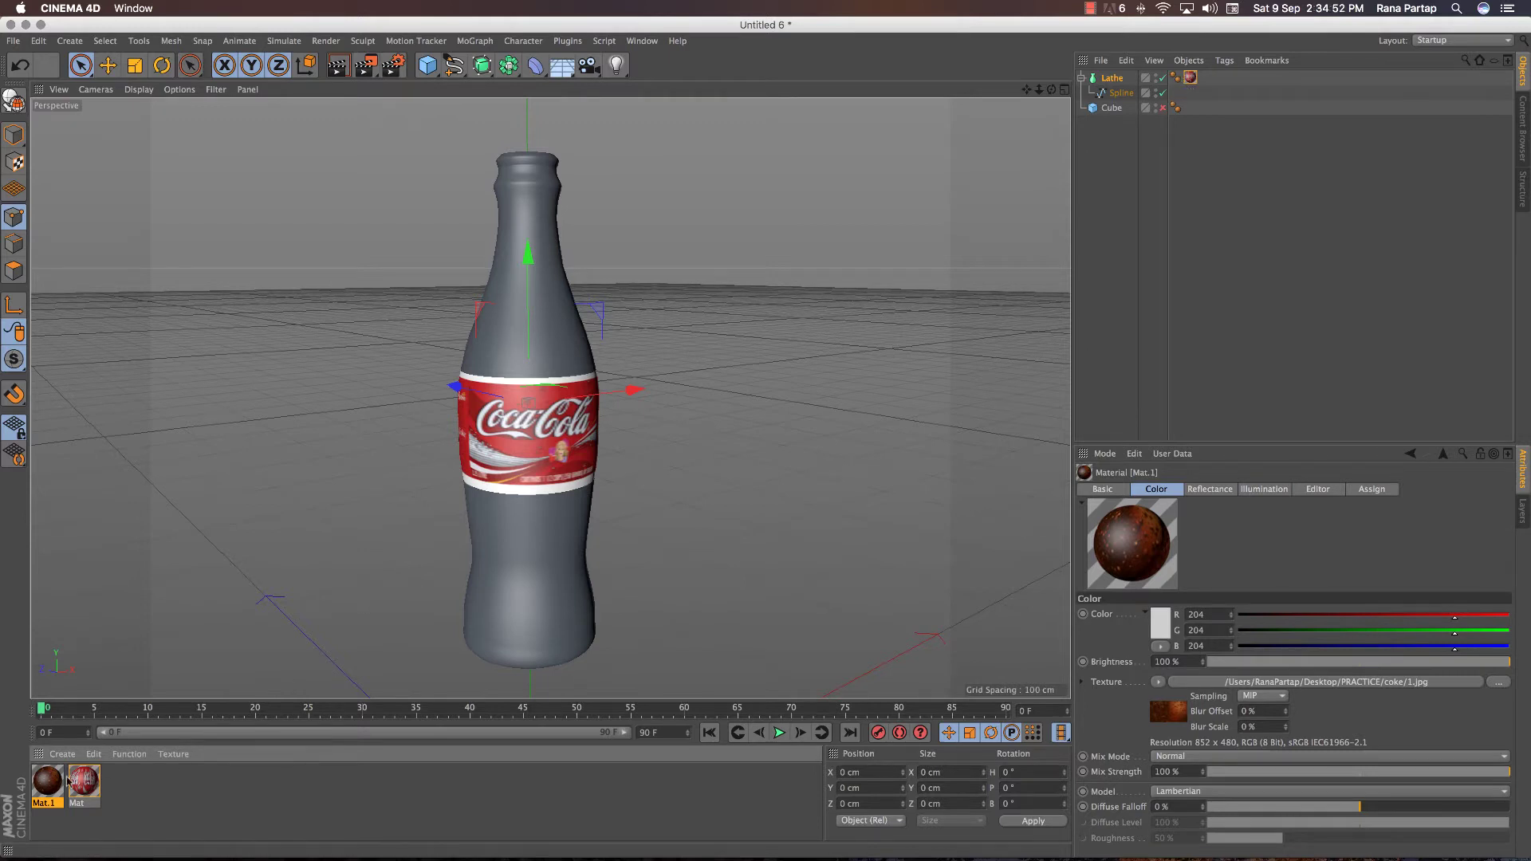
pyautogui.moveTo(59, 786); pyautogui.dragTo(1205, 79)
pyautogui.moveTo(1205, 80); pyautogui.dragTo(1185, 82)
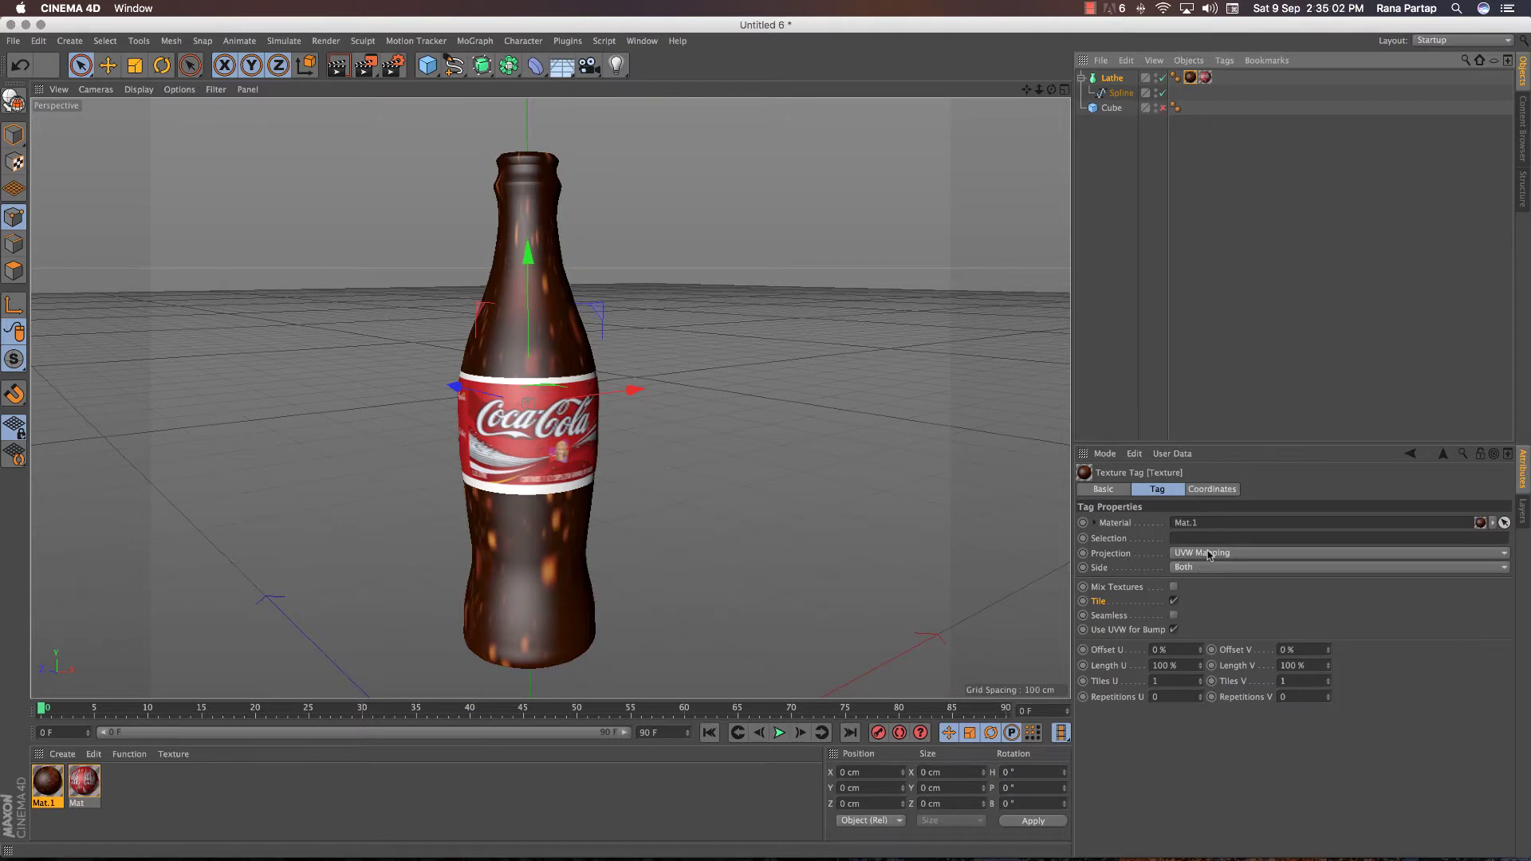
pyautogui.click(1209, 556)
pyautogui.click(1207, 567)
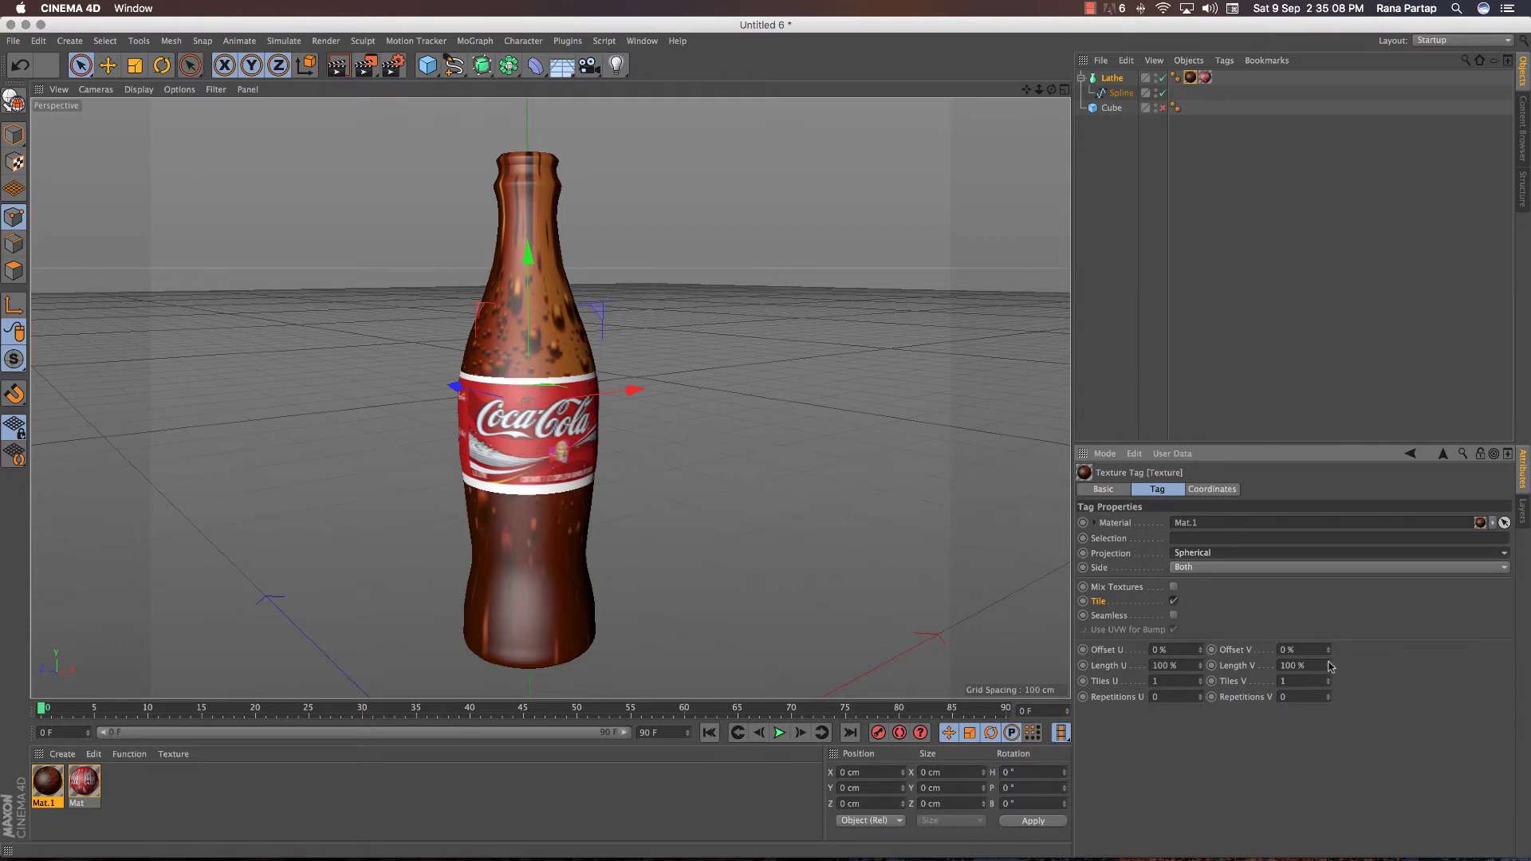
# Set the texture to Length V 55% with Tile on and Offset V 22%, covering the whole bottle
pyautogui.moveTo(1328, 665)
pyautogui.mouseDown()
pyautogui.moveTo(1328, 701)
pyautogui.moveTo(1328, 655)
pyautogui.mouseUp()
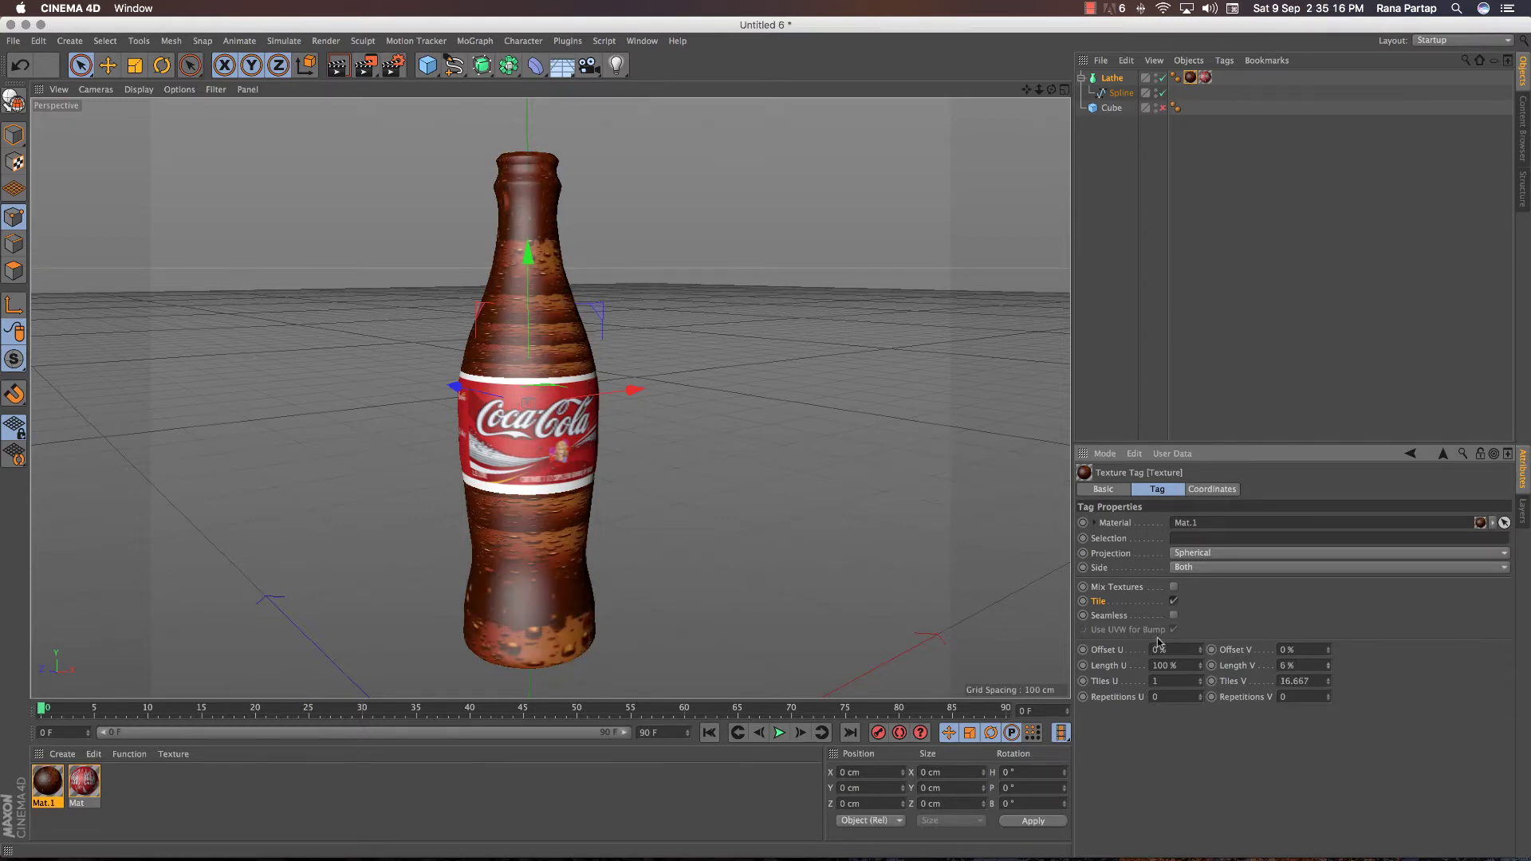
pyautogui.click(1173, 601)
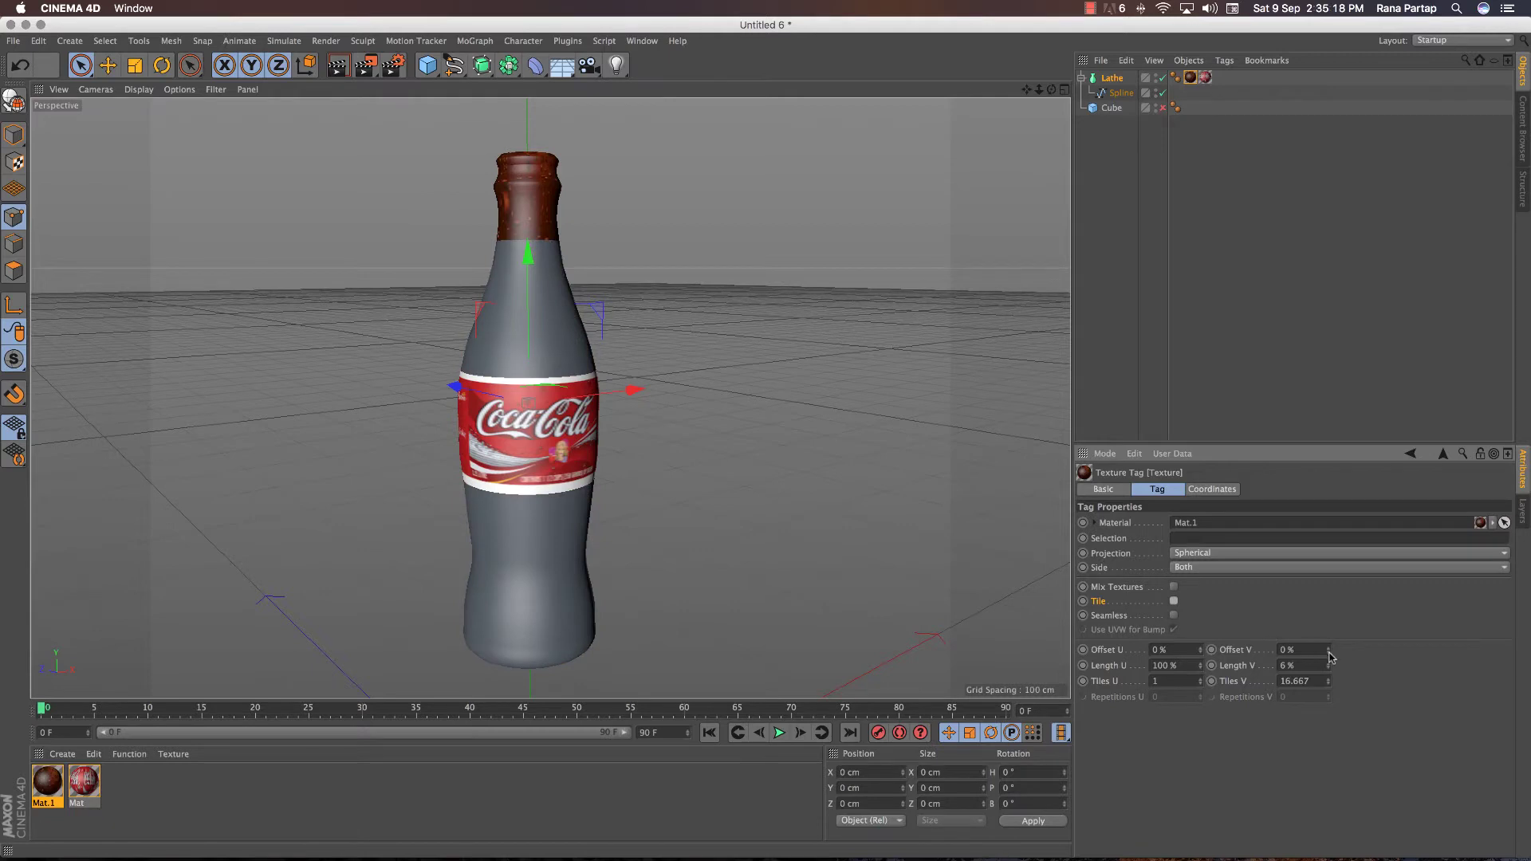
pyautogui.moveTo(1328, 650); pyautogui.dragTo(1329, 630)
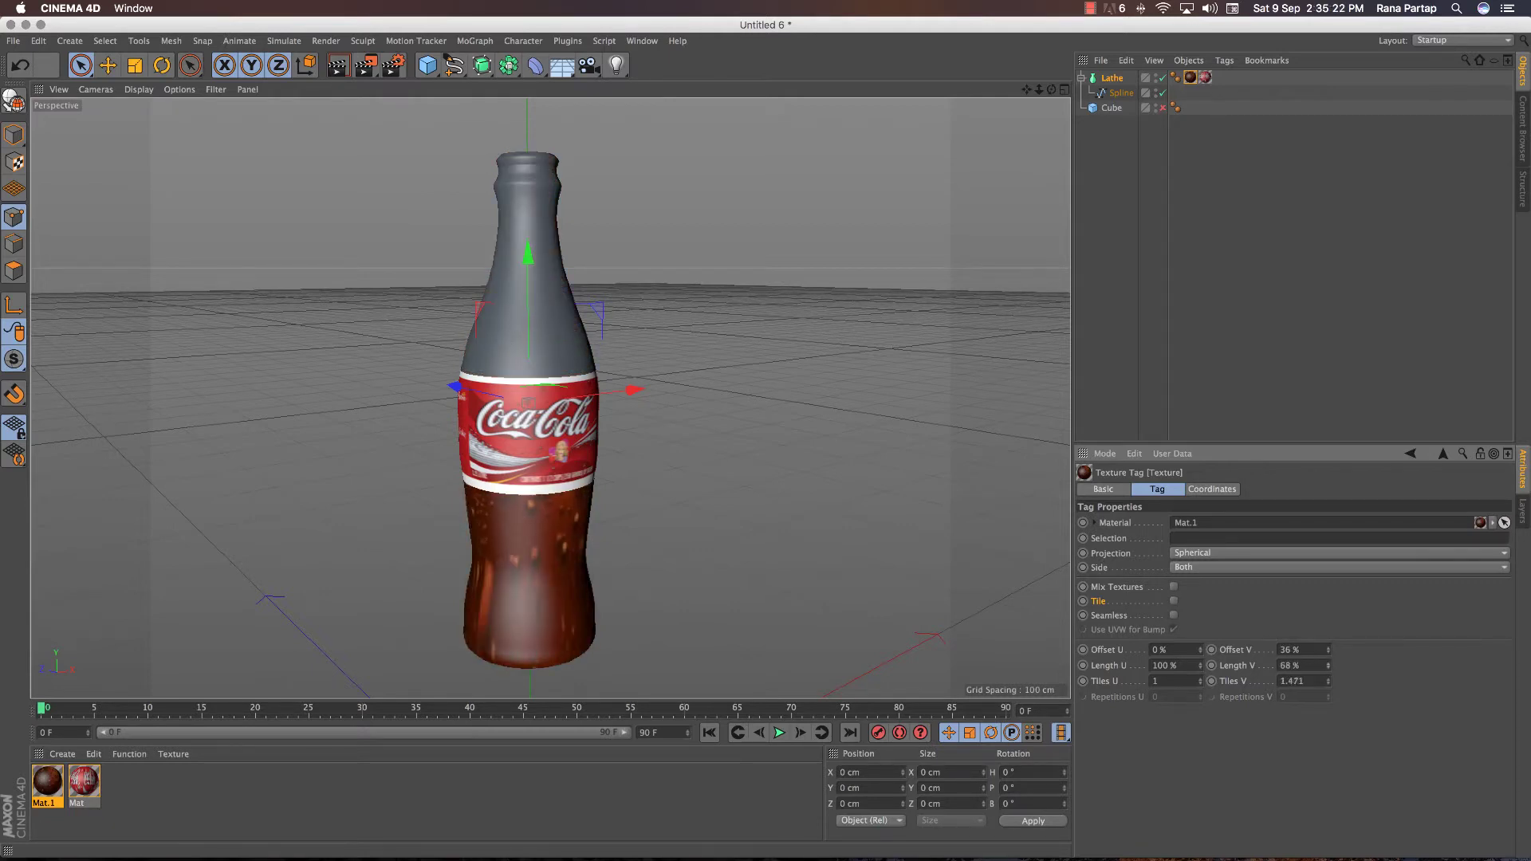
pyautogui.moveTo(1327, 665); pyautogui.dragTo(1328, 651)
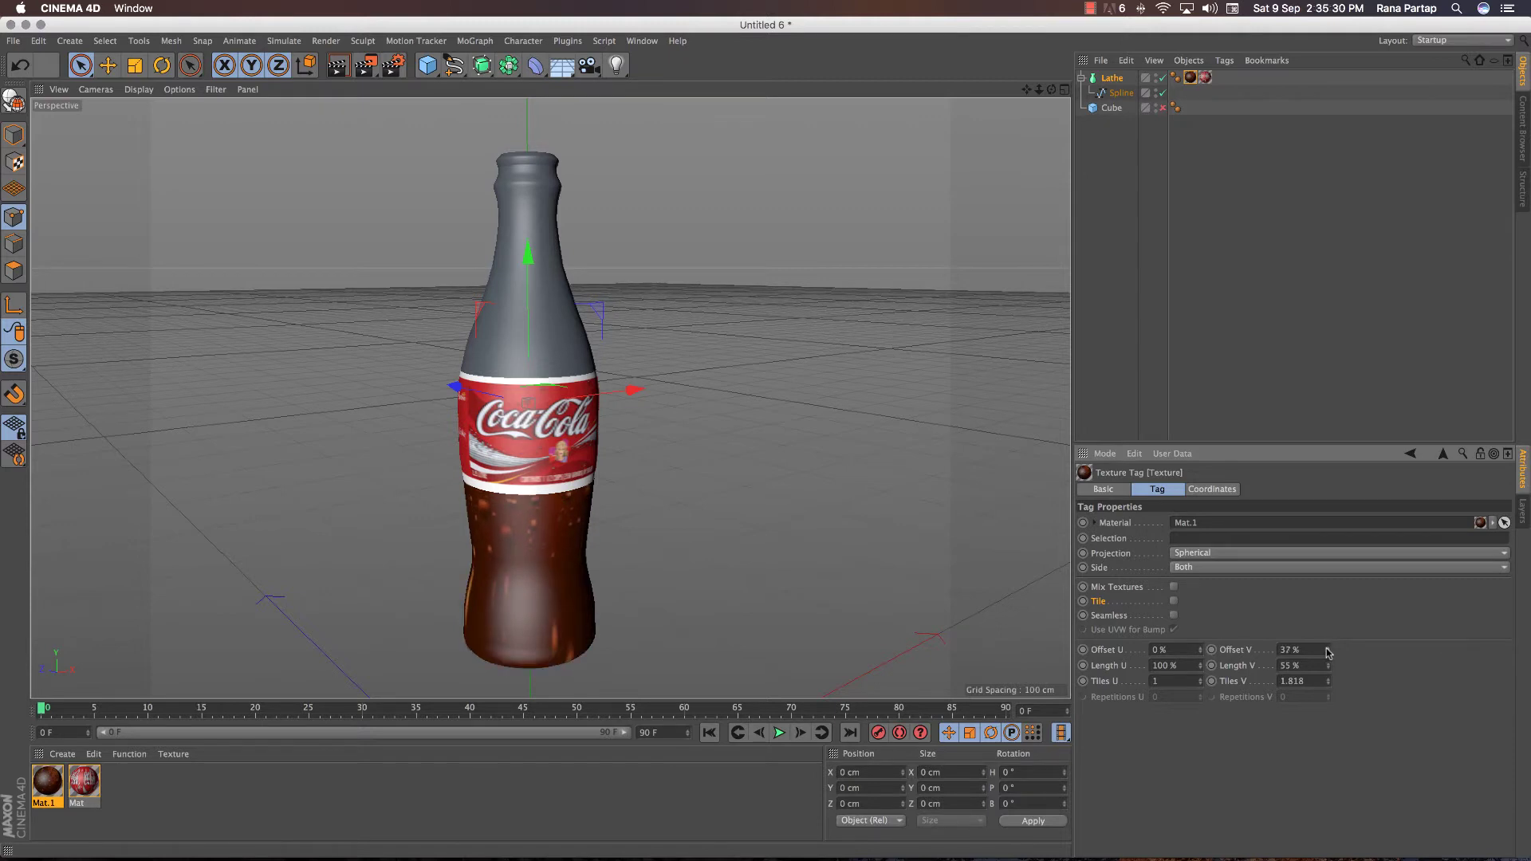
pyautogui.click(1174, 602)
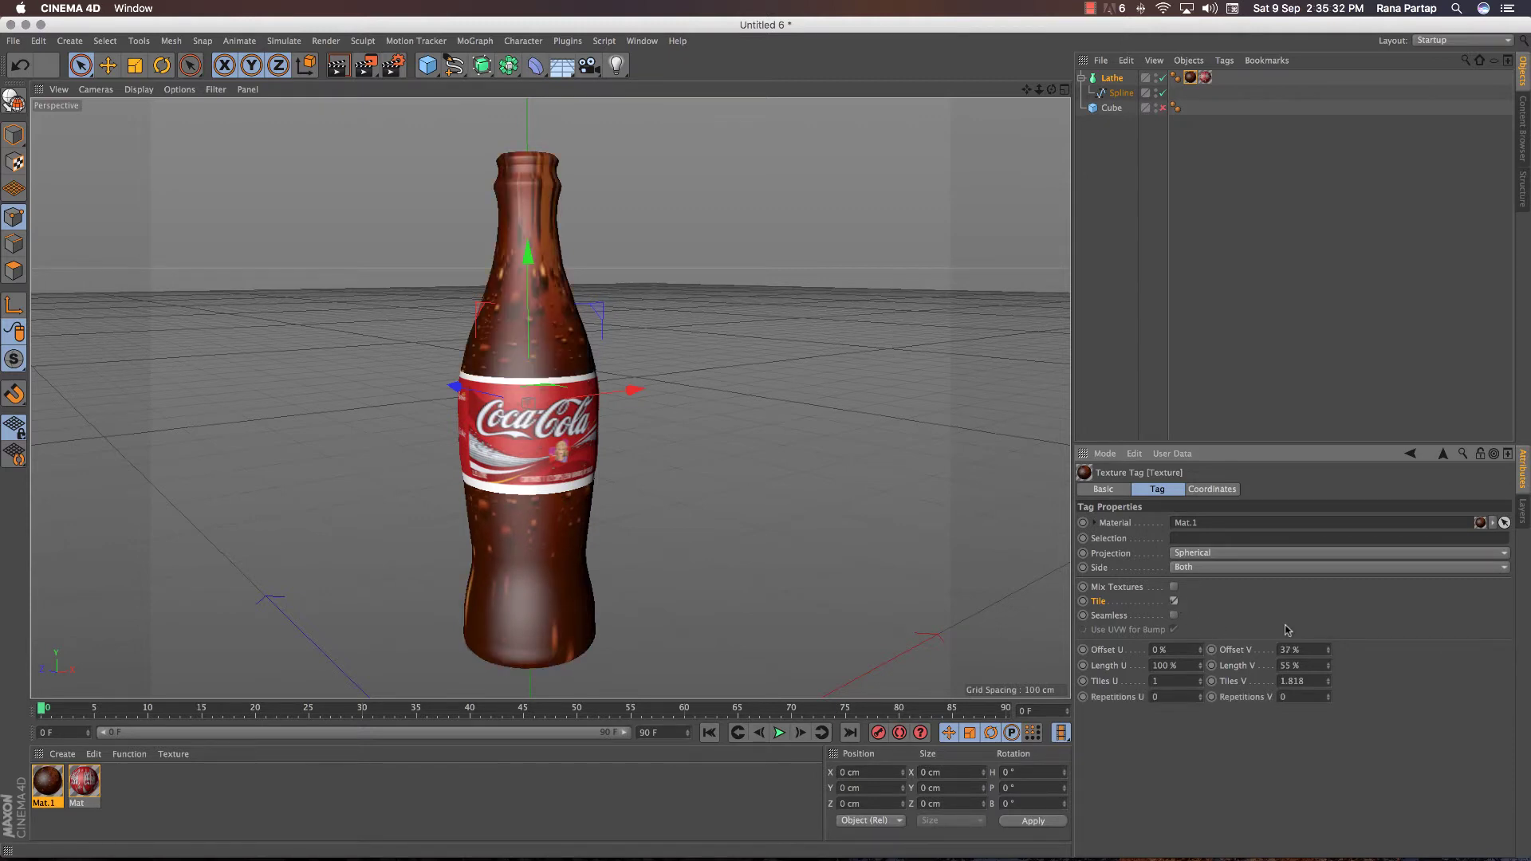
pyautogui.moveTo(1329, 654); pyautogui.dragTo(1329, 657)
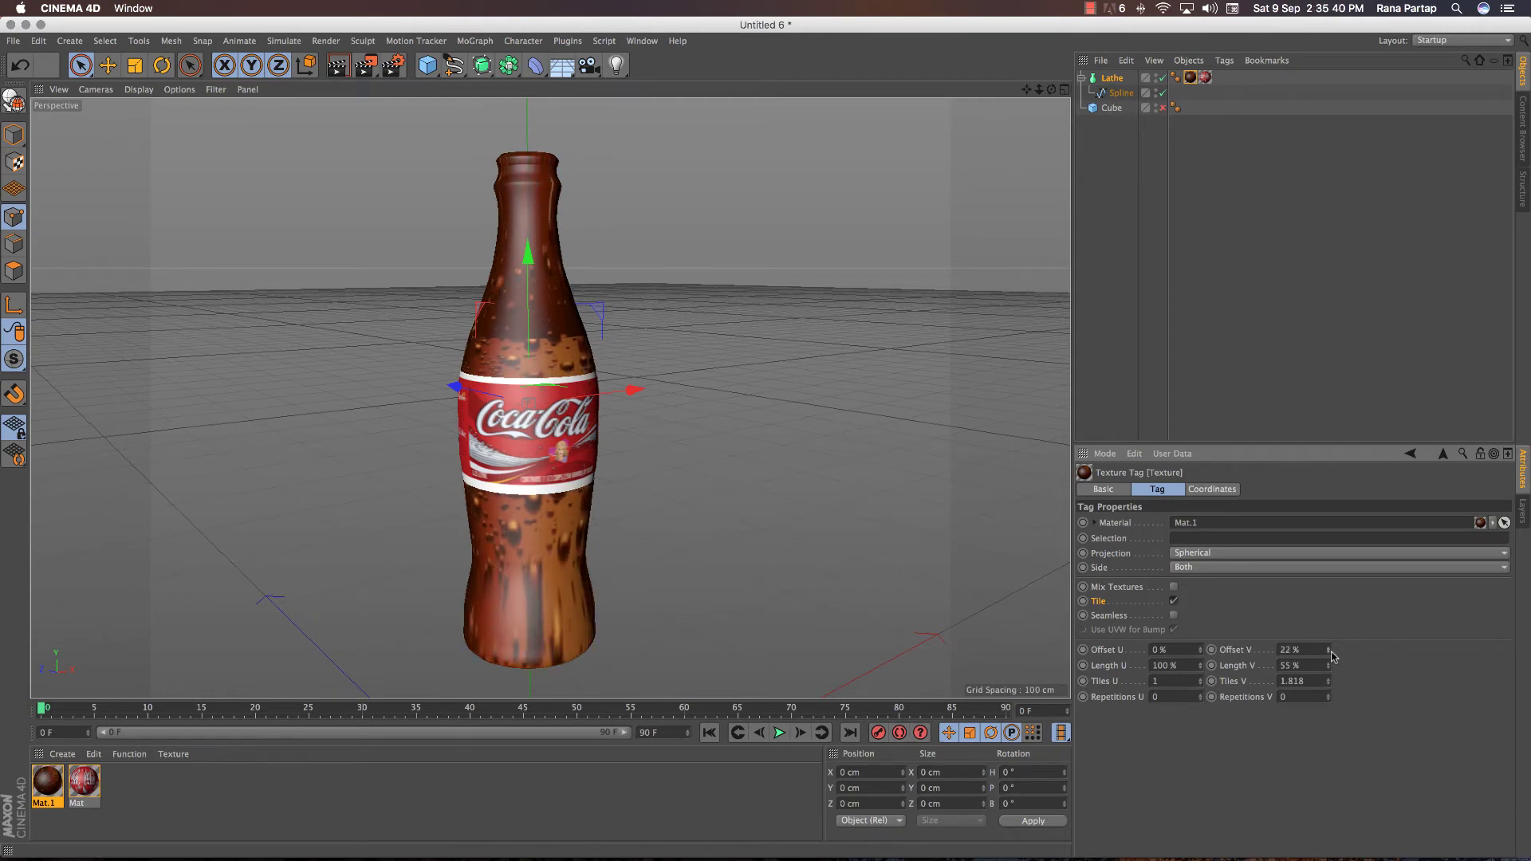
# Preview-render the bottle, then retune the texture tag to Offset V -45% and Length V 29%
pyautogui.click(337, 65)
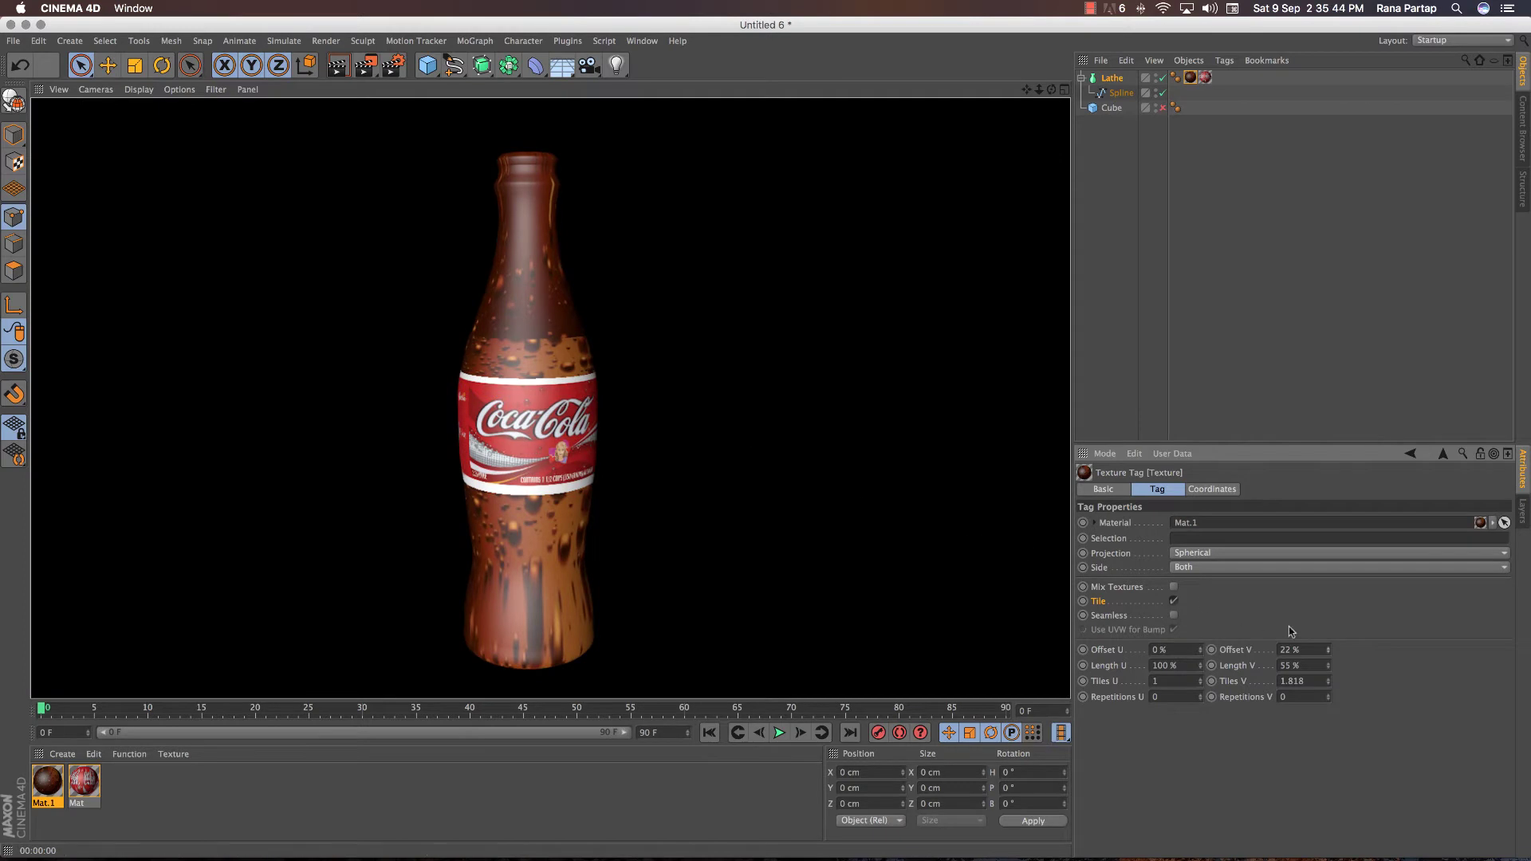
pyautogui.moveTo(1330, 653)
pyautogui.mouseDown()
pyautogui.moveTo(1328, 709)
pyautogui.moveTo(1329, 652)
pyautogui.mouseUp()
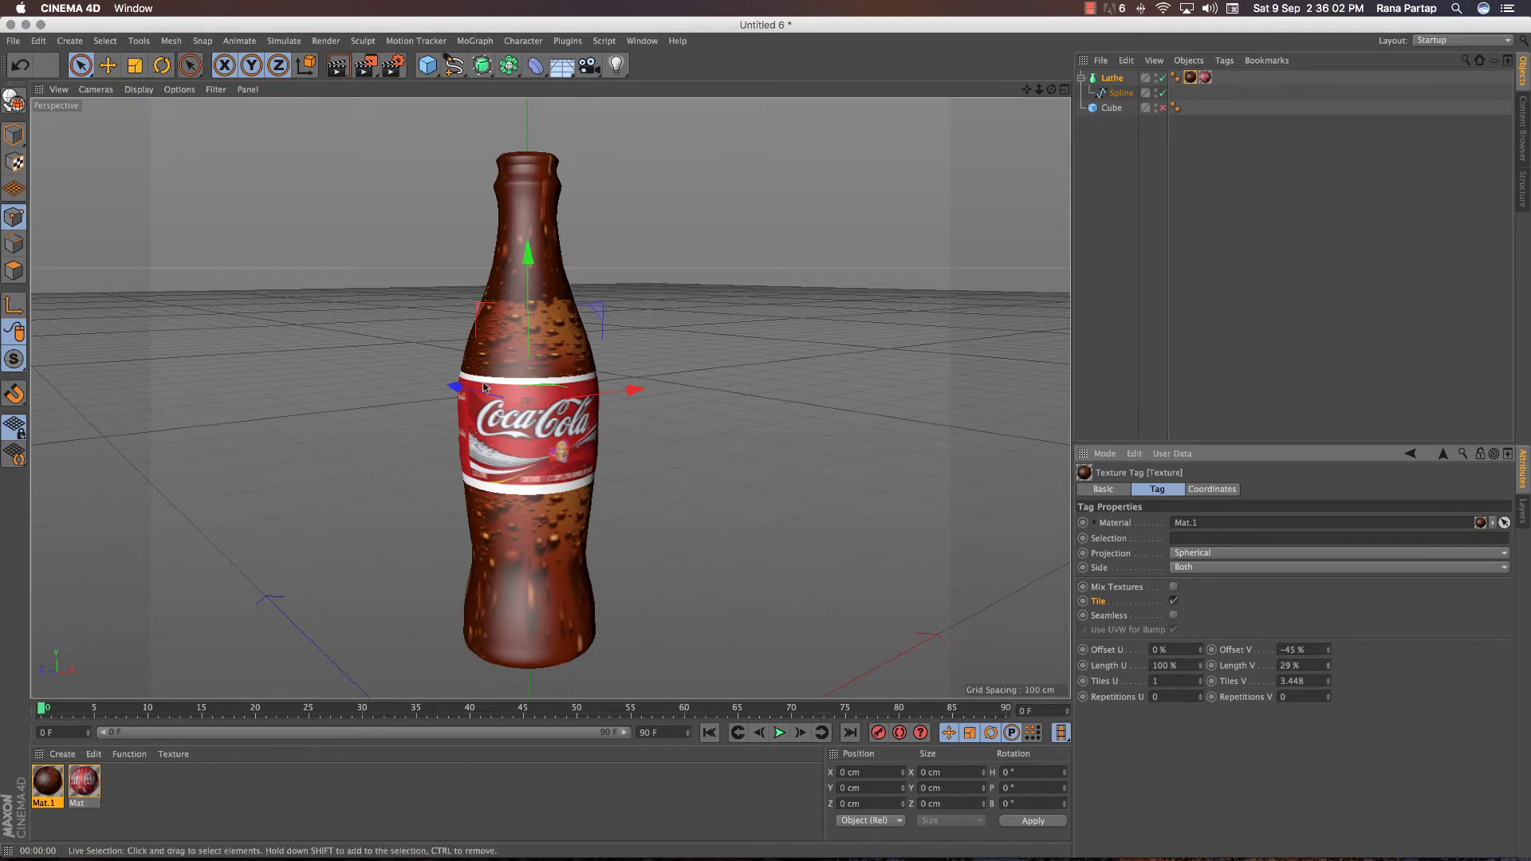
# Add a third material, Mat.2, with its Color set to mid-grey R/G/B 118
pyautogui.doubleClick(147, 781)
pyautogui.doubleClick(52, 781)
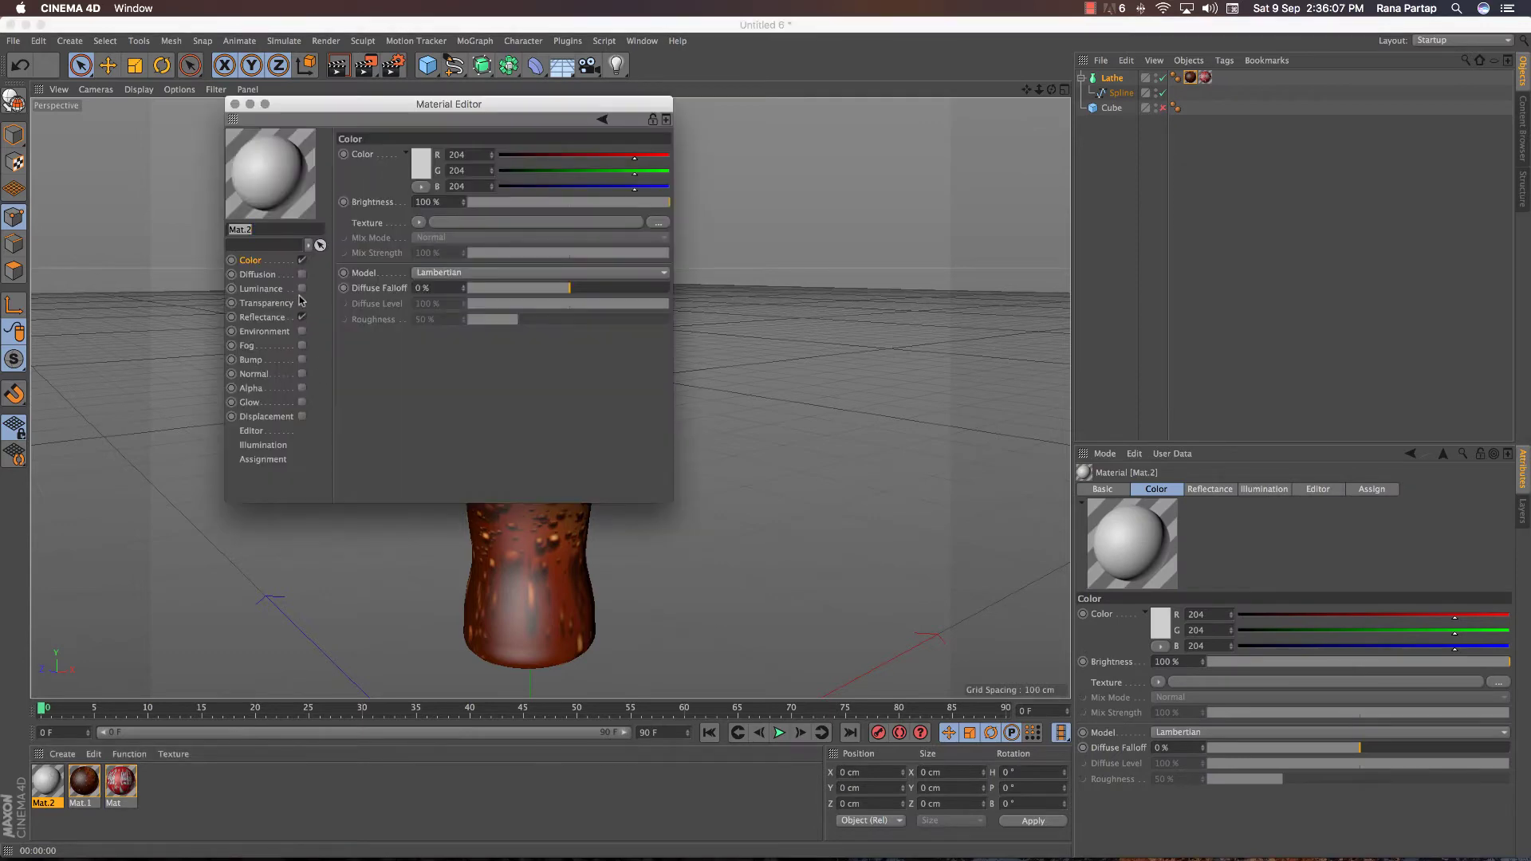
pyautogui.click(255, 262)
pyautogui.click(428, 169)
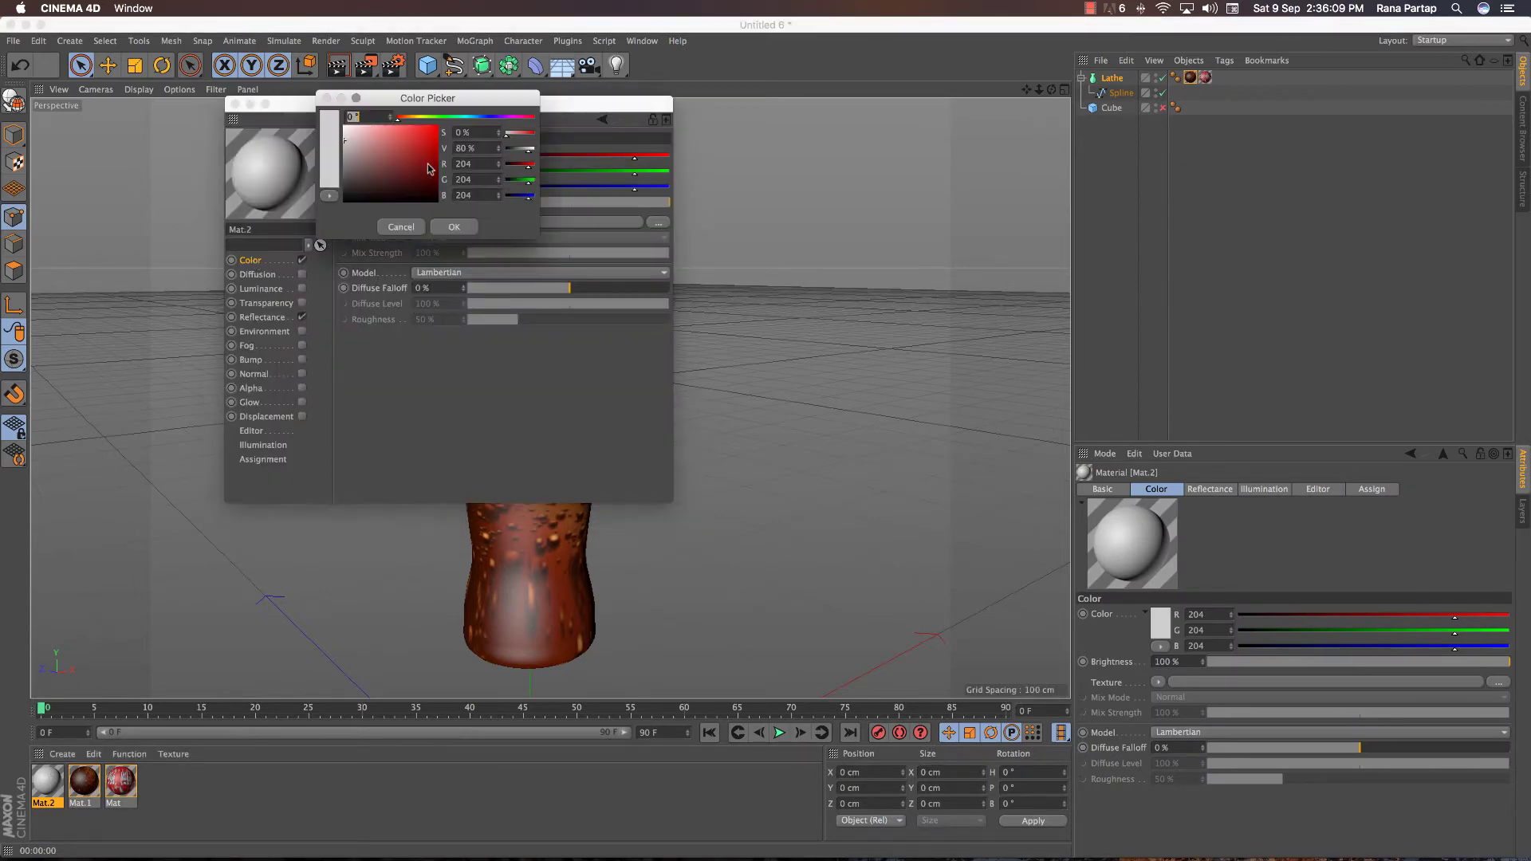
pyautogui.moveTo(361, 172); pyautogui.dragTo(339, 169)
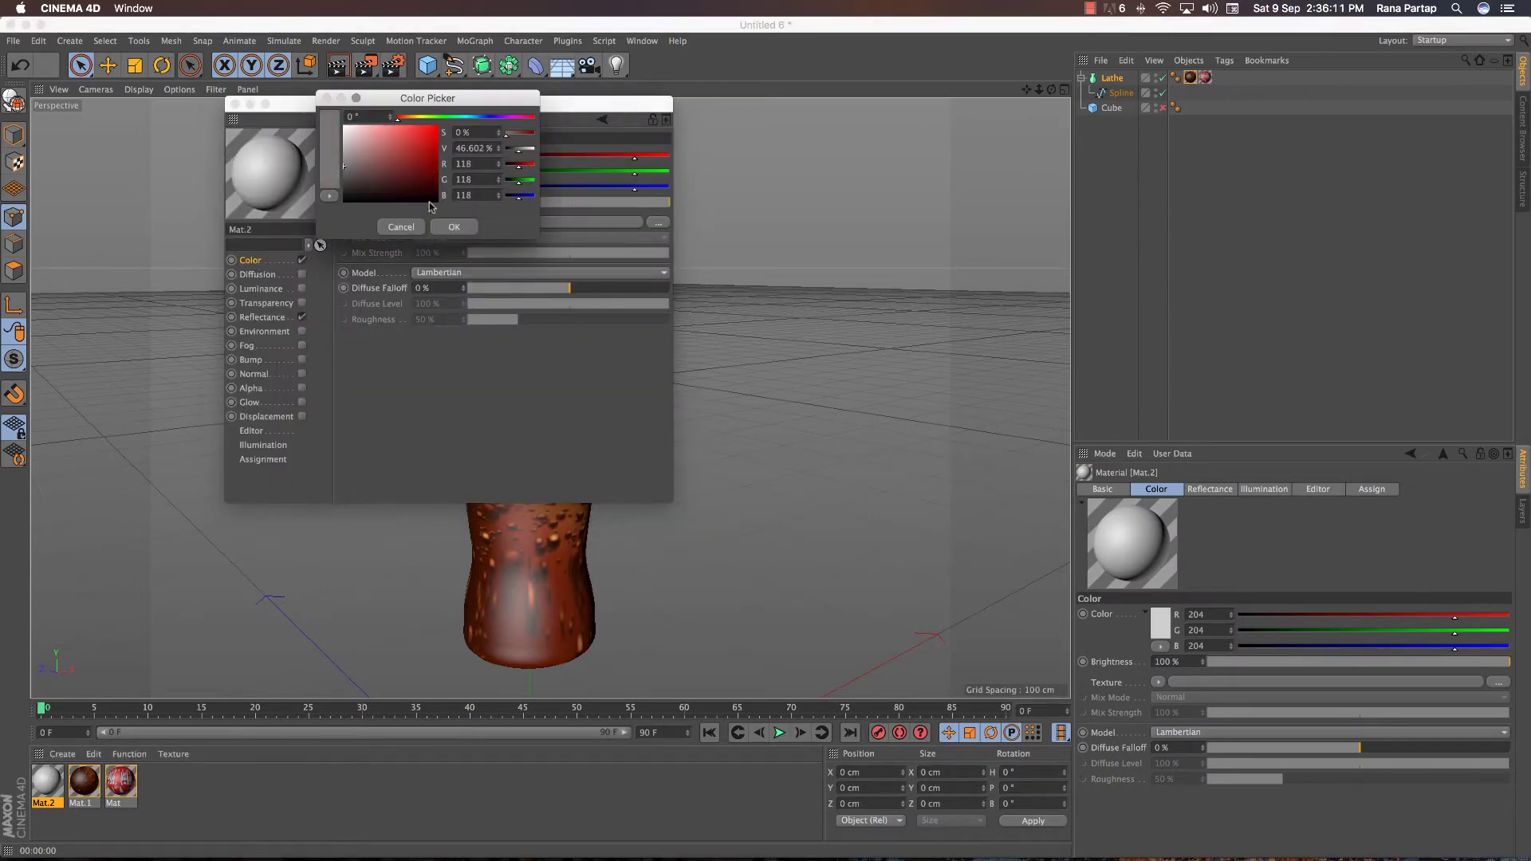
pyautogui.click(453, 227)
pyautogui.click(234, 104)
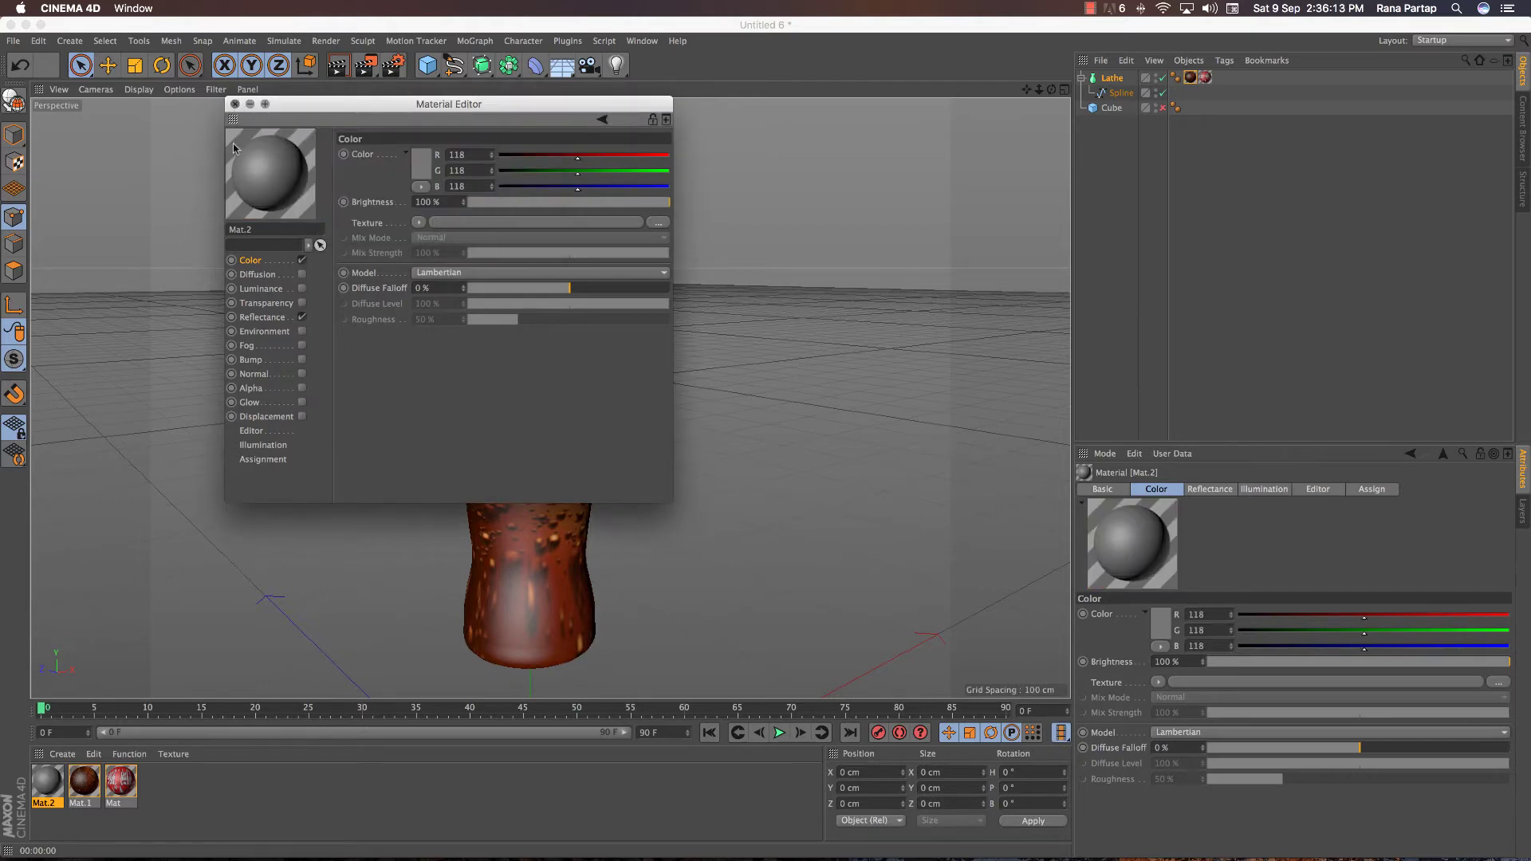
pyautogui.moveTo(48, 783)
pyautogui.mouseDown()
pyautogui.moveTo(1193, 112)
pyautogui.moveTo(1217, 75)
pyautogui.mouseUp()
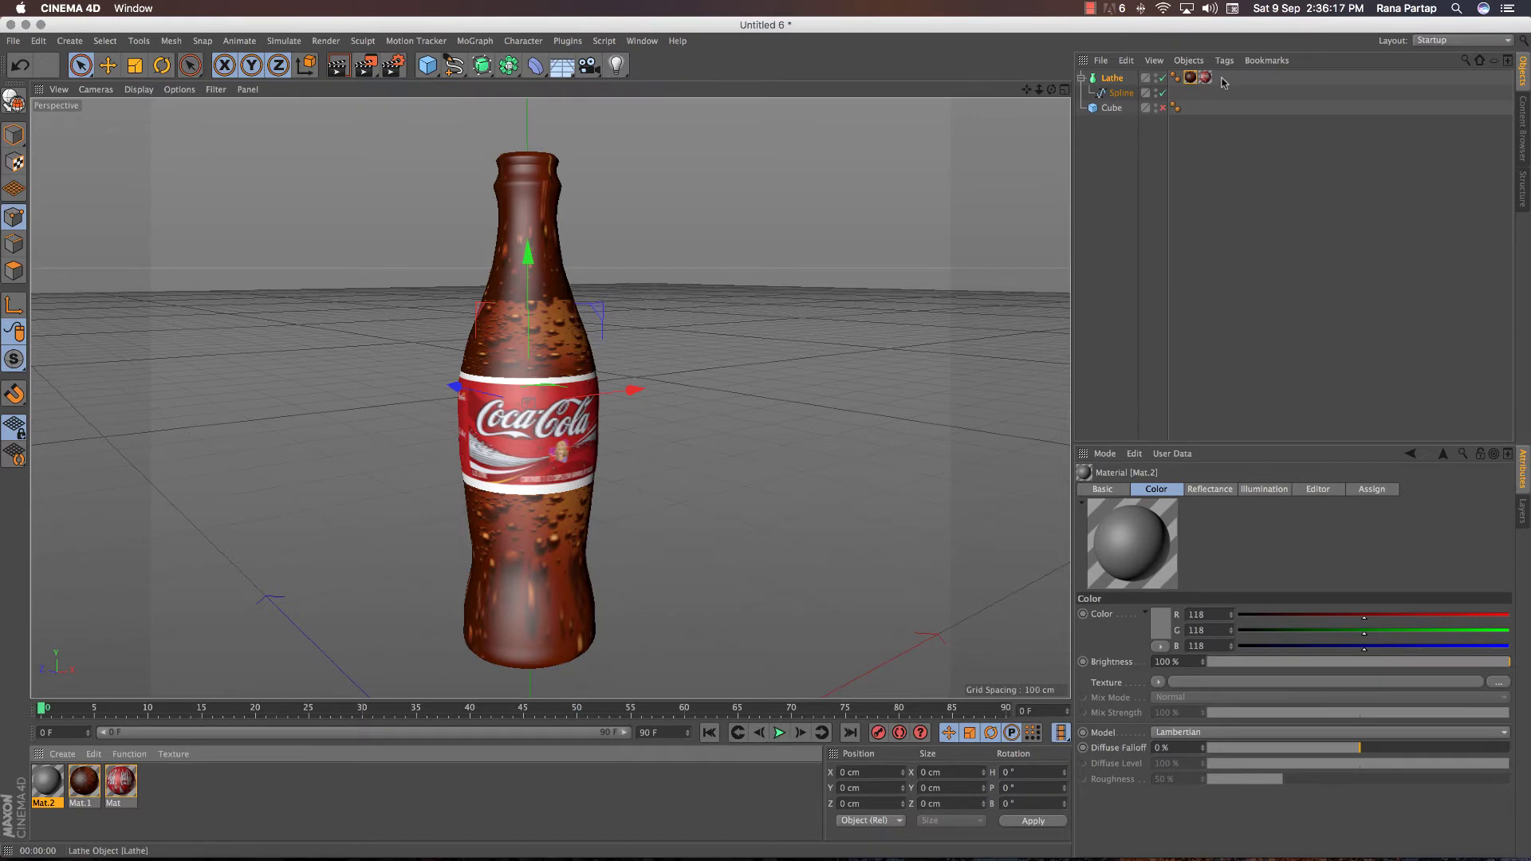
# Apply Mat.2 to the Lathe untiled, shifting Offset V and U so it forms a grey cap
pyautogui.moveTo(1217, 74)
pyautogui.mouseDown()
pyautogui.moveTo(1012, 176)
pyautogui.moveTo(1125, 80)
pyautogui.mouseUp()
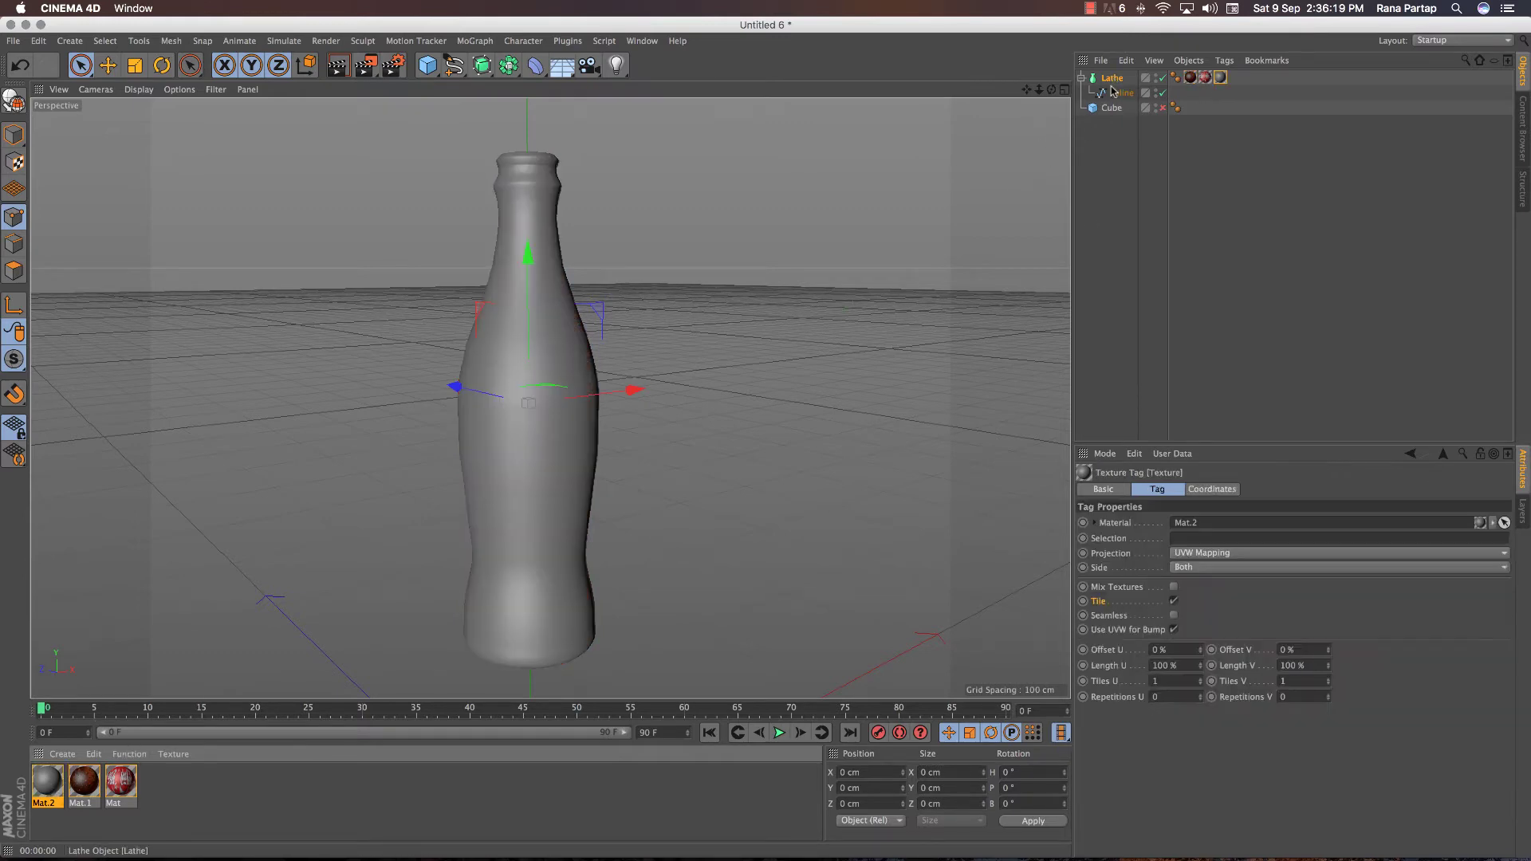
pyautogui.click(1174, 601)
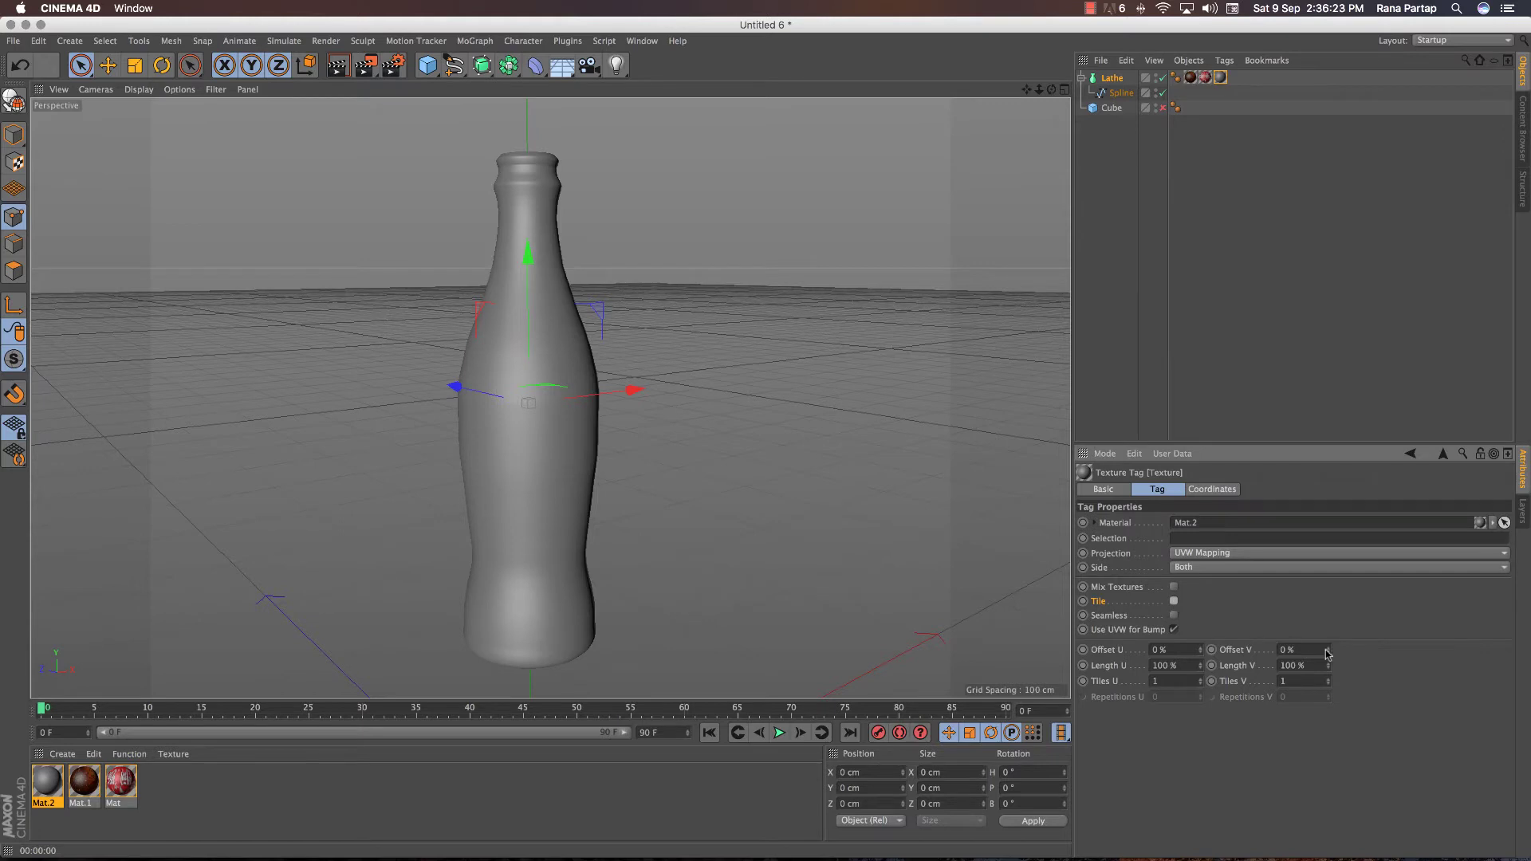
pyautogui.moveTo(1327, 650)
pyautogui.mouseDown()
pyautogui.moveTo(1327, 606)
pyautogui.moveTo(1317, 645)
pyautogui.mouseUp()
pyautogui.moveTo(1199, 649)
pyautogui.mouseDown()
pyautogui.moveTo(1199, 693)
pyautogui.moveTo(1204, 650)
pyautogui.mouseUp()
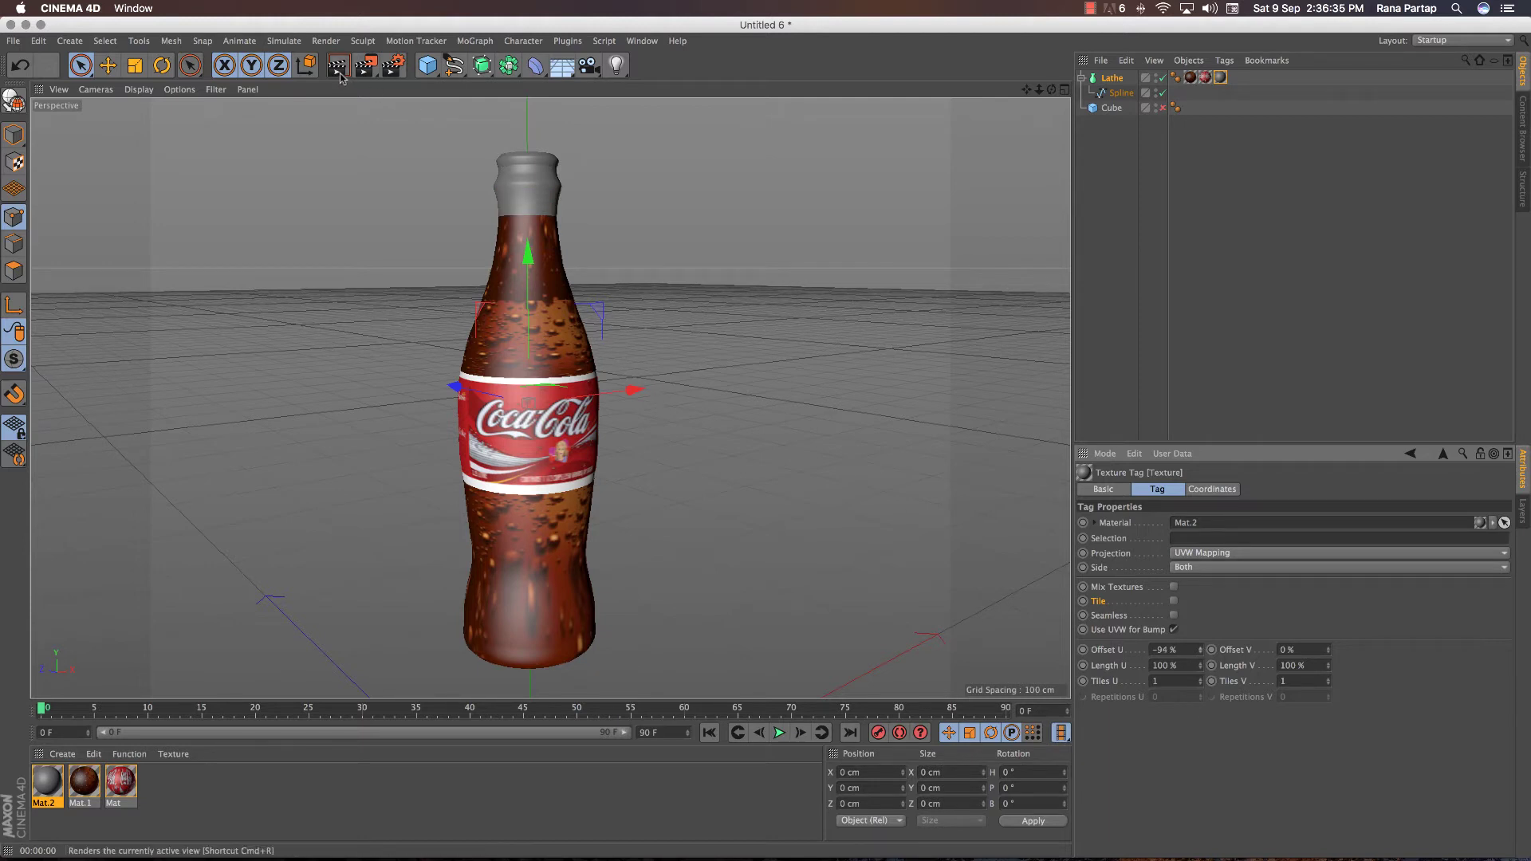
# Render the view to check the grey cap, then toggle between four-view and perspective layouts
pyautogui.hotkey('ctrl', 'r')
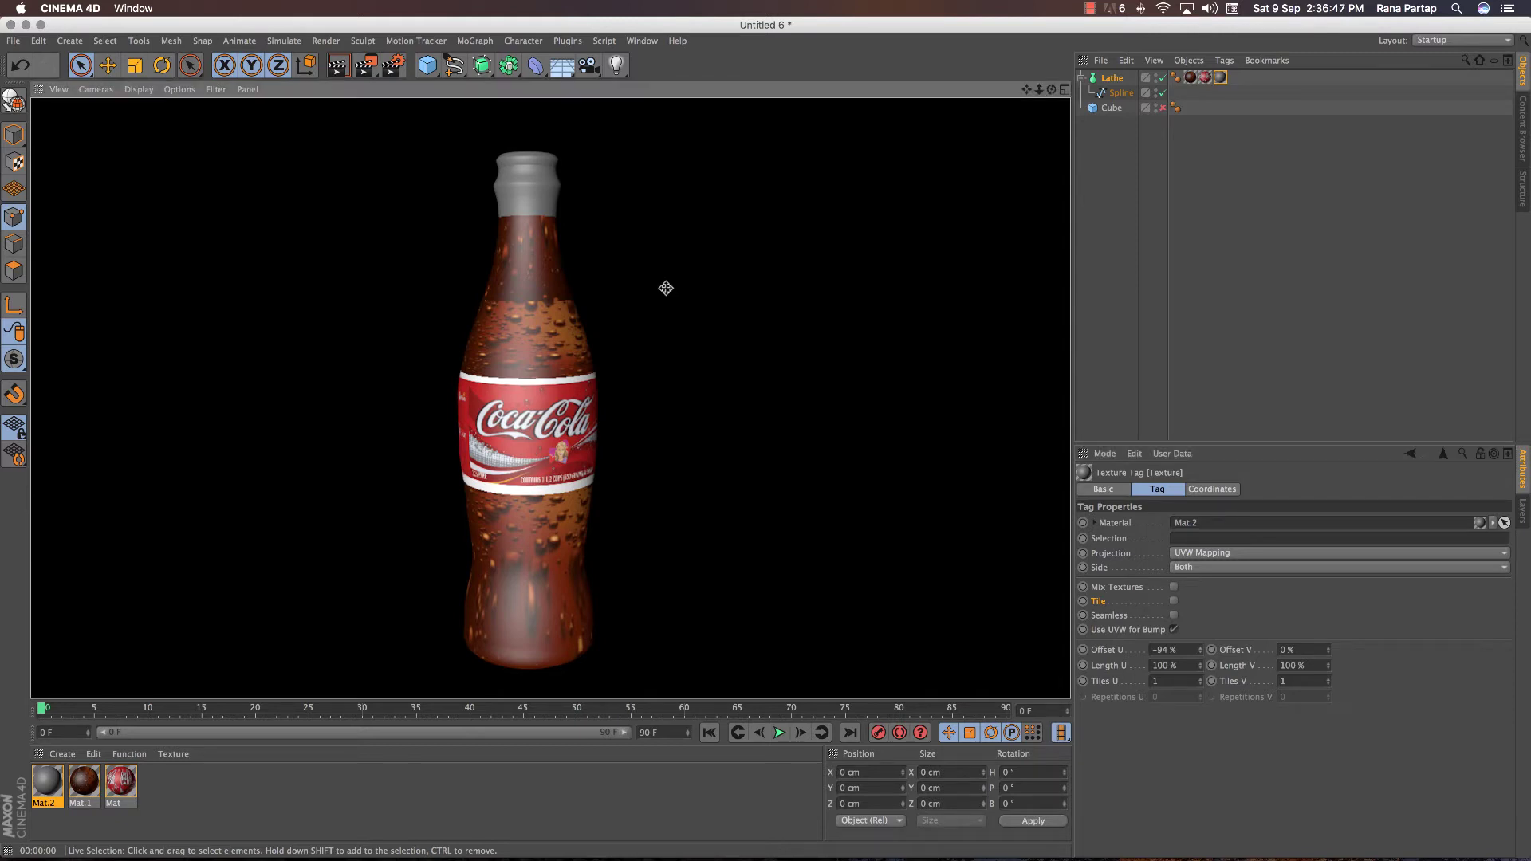
pyautogui.middleClick(670, 296)
pyautogui.middleClick(470, 206)
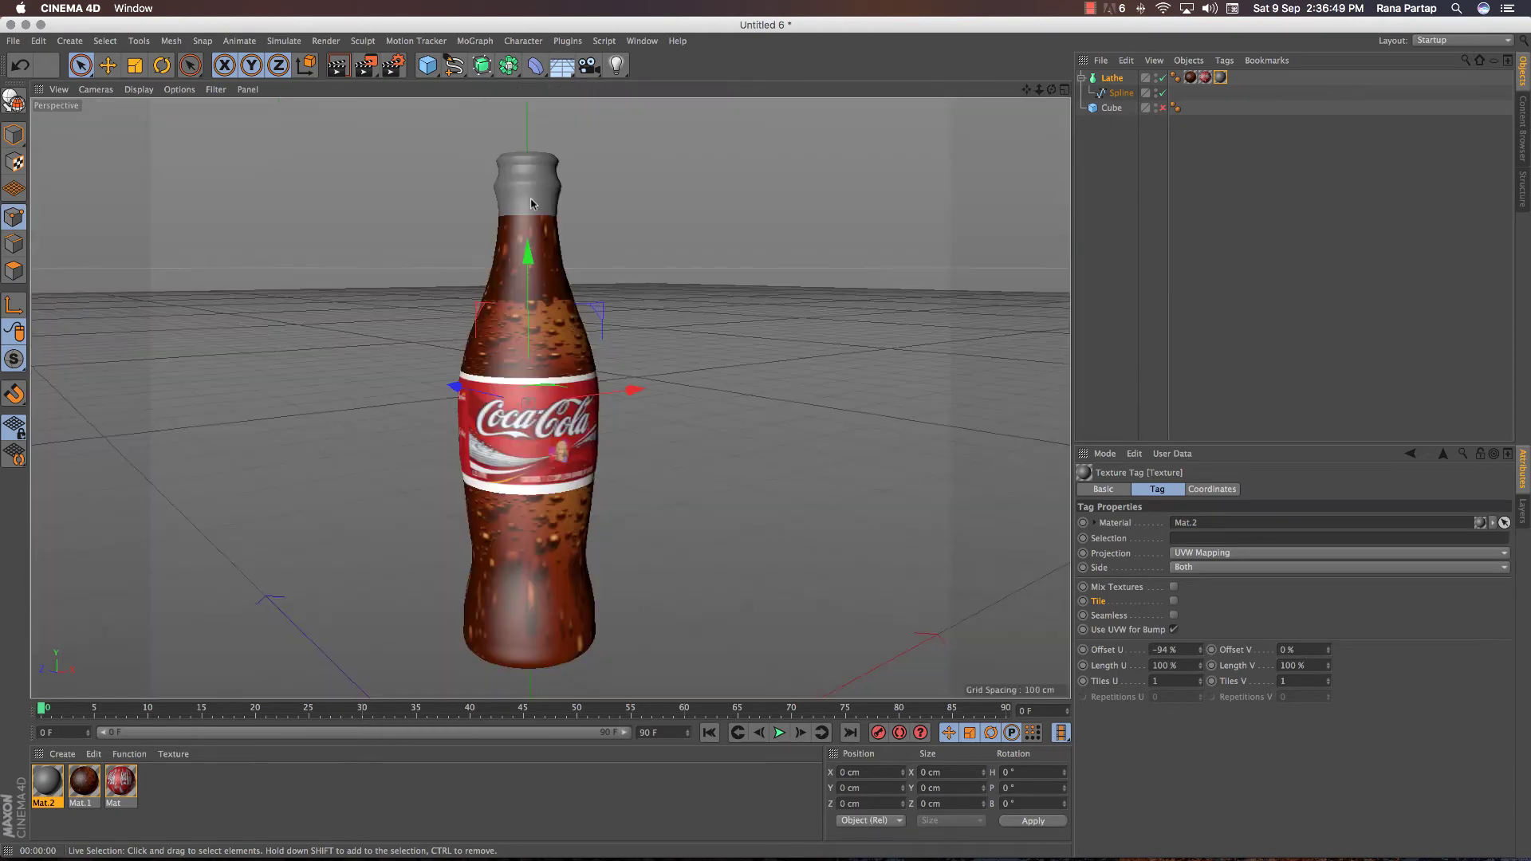
# Add a Floor object and switch to the four-view layout, framing the bottle in Front view
pyautogui.click(561, 65)
pyautogui.click(645, 96)
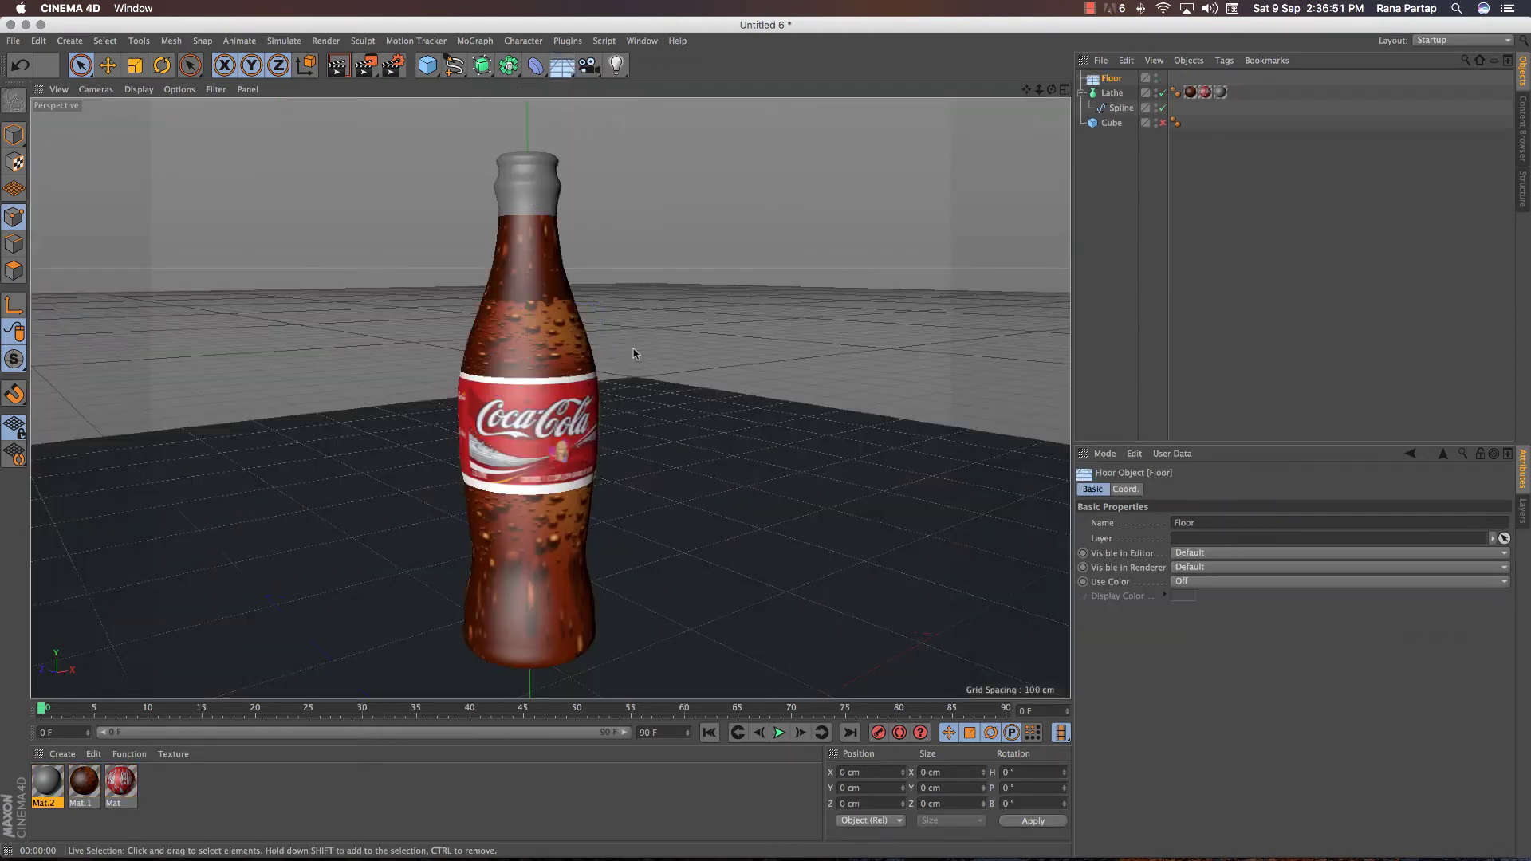
pyautogui.scroll(-1, 765, 345)
pyautogui.scroll(-1, 771, 337)
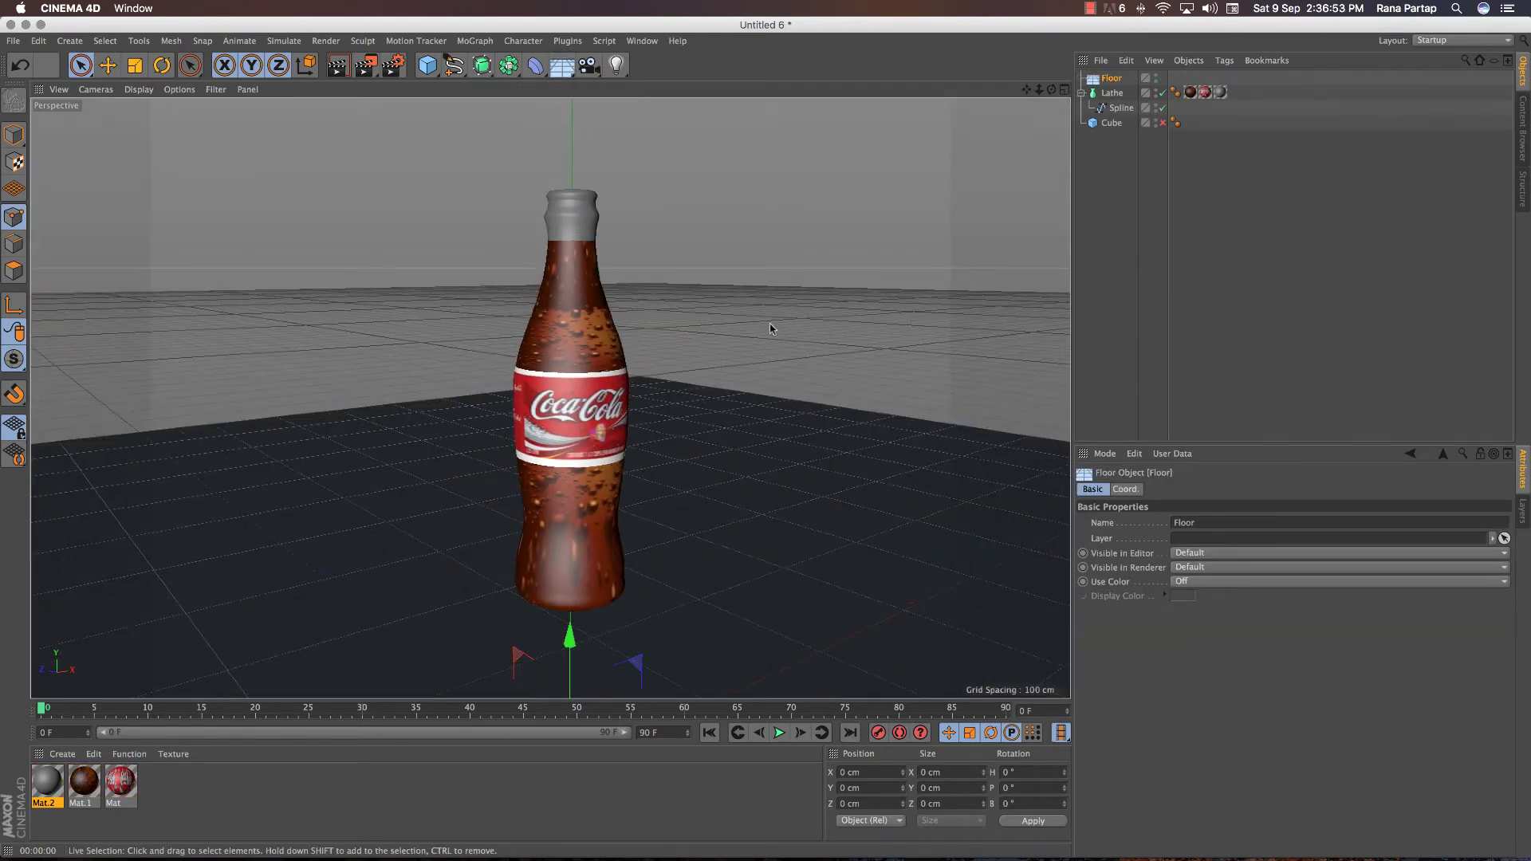
pyautogui.middleClick(770, 328)
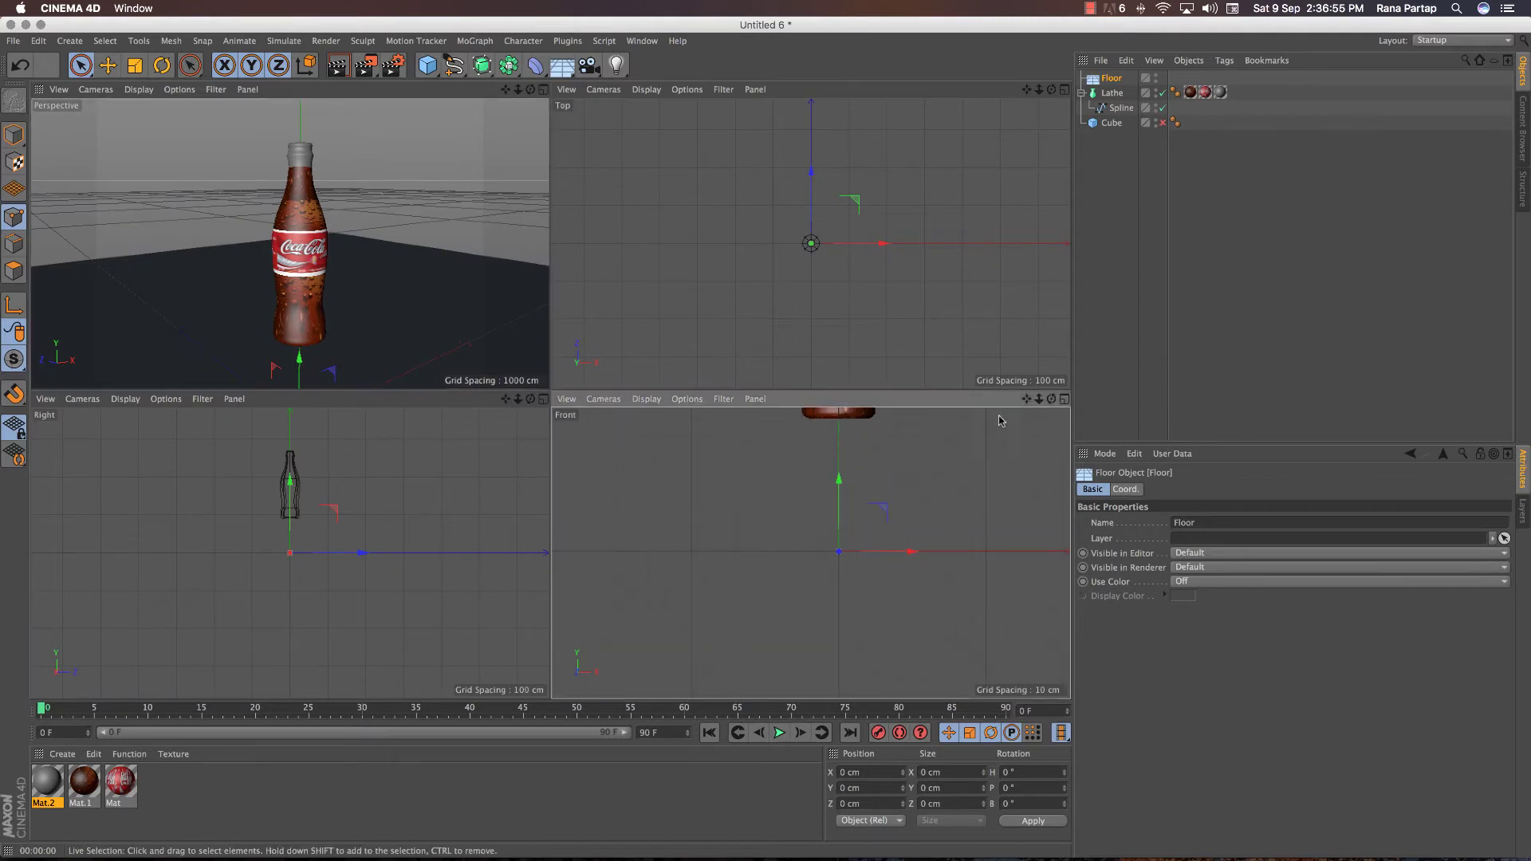
pyautogui.moveTo(1026, 399); pyautogui.dragTo(765, 441)
# Move the Lathe bottle along Y so it stands on the floor, then reframe the perspective view
pyautogui.click(1110, 94)
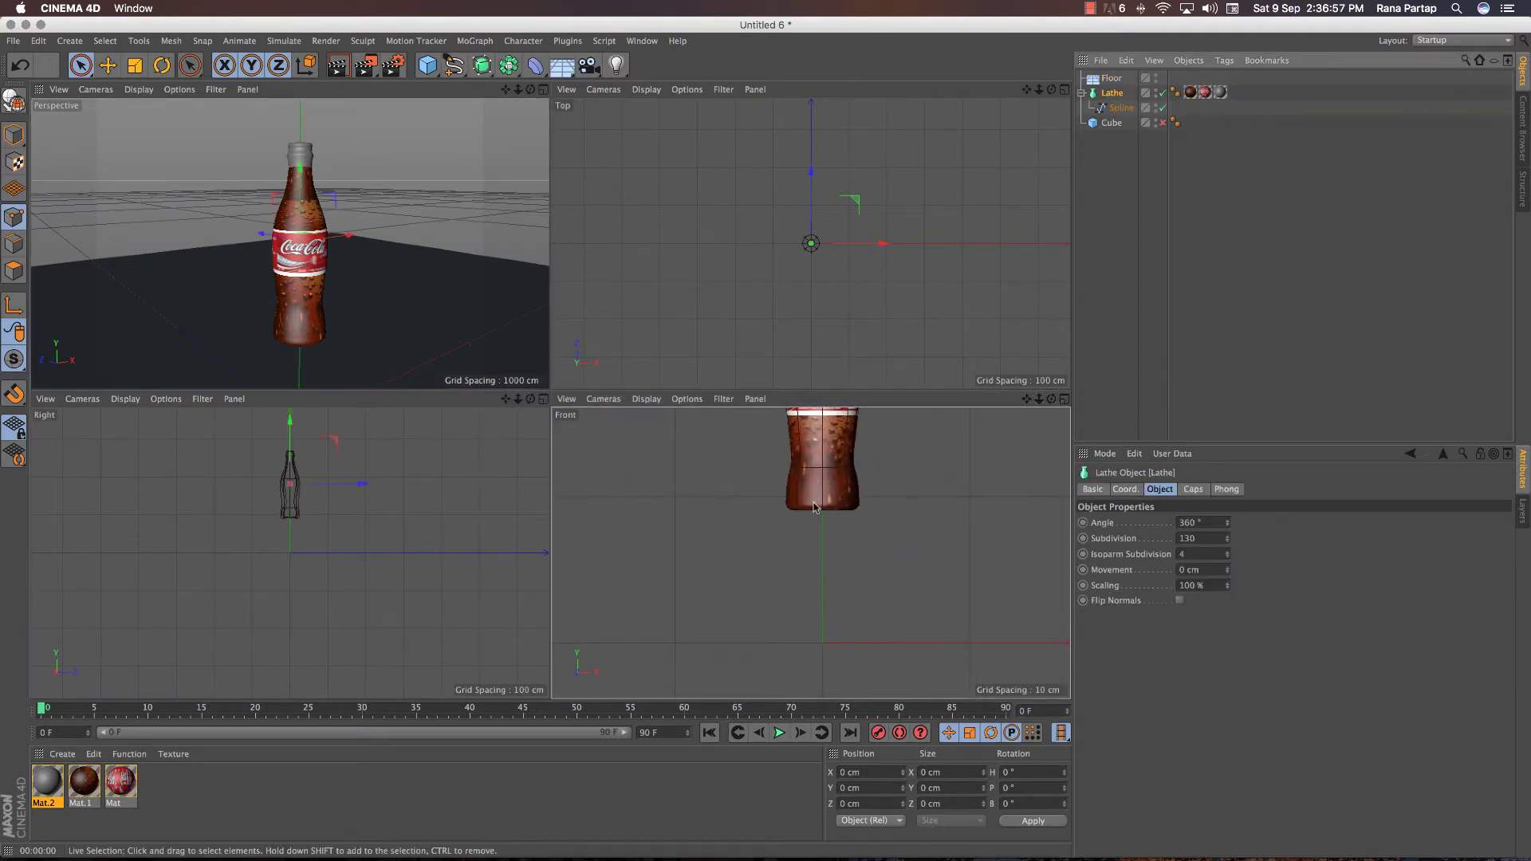
pyautogui.scroll(-2, 821, 439)
pyautogui.moveTo(1029, 406); pyautogui.dragTo(1009, 464)
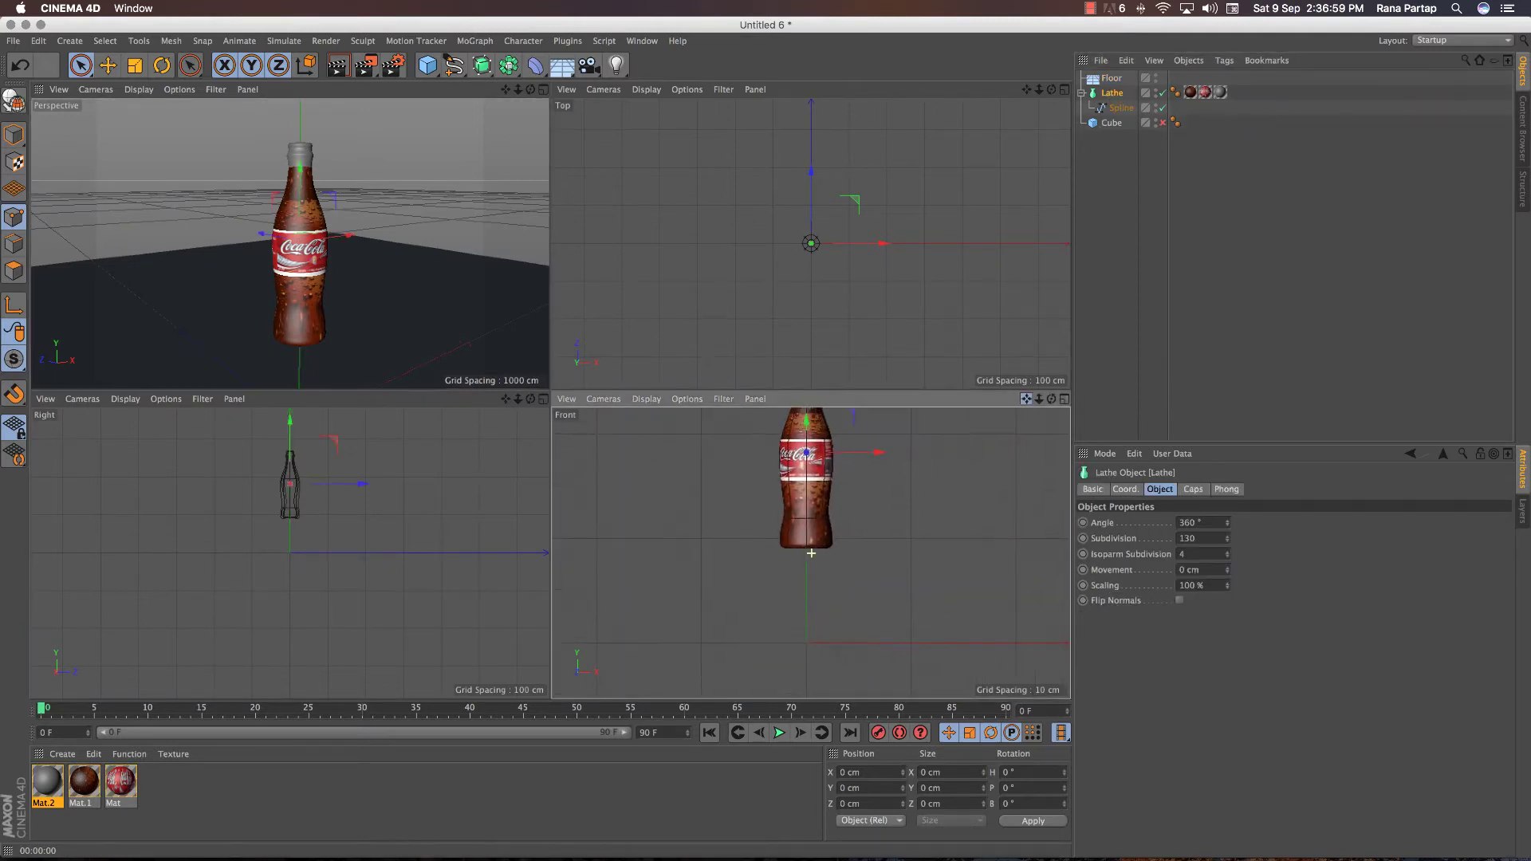
pyautogui.moveTo(806, 437); pyautogui.dragTo(805, 517)
pyautogui.middleClick(306, 311)
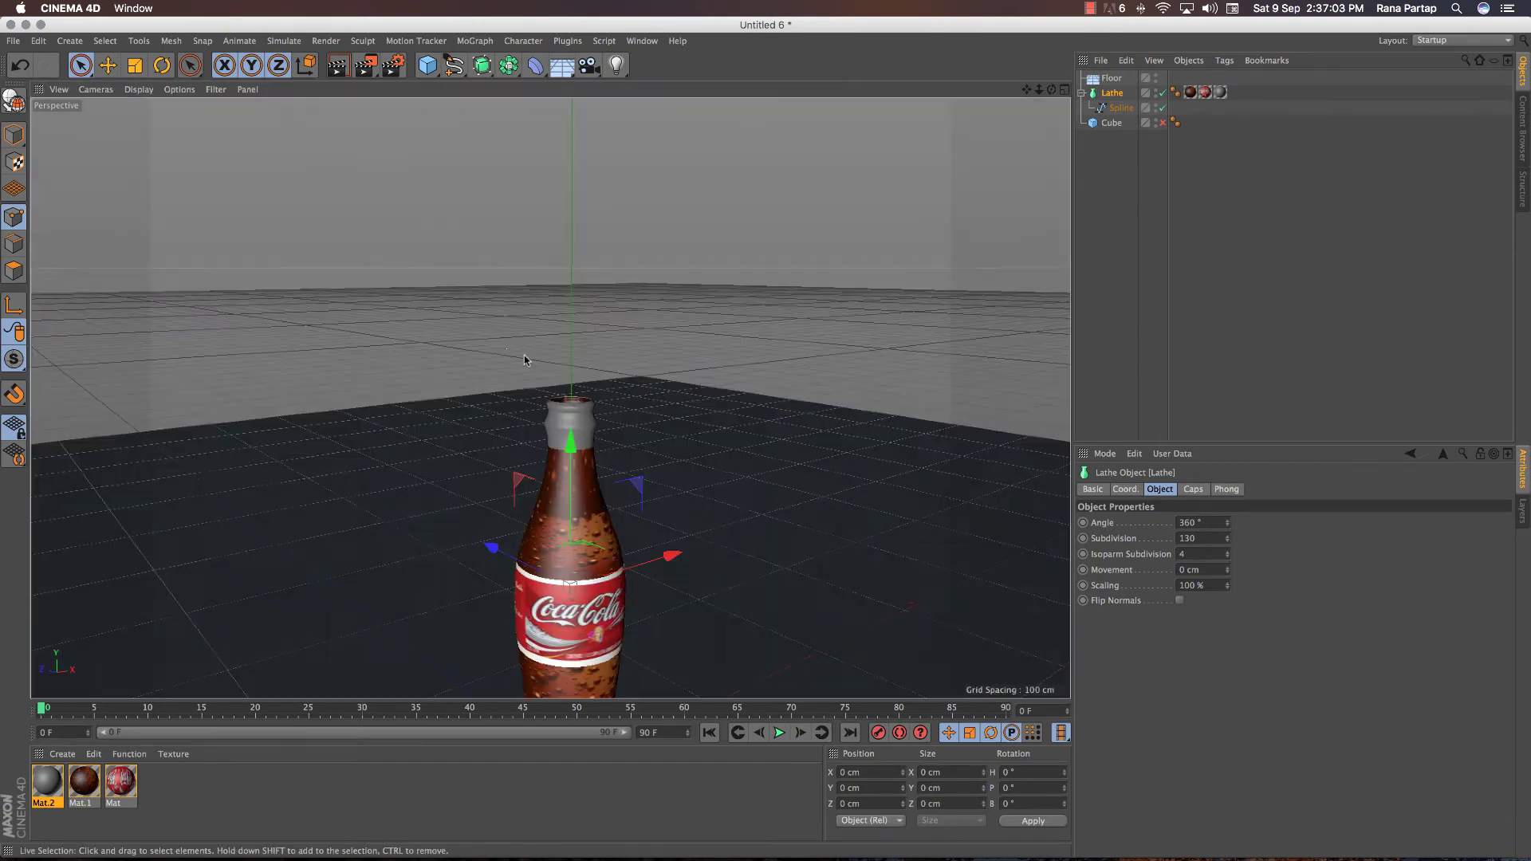
pyautogui.scroll(3, 569, 594)
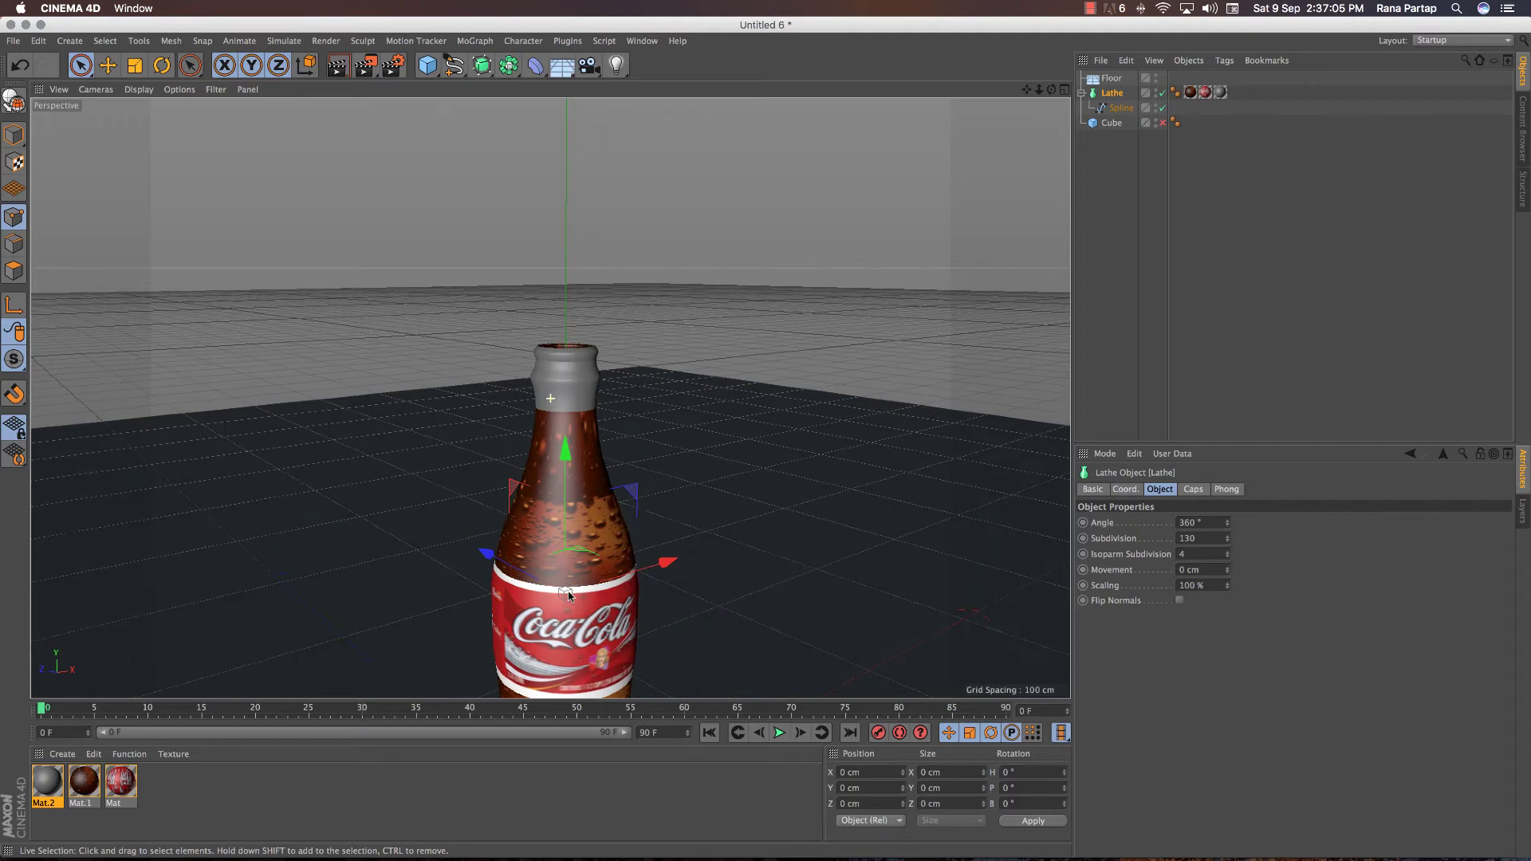
pyautogui.keyDown('alt'); pyautogui.moveTo(568, 594); pyautogui.dragTo(582, 437, button='middle'); pyautogui.keyUp('alt')
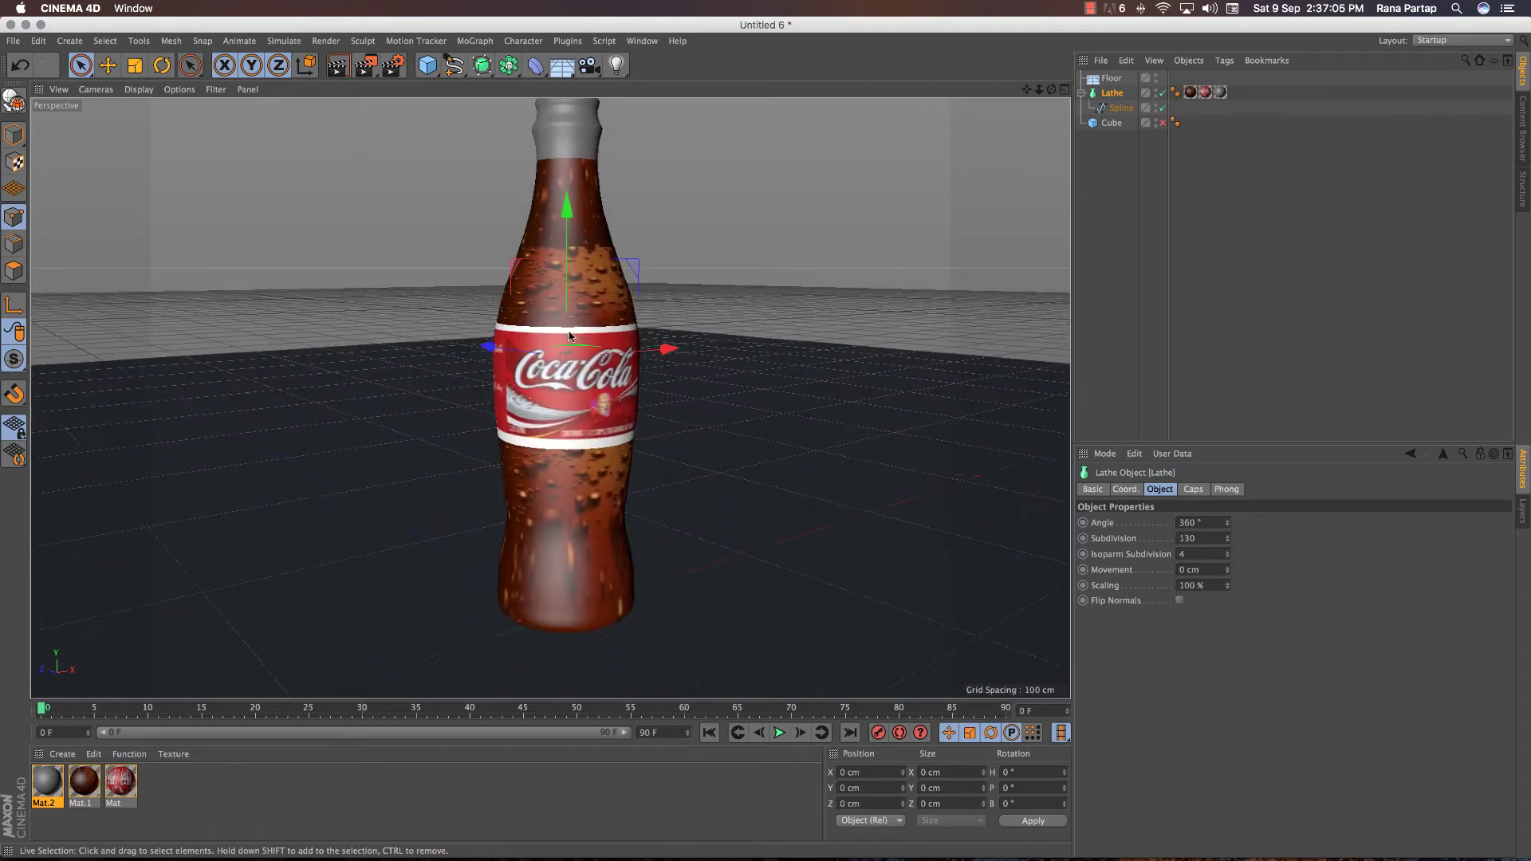
pyautogui.keyDown('alt'); pyautogui.moveTo(583, 437); pyautogui.dragTo(580, 425); pyautogui.keyUp('alt')
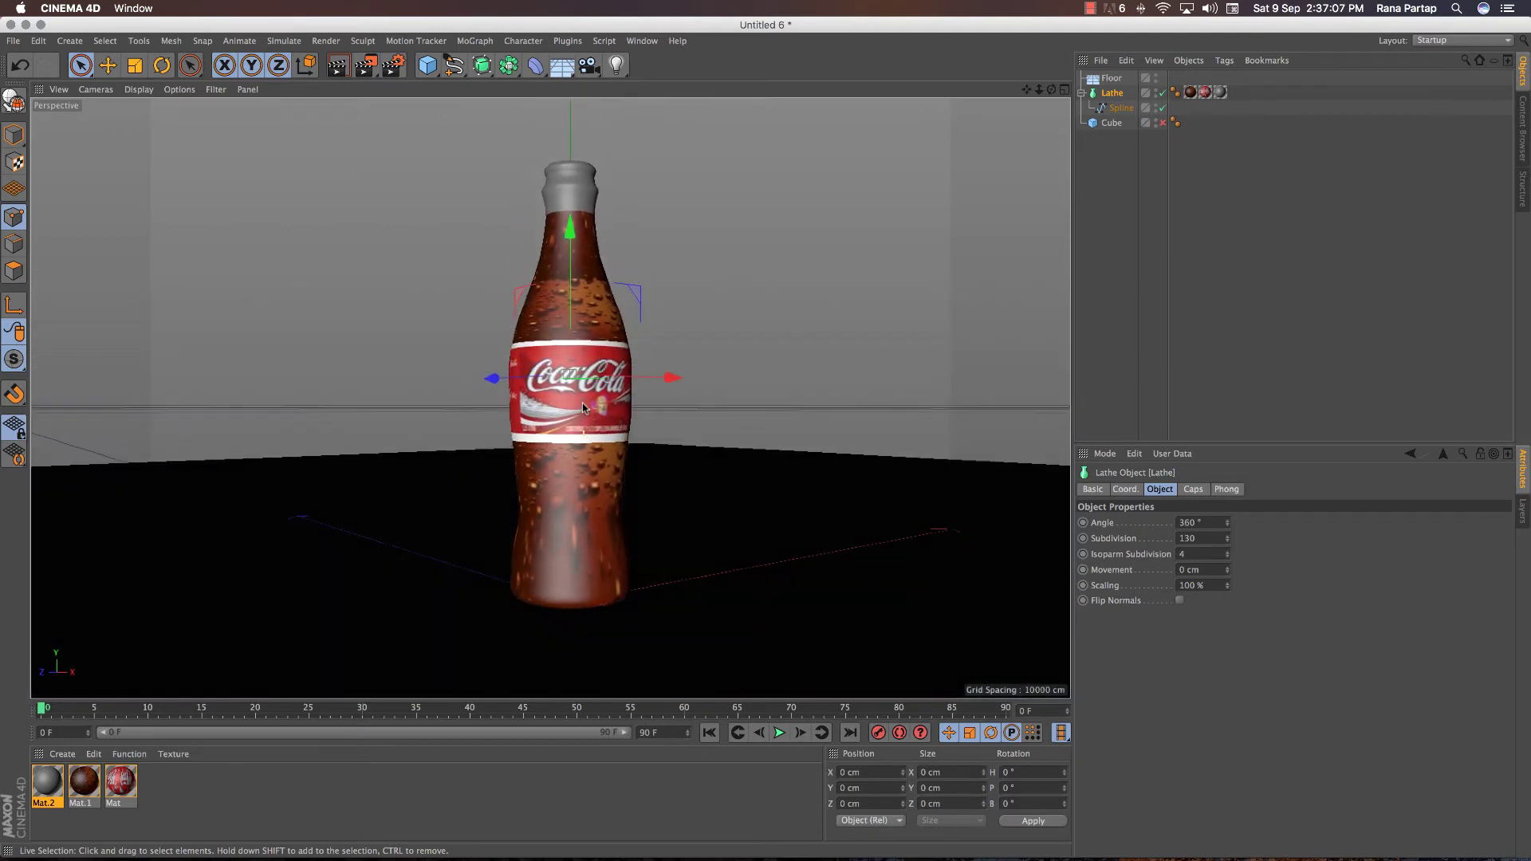
# Create Mat.3 with a Phong reflectance layer at 49%, apply it to the Floor, and render
pyautogui.doubleClick(159, 782)
pyautogui.doubleClick(51, 782)
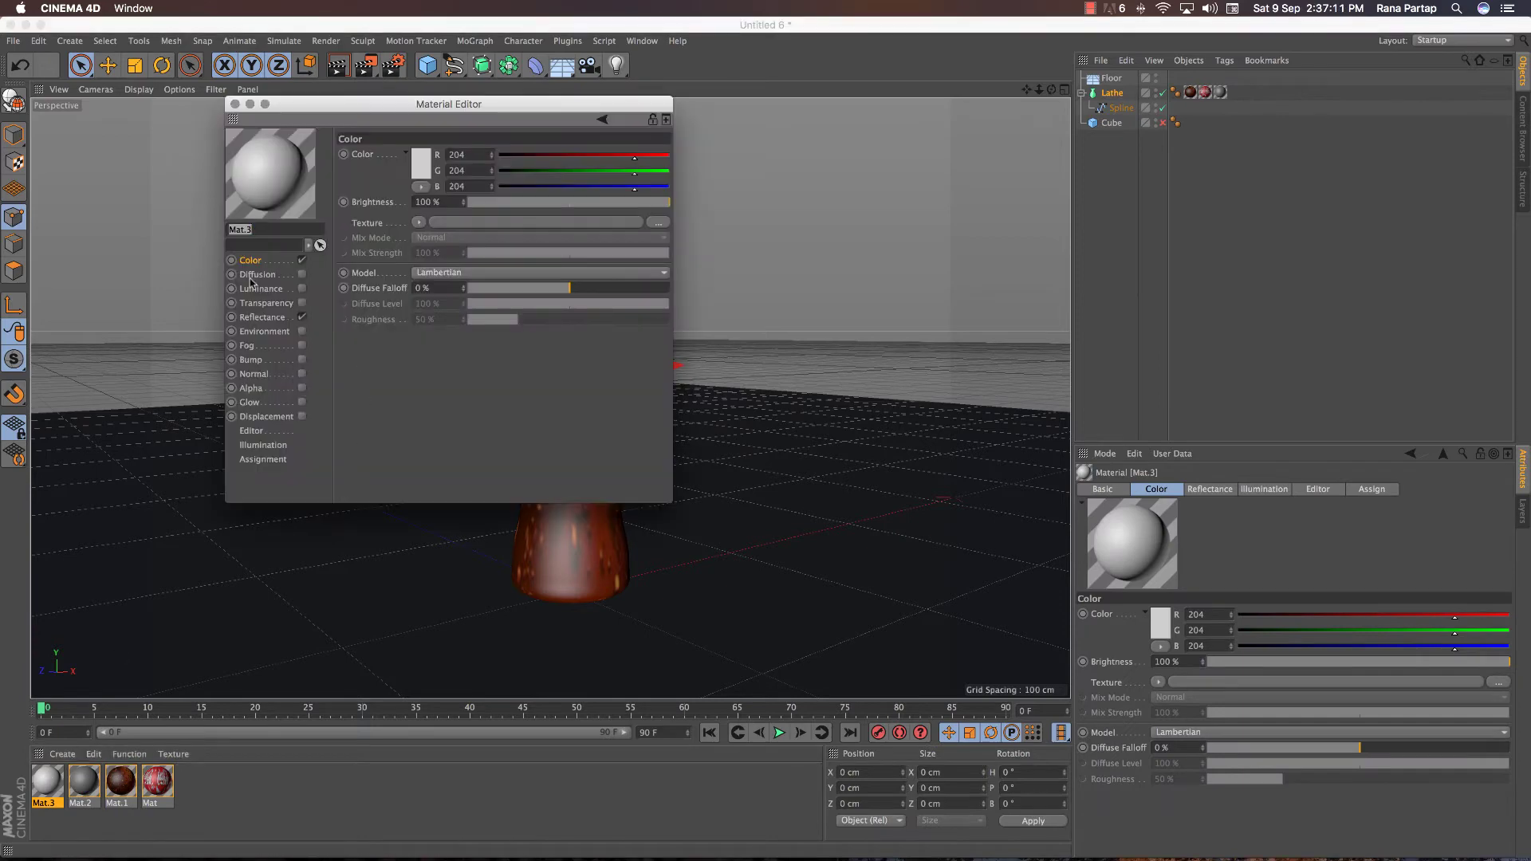
pyautogui.click(255, 319)
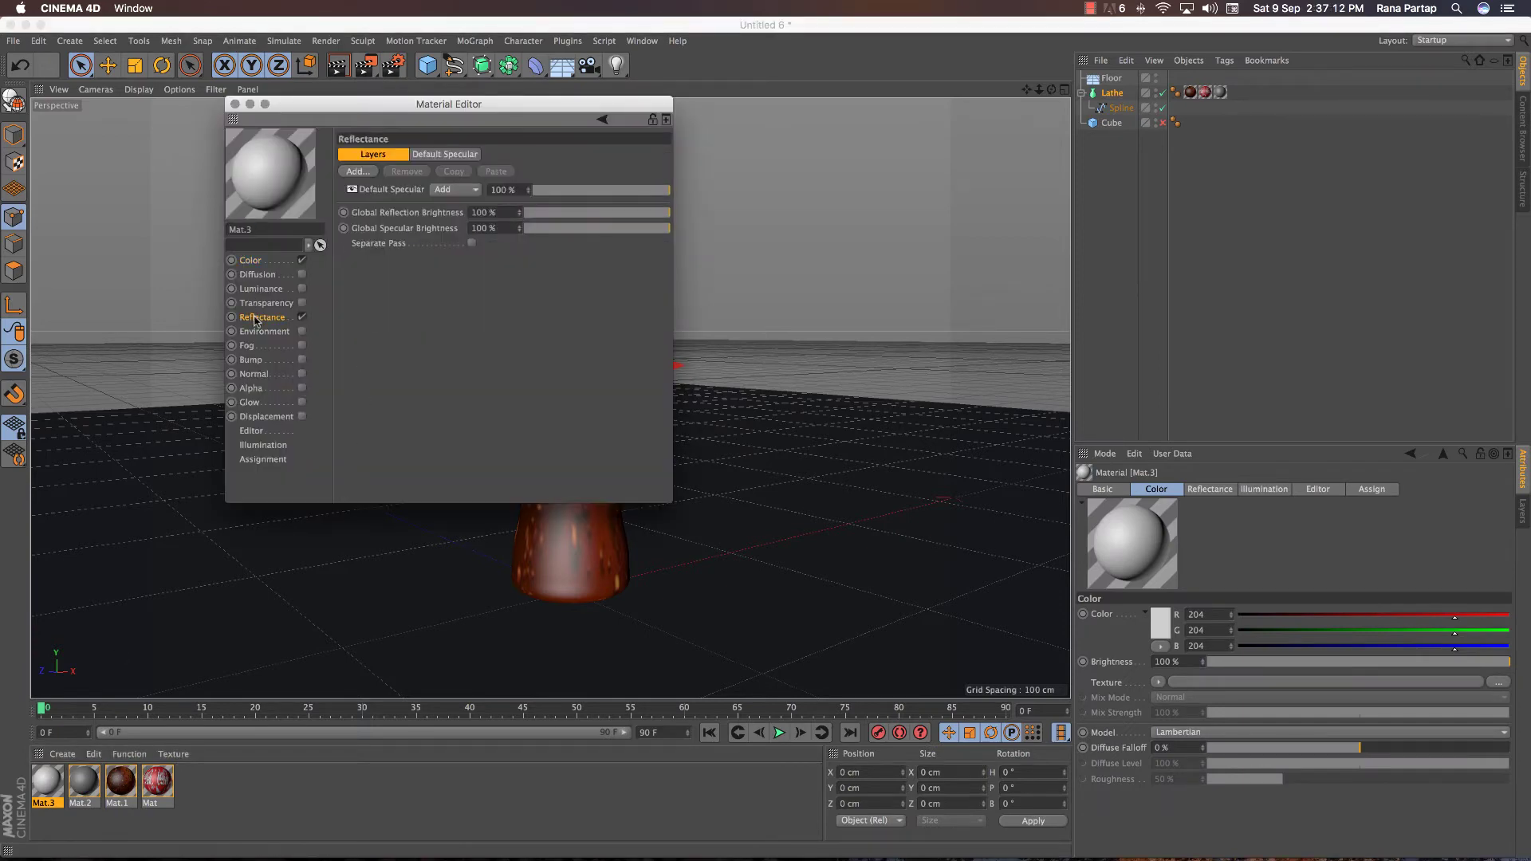
pyautogui.click(363, 179)
pyautogui.click(392, 212)
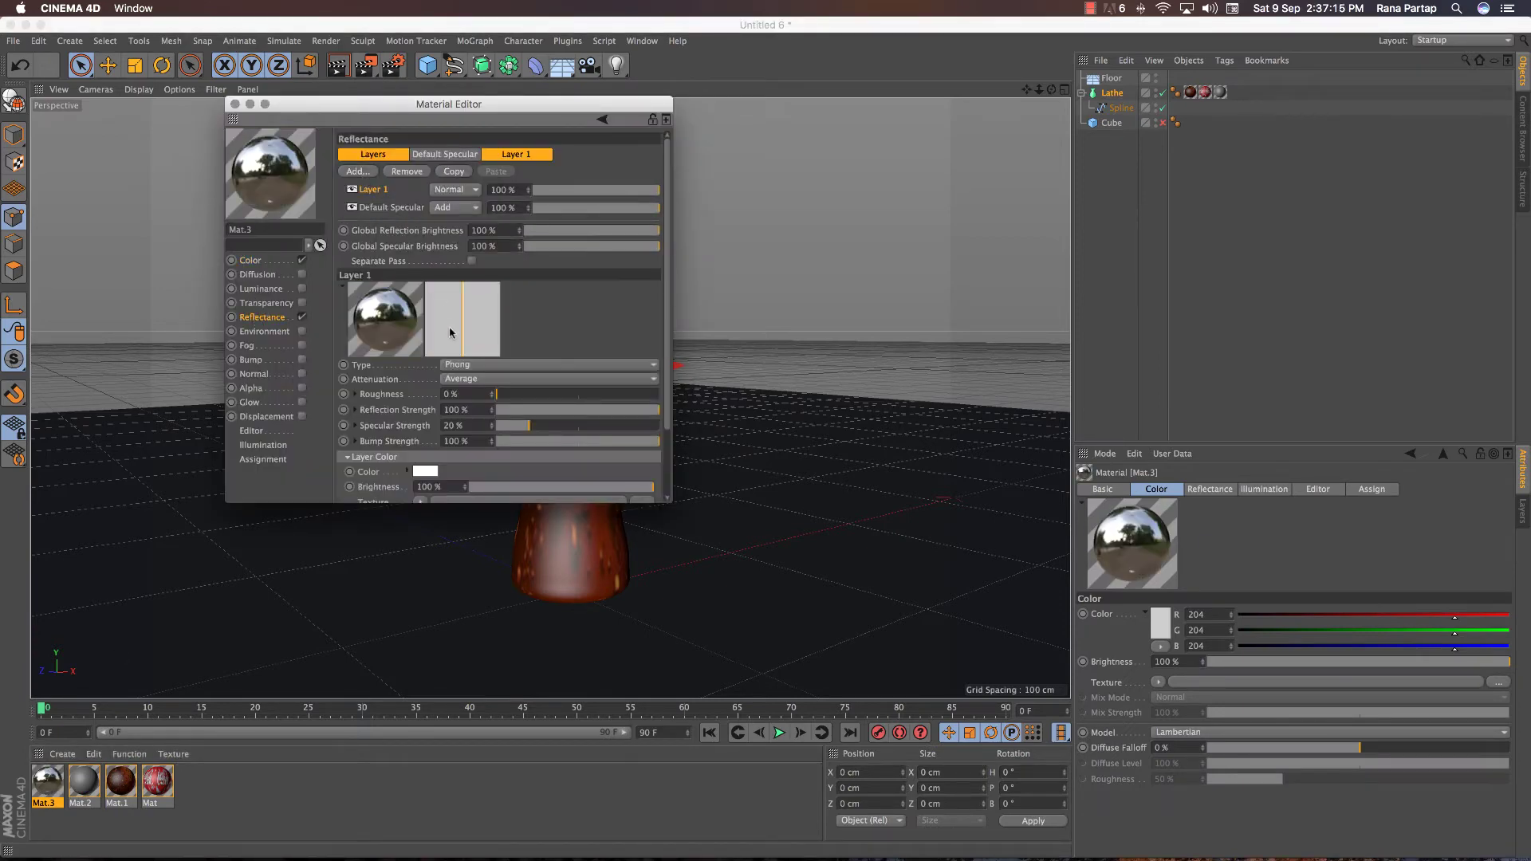
pyautogui.moveTo(535, 412); pyautogui.dragTo(579, 413)
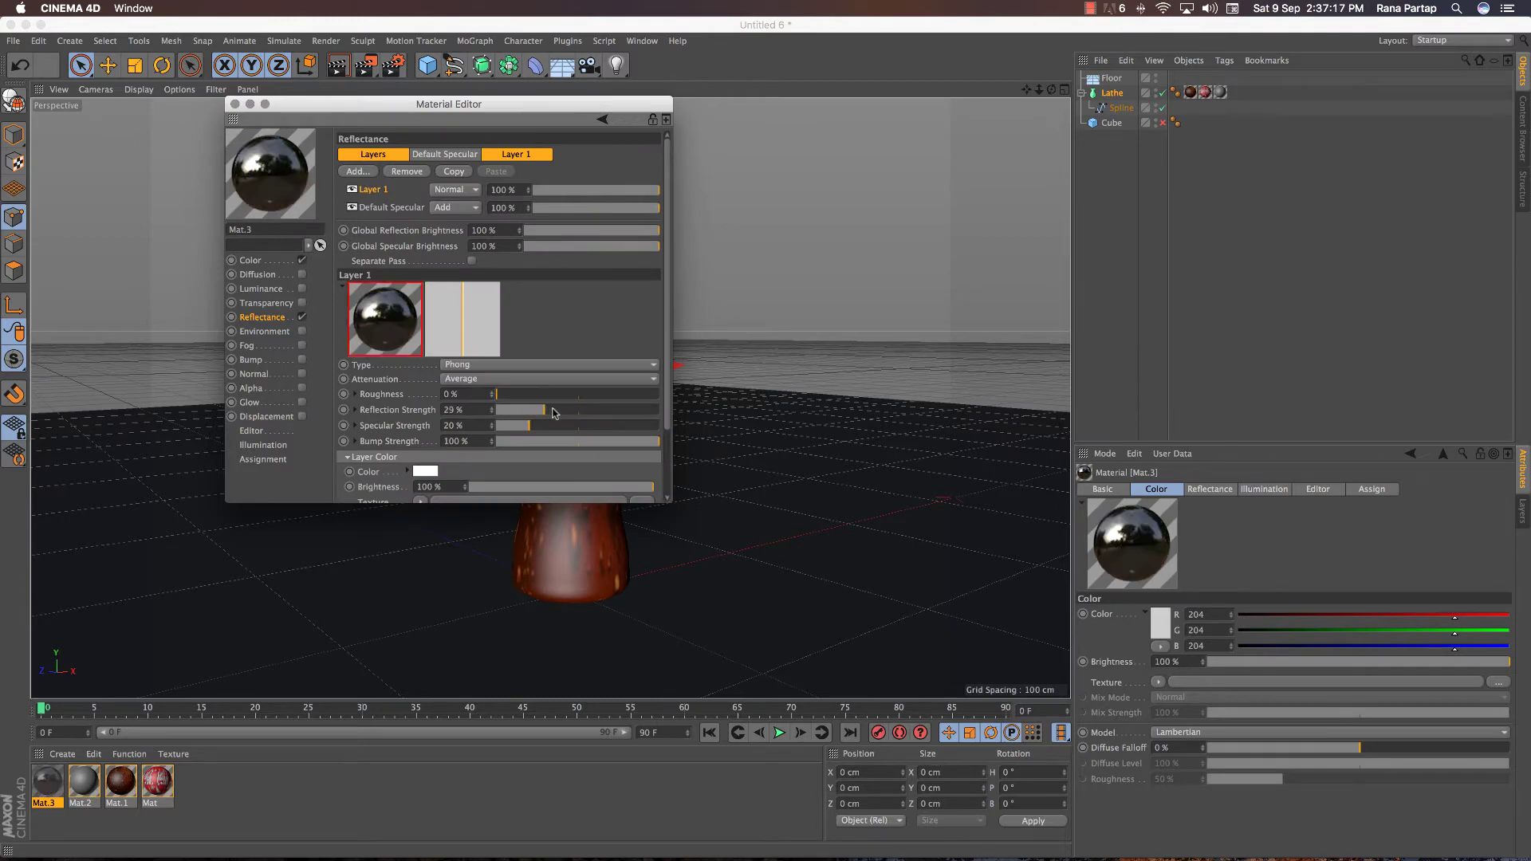
pyautogui.click(235, 104)
pyautogui.moveTo(56, 775)
pyautogui.mouseDown()
pyautogui.moveTo(393, 615)
pyautogui.moveTo(369, 627)
pyautogui.mouseUp()
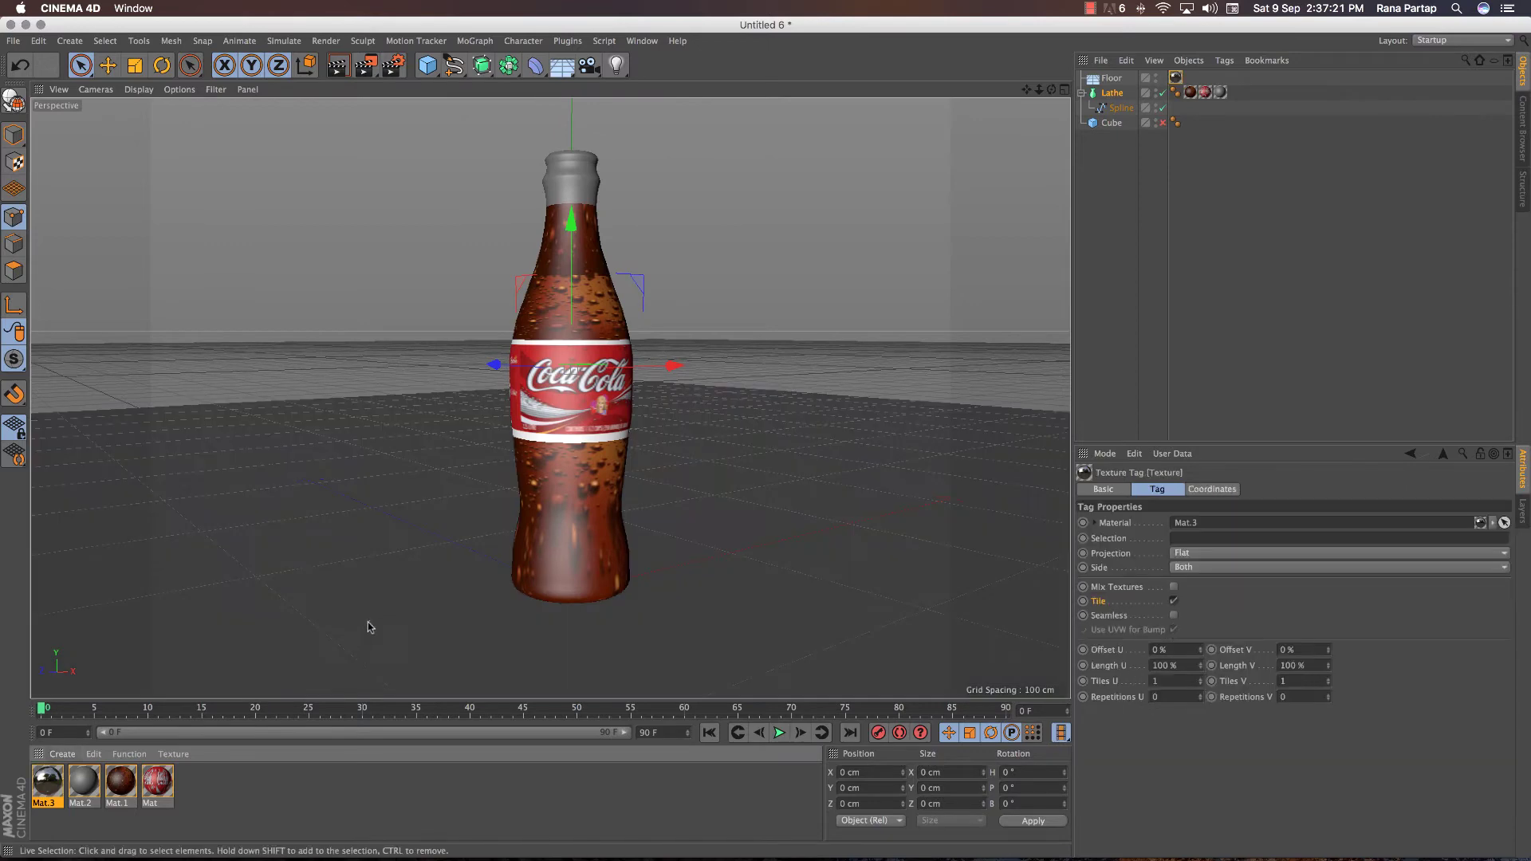
pyautogui.click(335, 70)
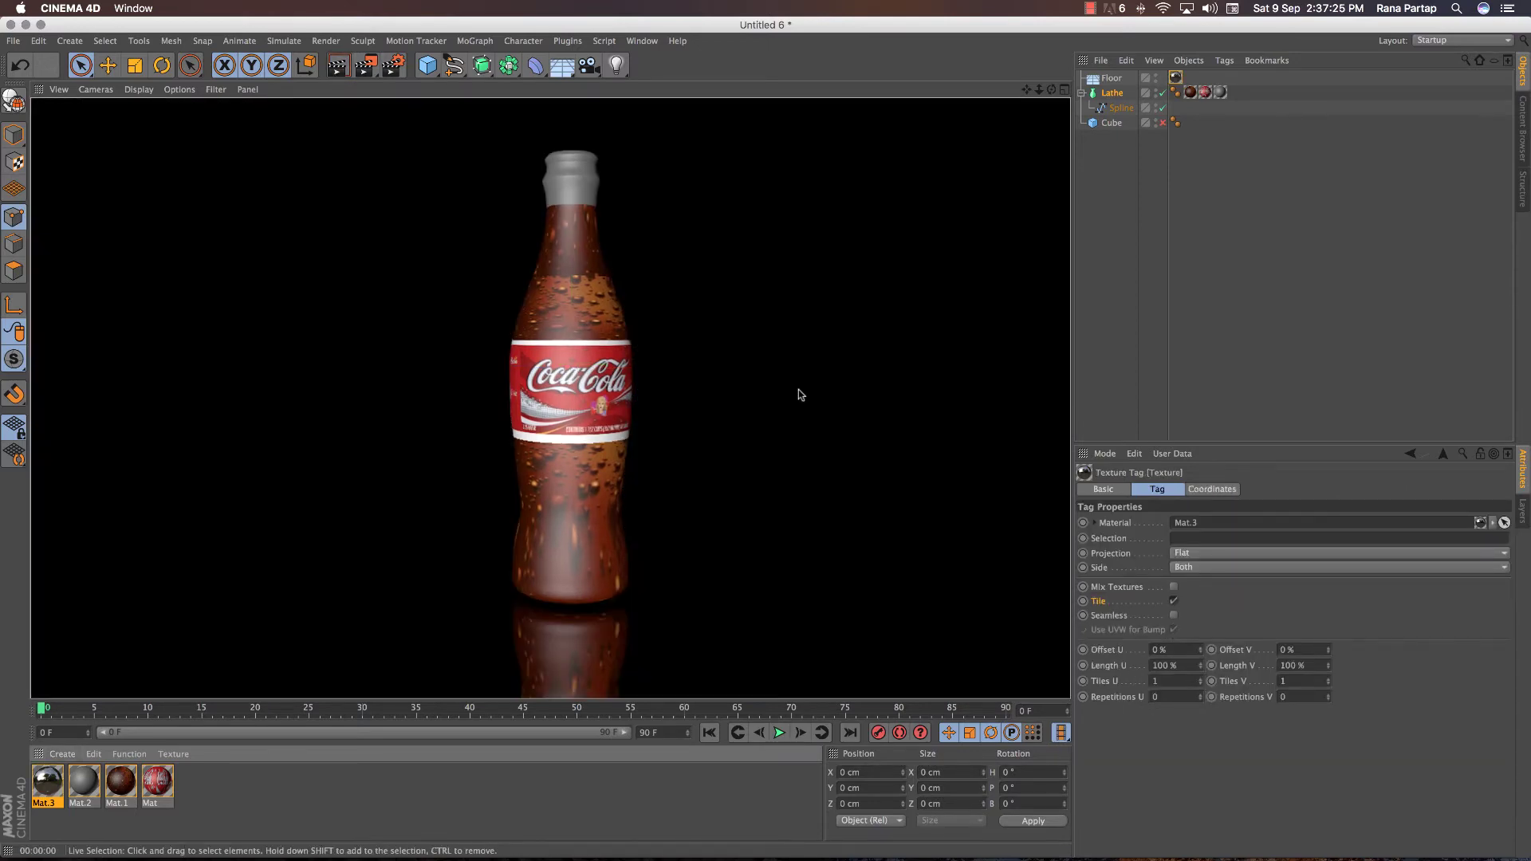
# Add an Omni Light and move it with the axis handles to just above the bottle's cap
pyautogui.click(798, 389)
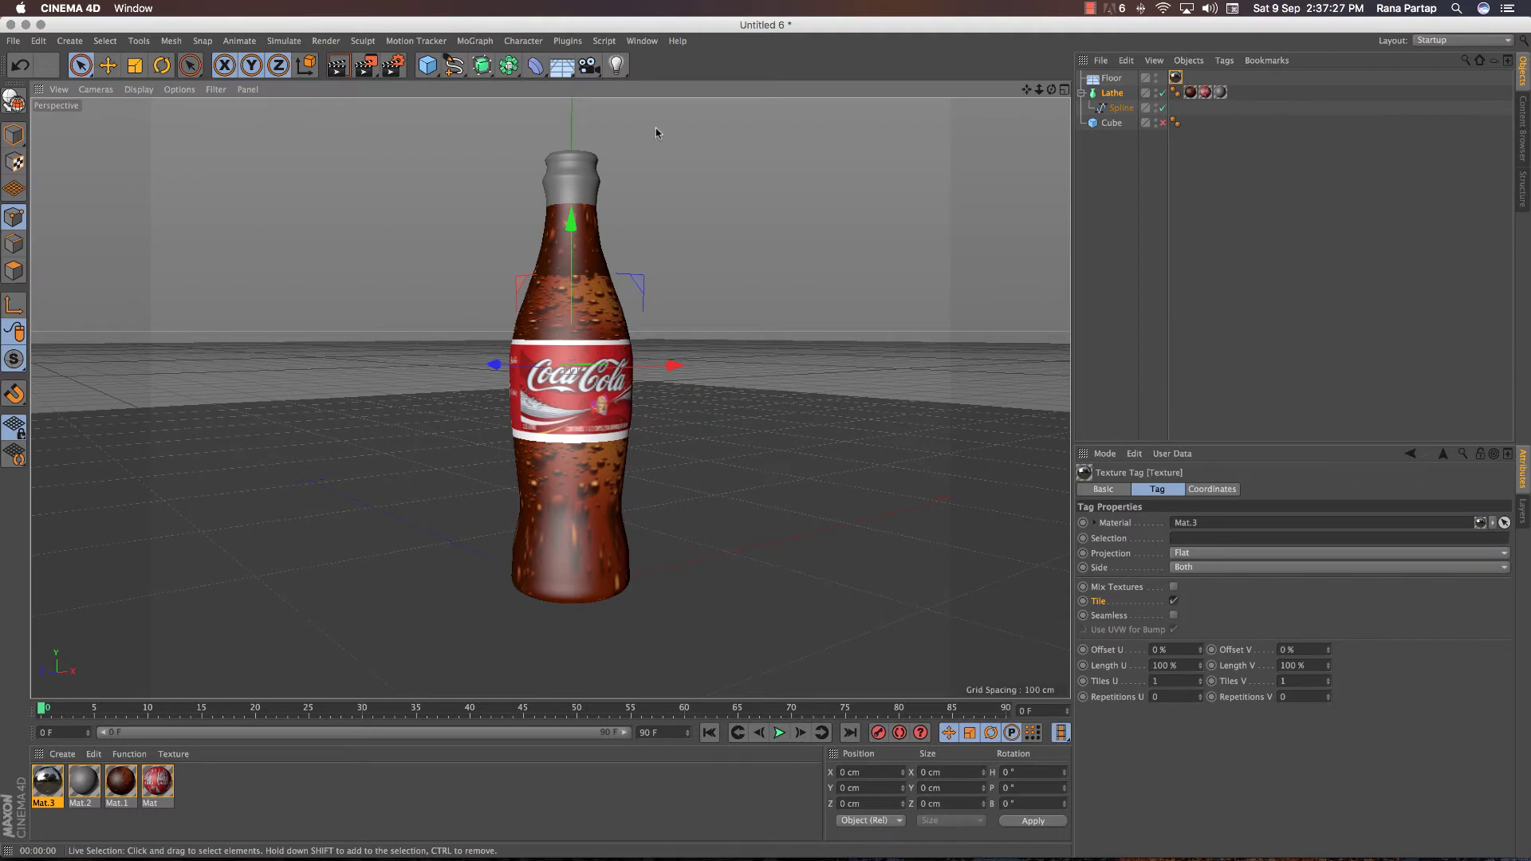
pyautogui.click(616, 65)
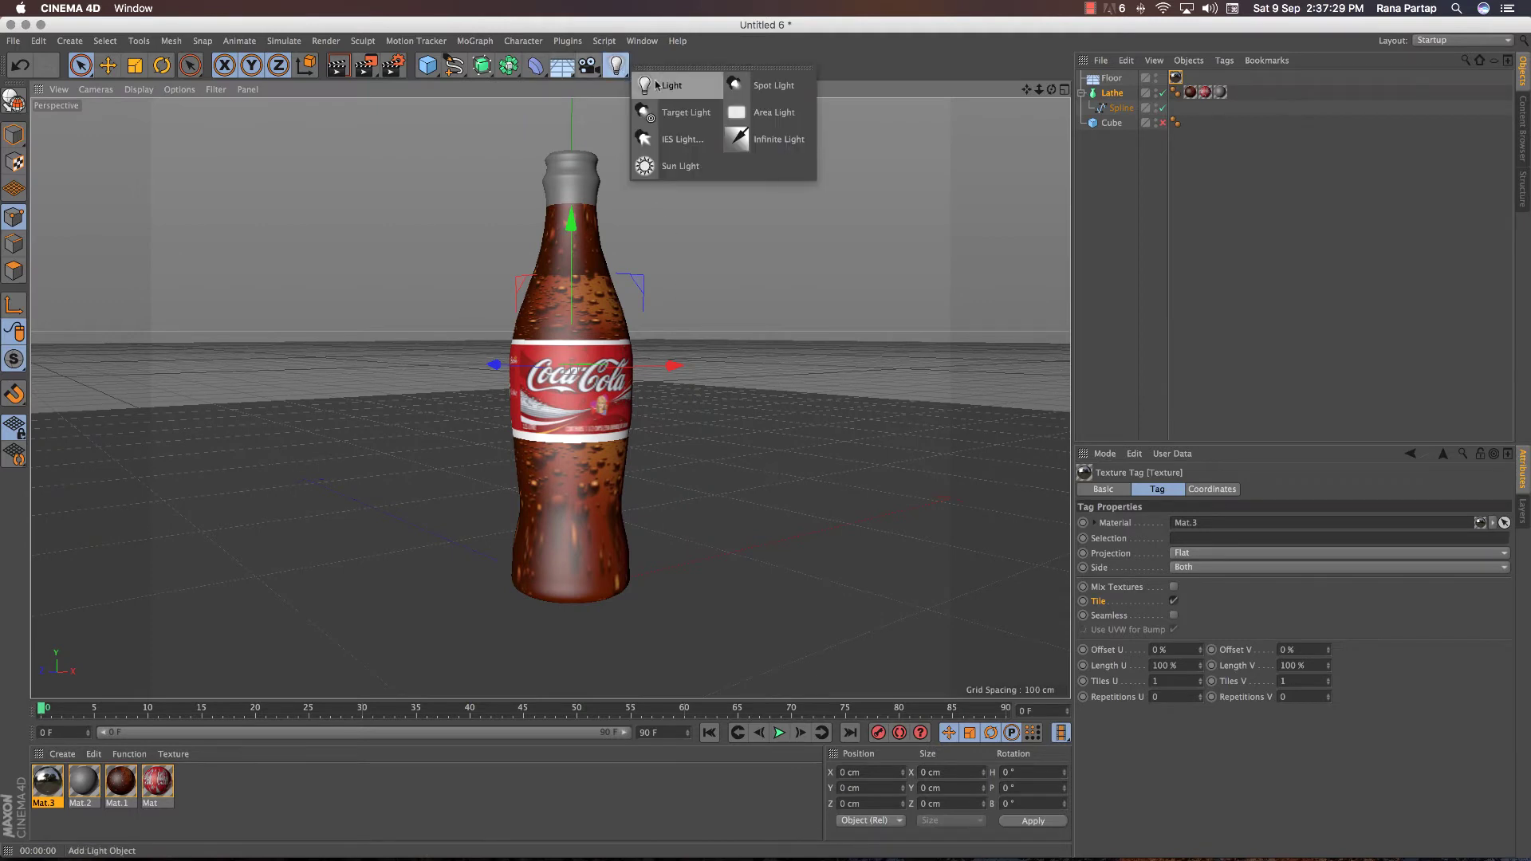
pyautogui.click(659, 79)
pyautogui.moveTo(670, 568); pyautogui.dragTo(520, 602)
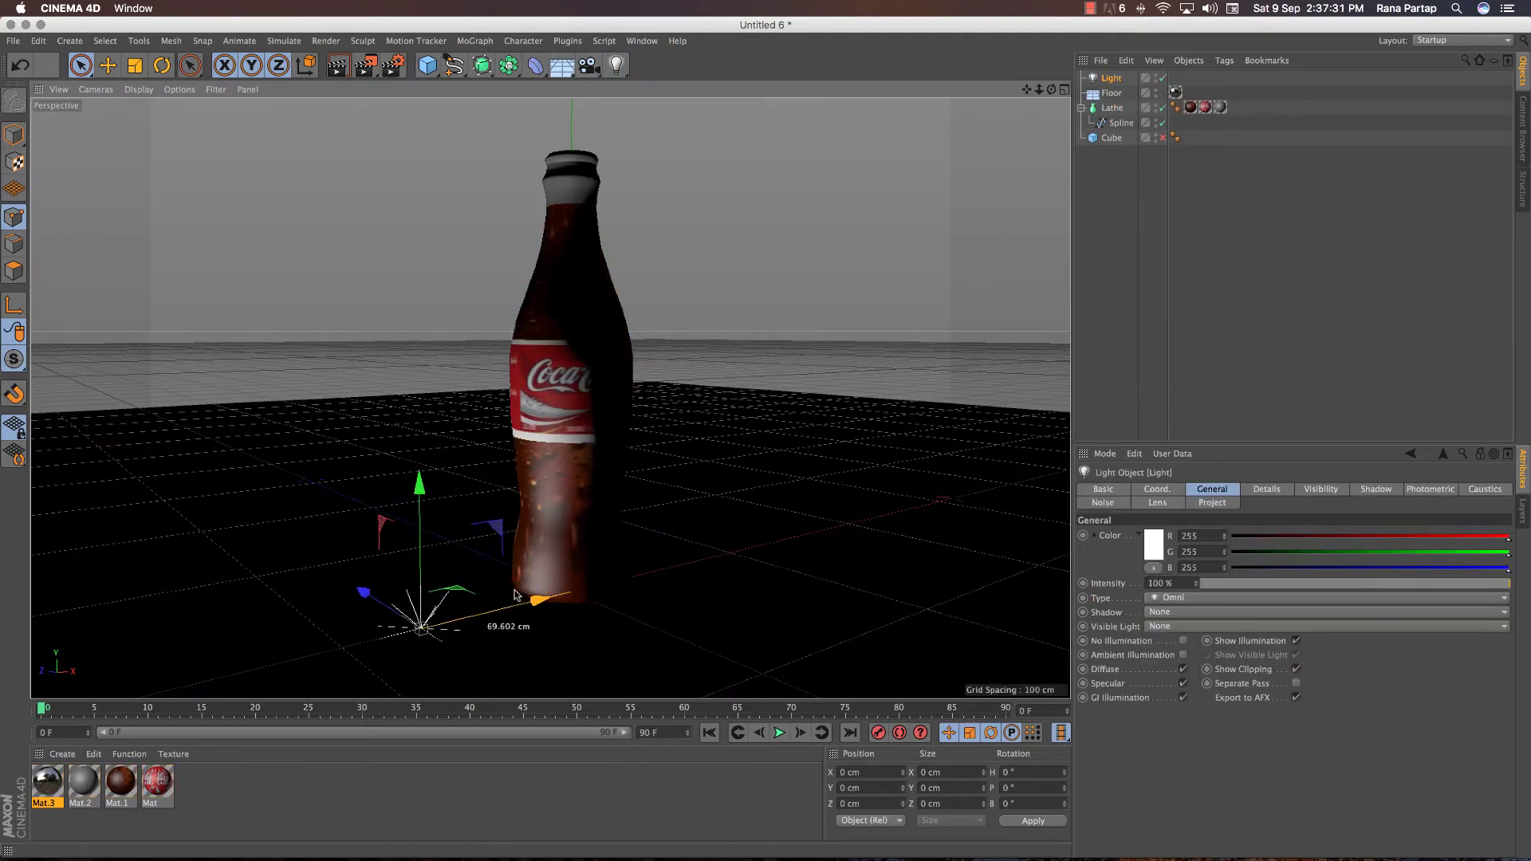
pyautogui.moveTo(376, 600)
pyautogui.mouseDown()
pyautogui.moveTo(545, 614)
pyautogui.moveTo(723, 287)
pyautogui.moveTo(772, 130)
pyautogui.mouseUp()
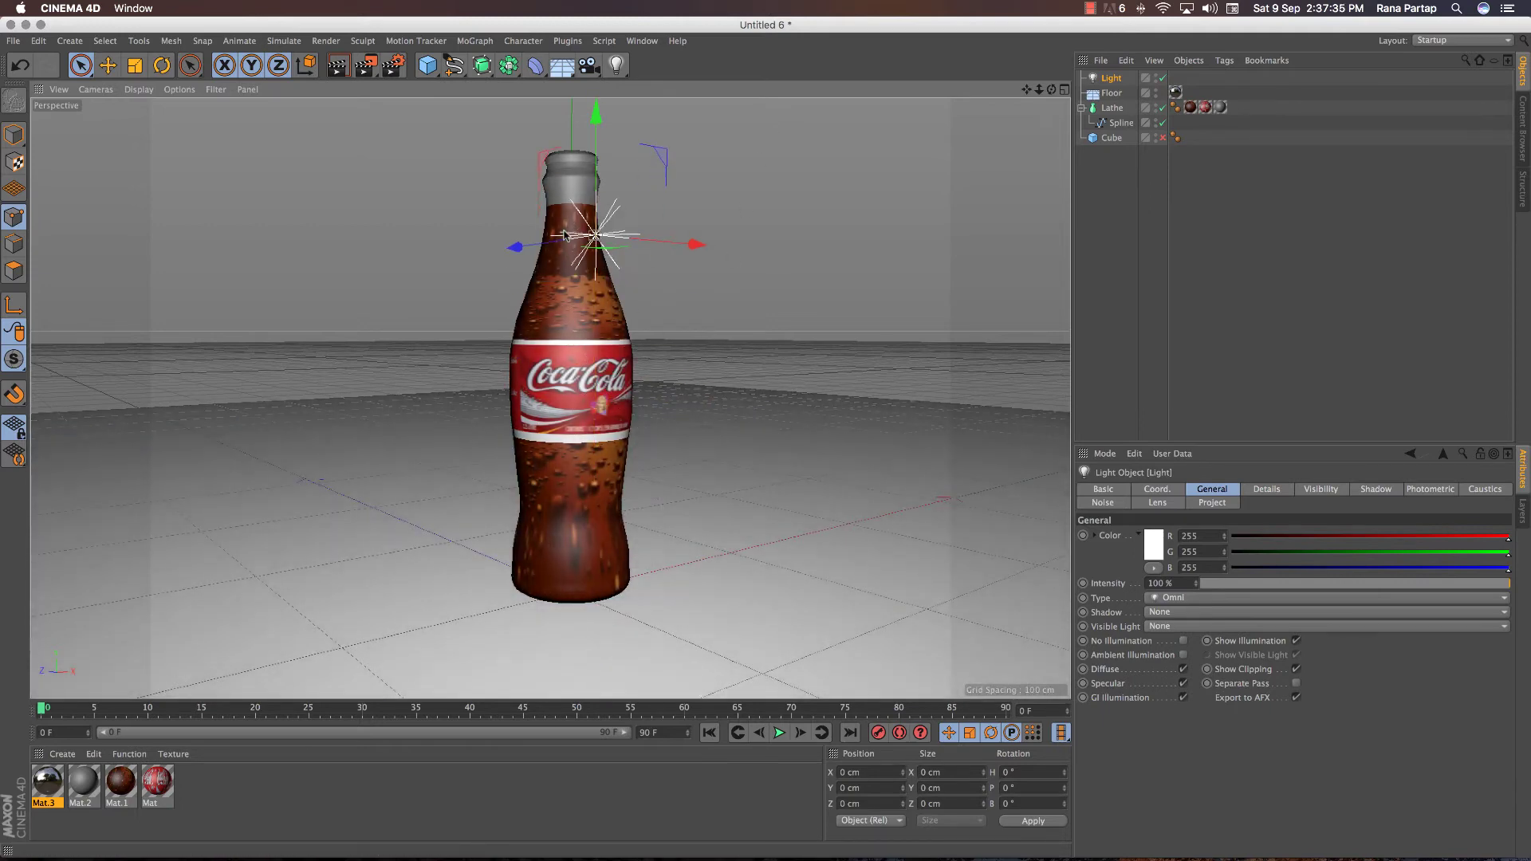
pyautogui.moveTo(618, 239); pyautogui.dragTo(845, 203)
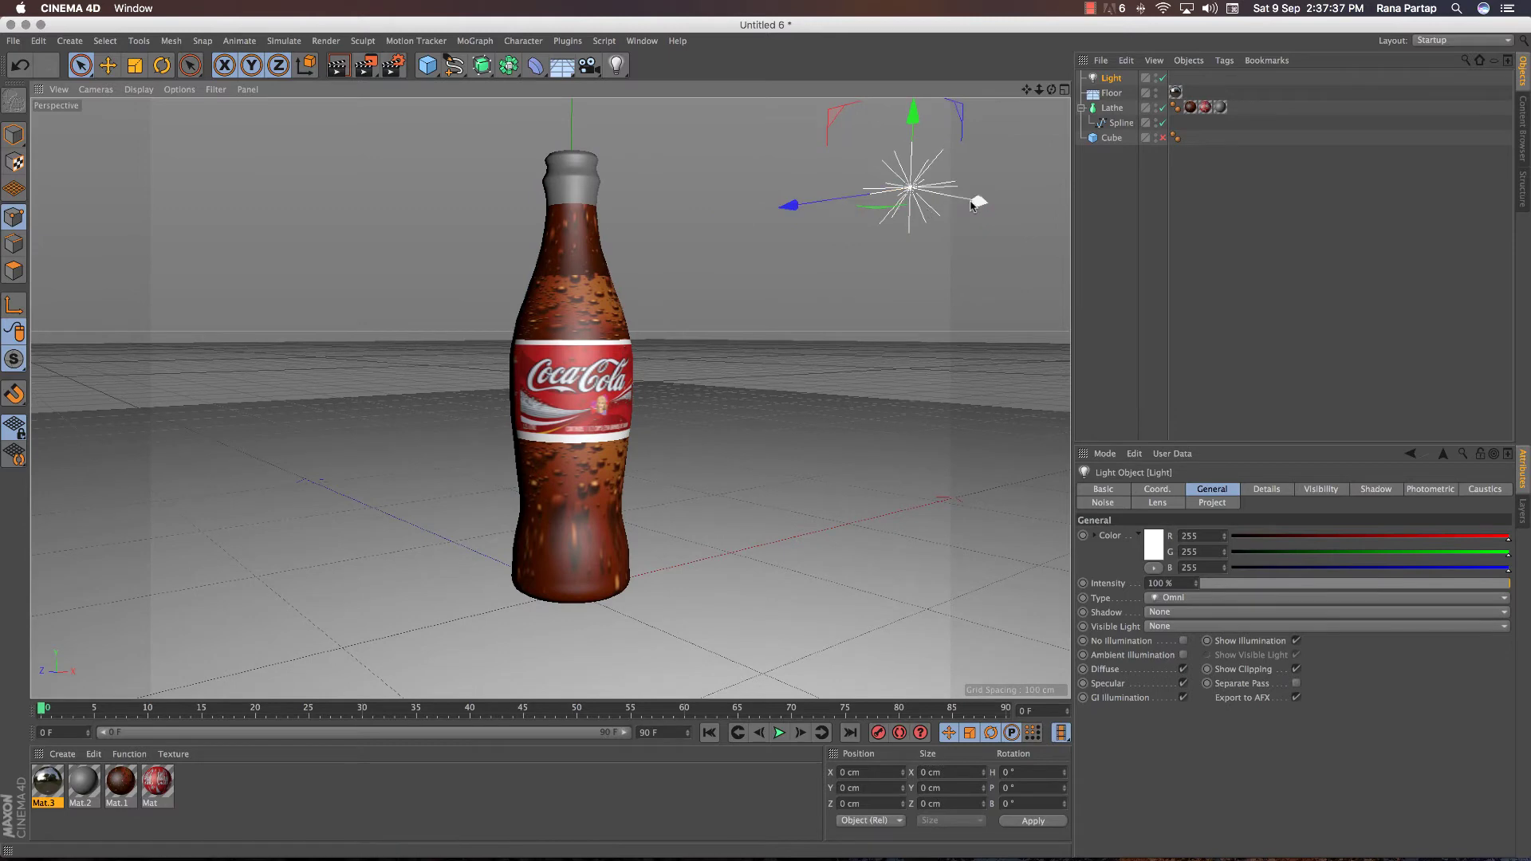
pyautogui.moveTo(974, 199); pyautogui.dragTo(586, 214)
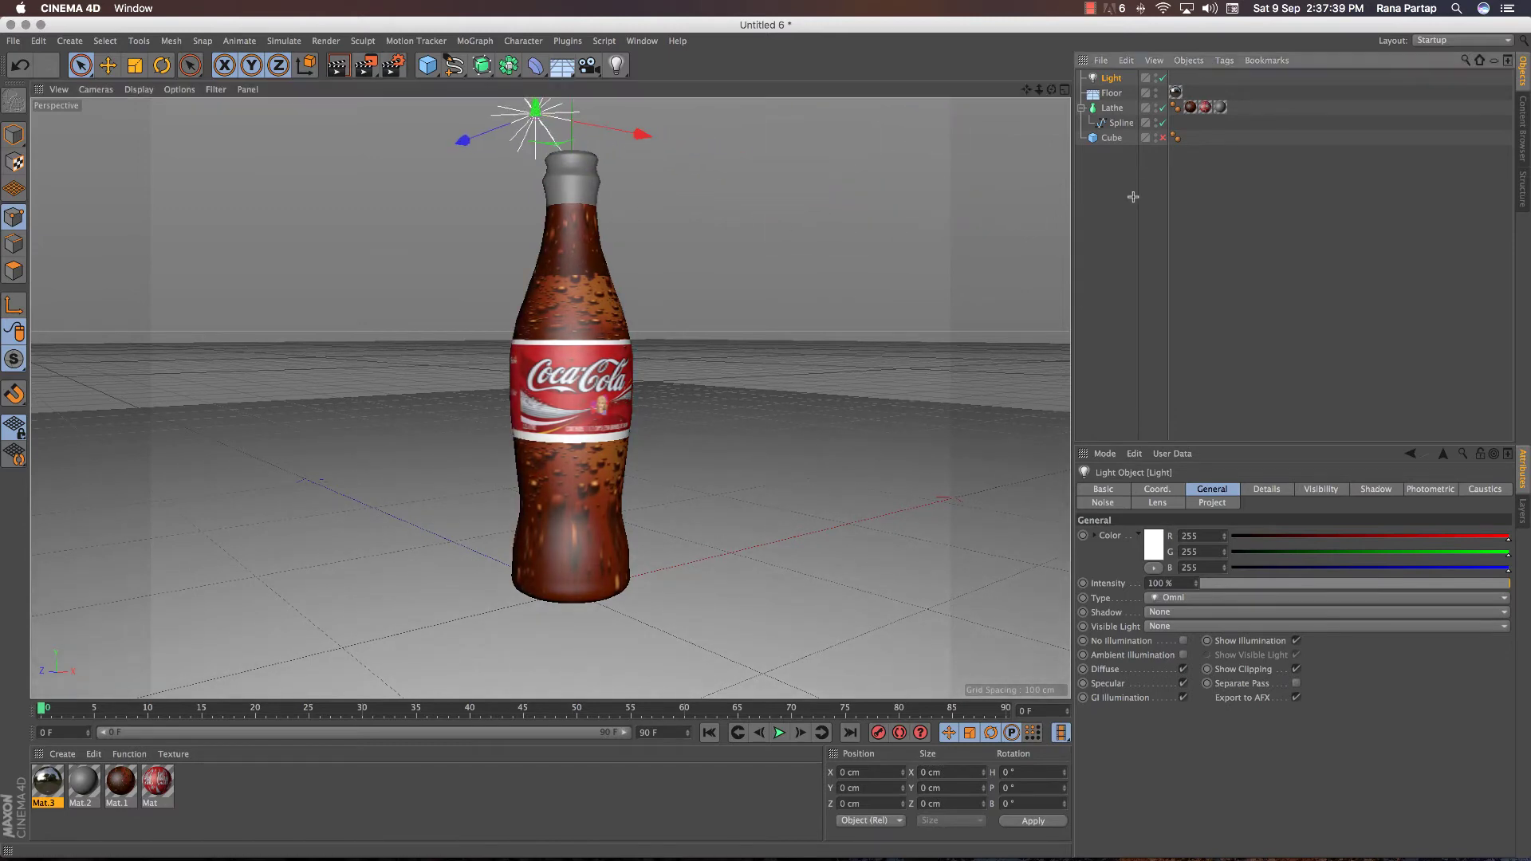
pyautogui.click(1108, 156)
pyautogui.click(1111, 108)
# Add a Cloner, nest the Lathe bottle inside it, and set P.Y to 0 cm
pyautogui.click(474, 40)
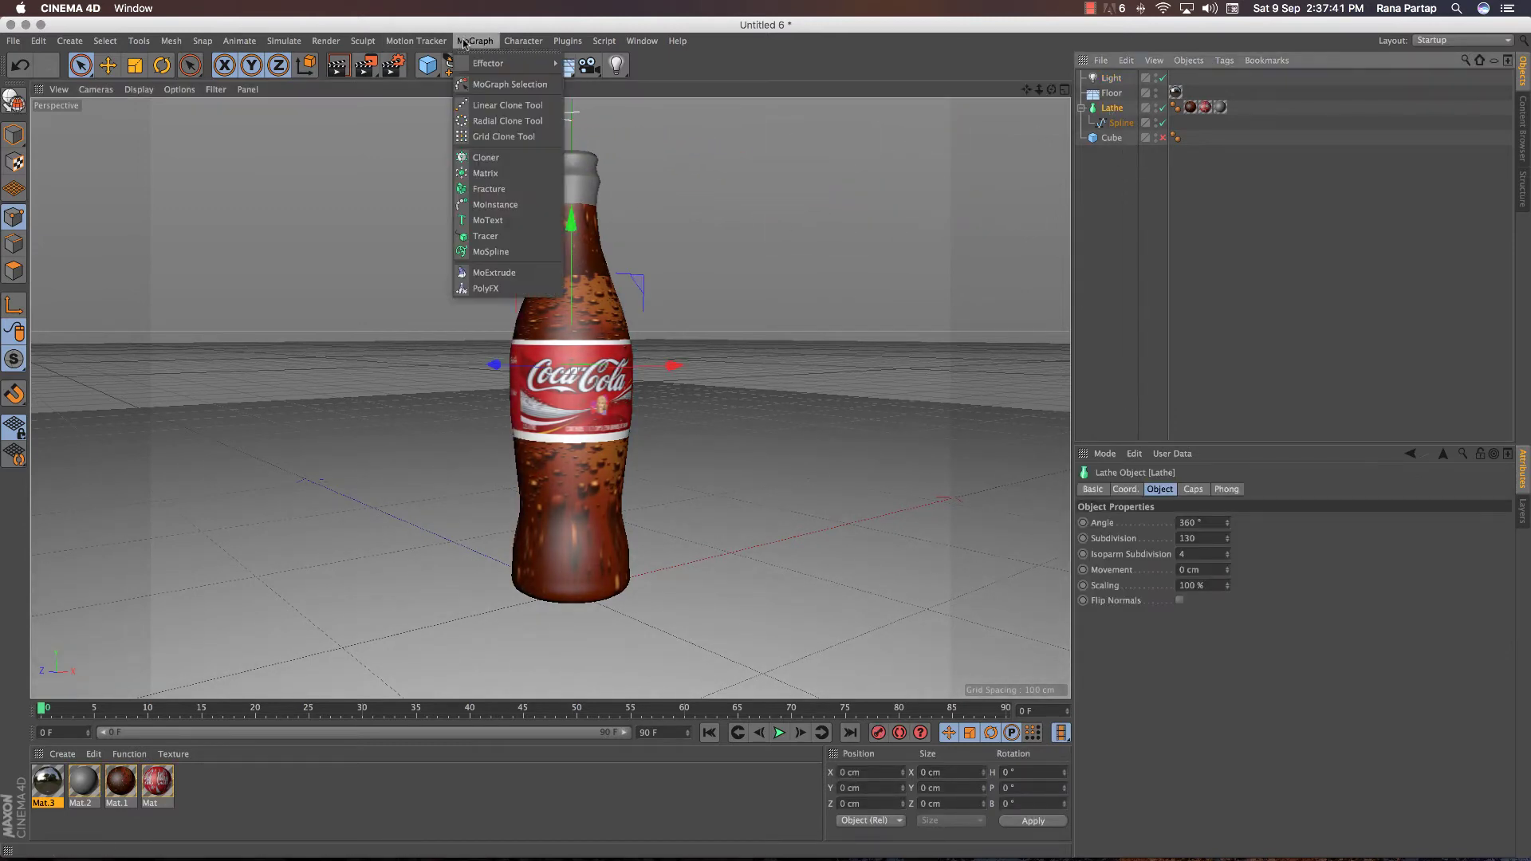
pyautogui.click(485, 157)
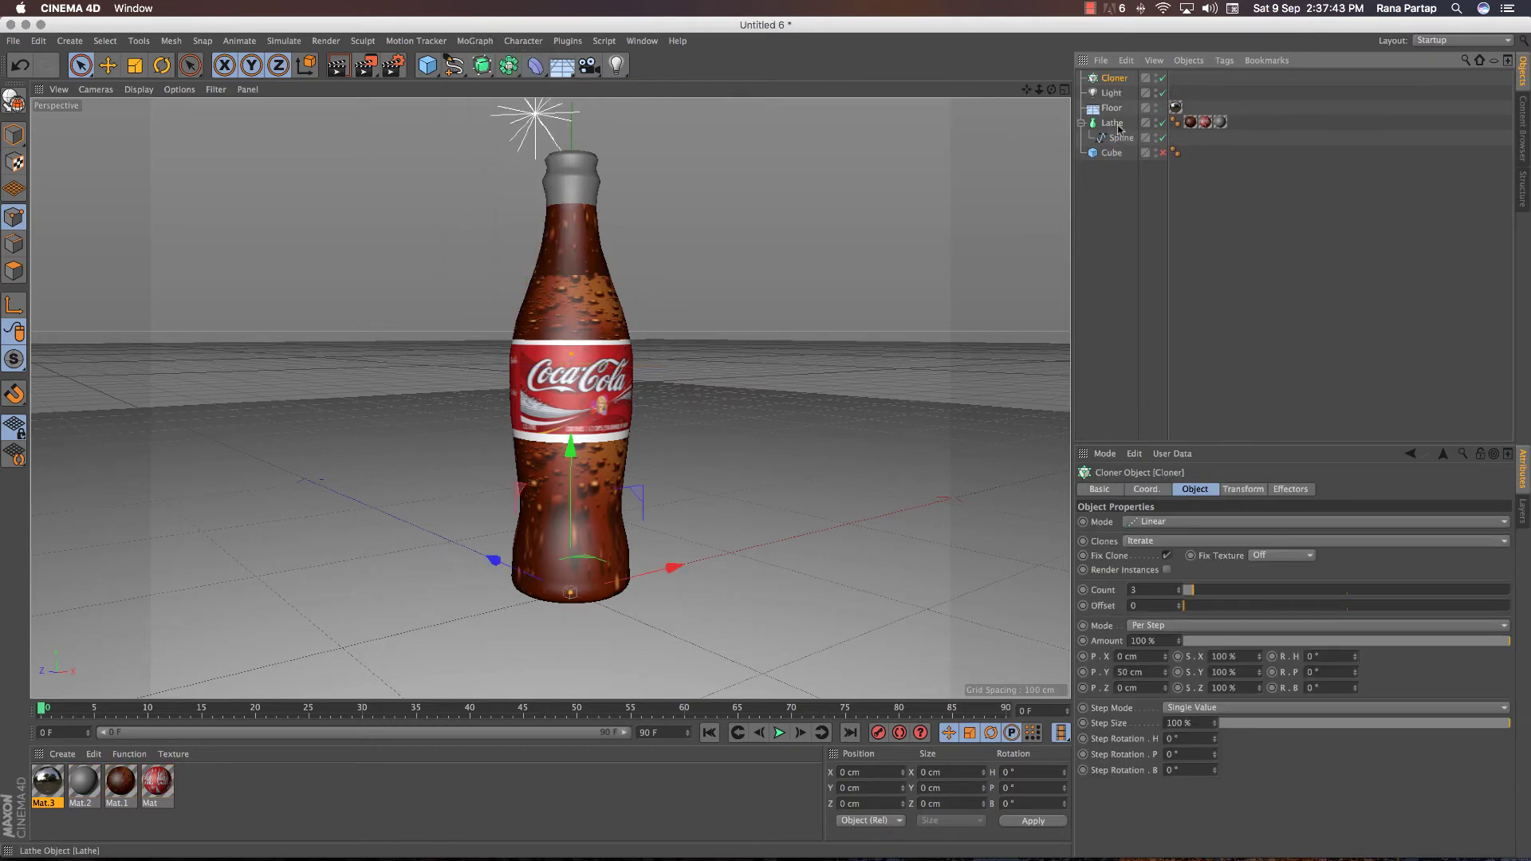
pyautogui.moveTo(1114, 102); pyautogui.dragTo(1113, 78)
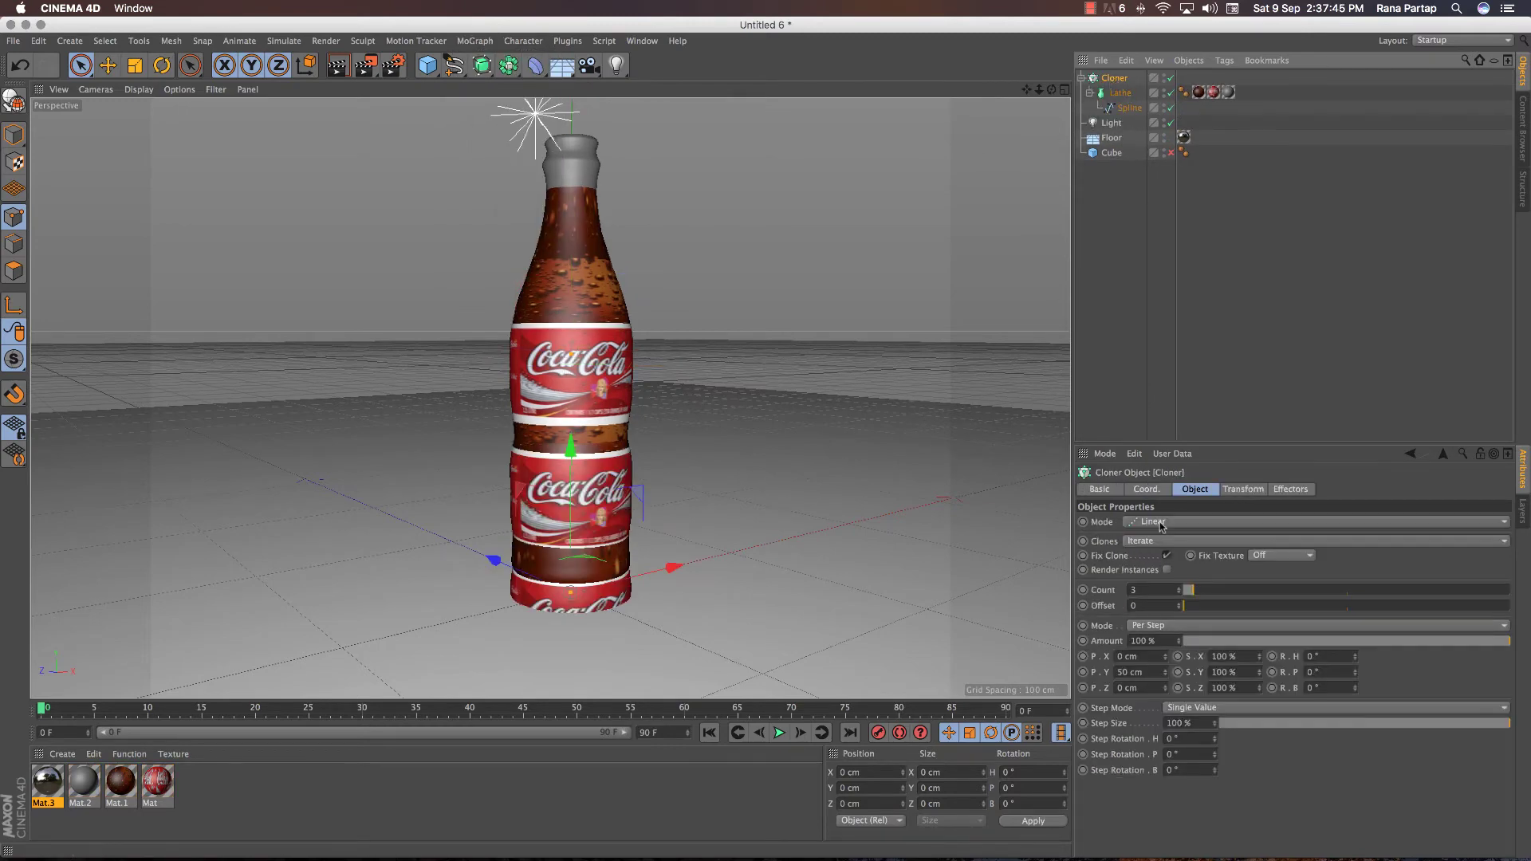
pyautogui.click(1136, 672)
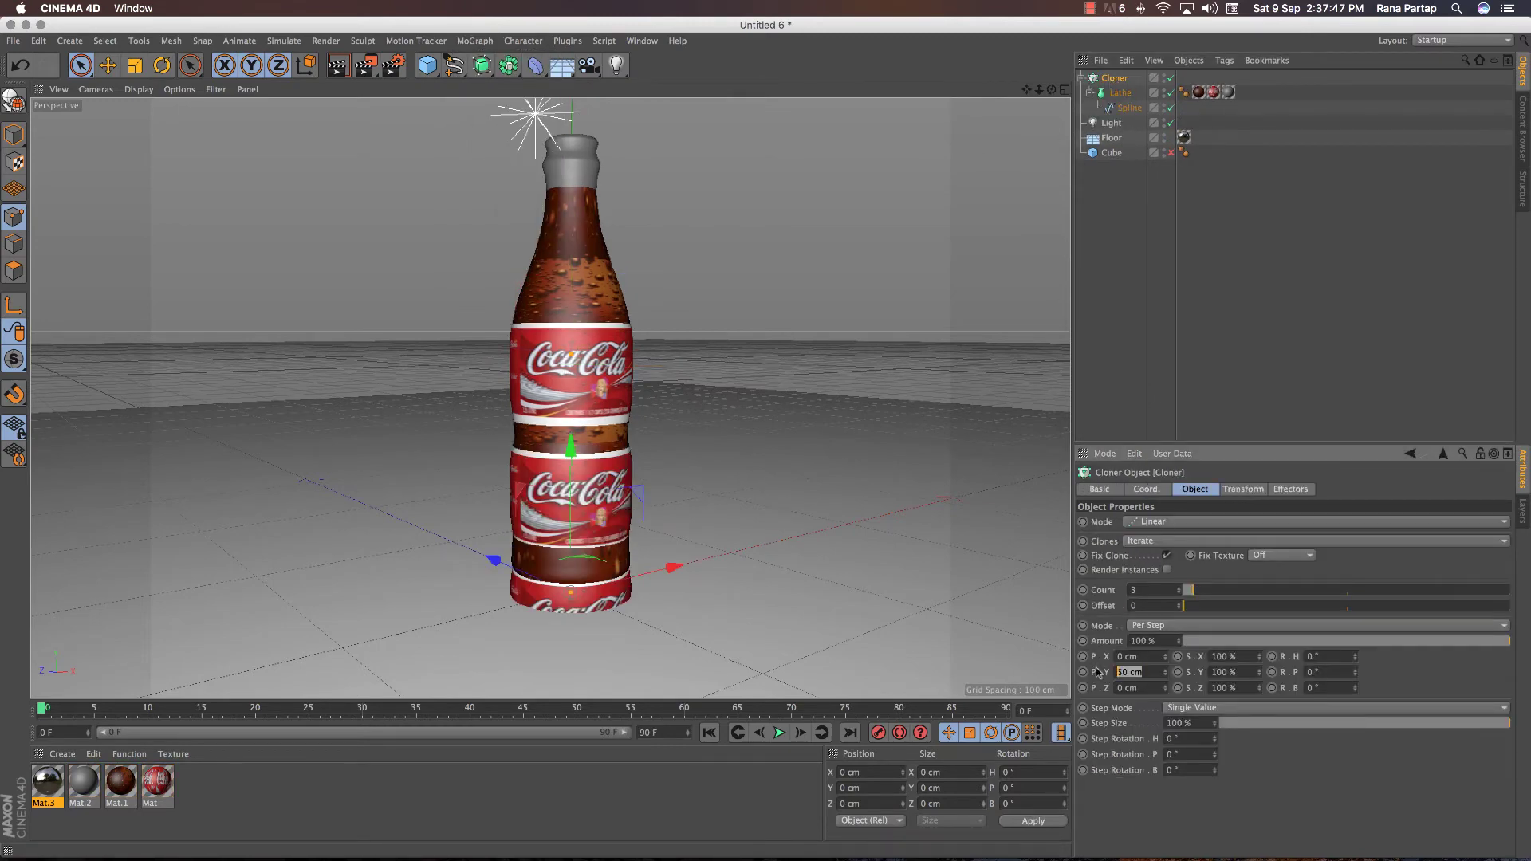
pyautogui.write('0')
pyautogui.press('Return')
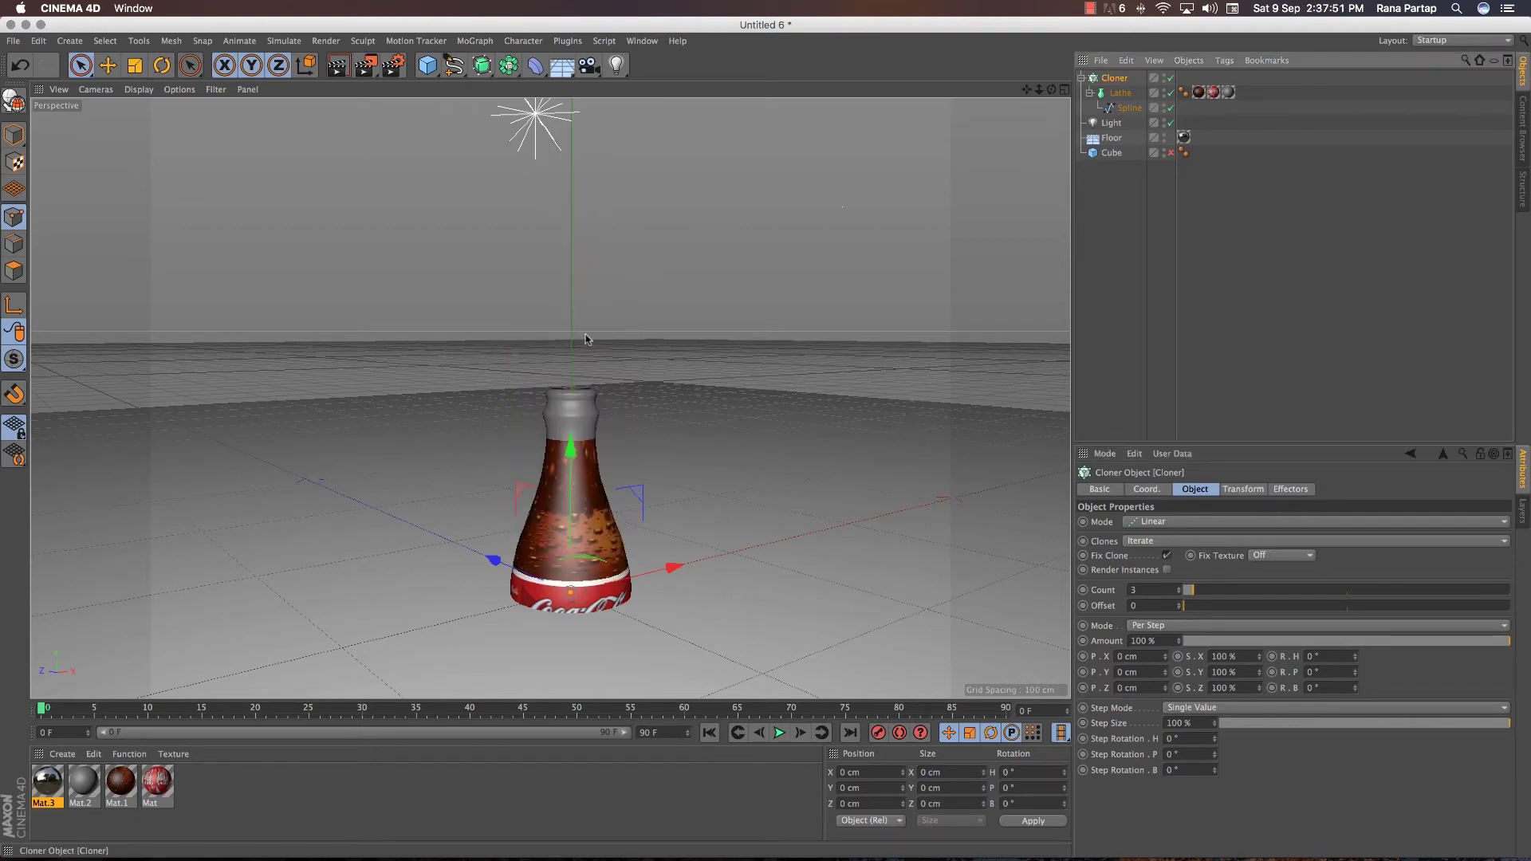
pyautogui.moveTo(565, 468); pyautogui.dragTo(602, 247)
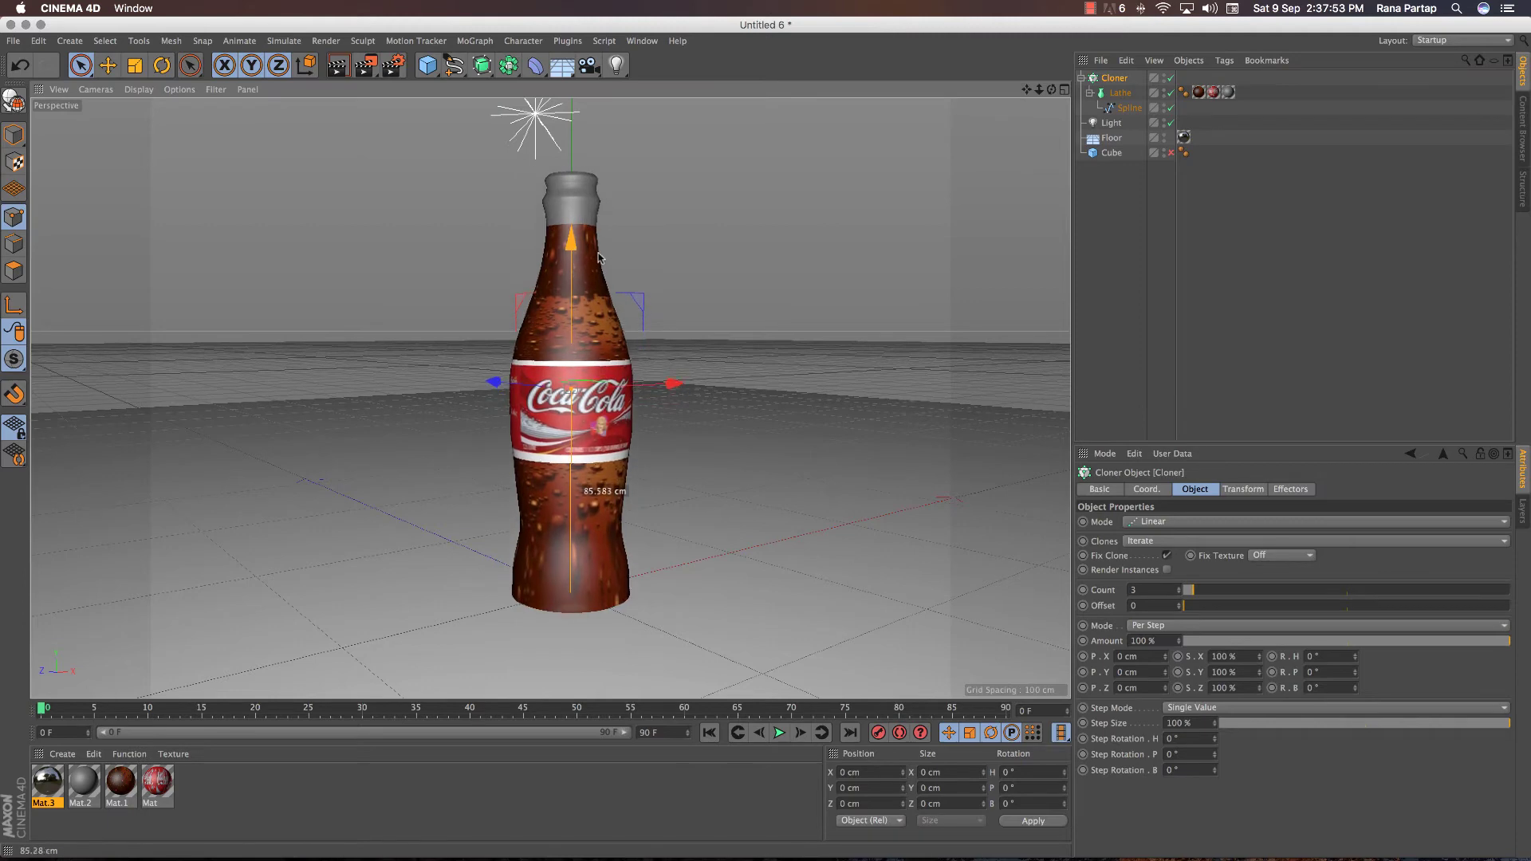
# Switch the Cloner to Radial mode with a 158 cm radius on the XZ plane
pyautogui.click(1181, 522)
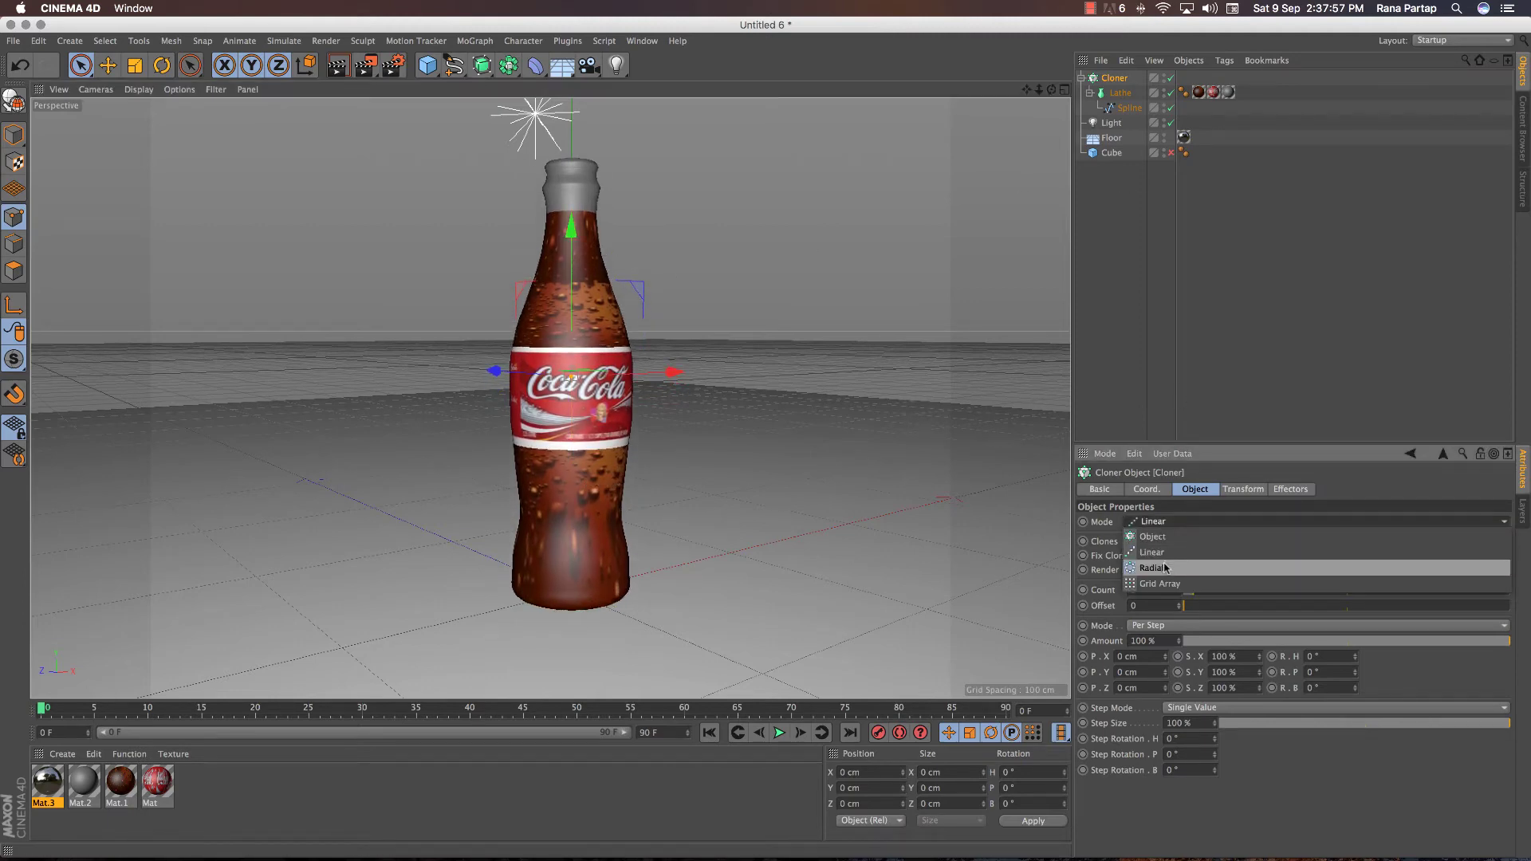
pyautogui.click(1165, 568)
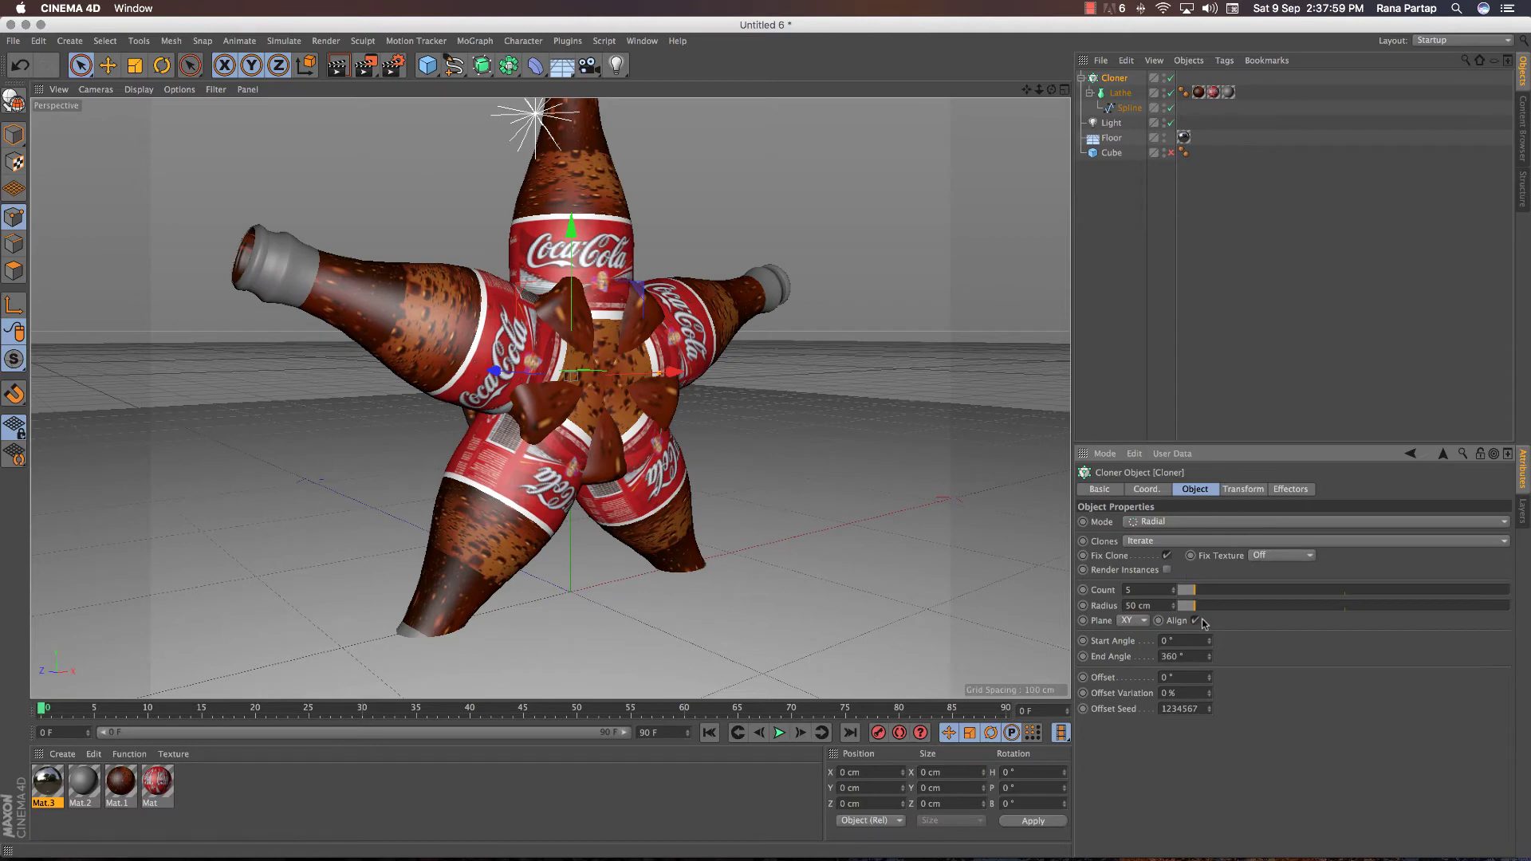
pyautogui.moveTo(1198, 609); pyautogui.dragTo(1232, 609)
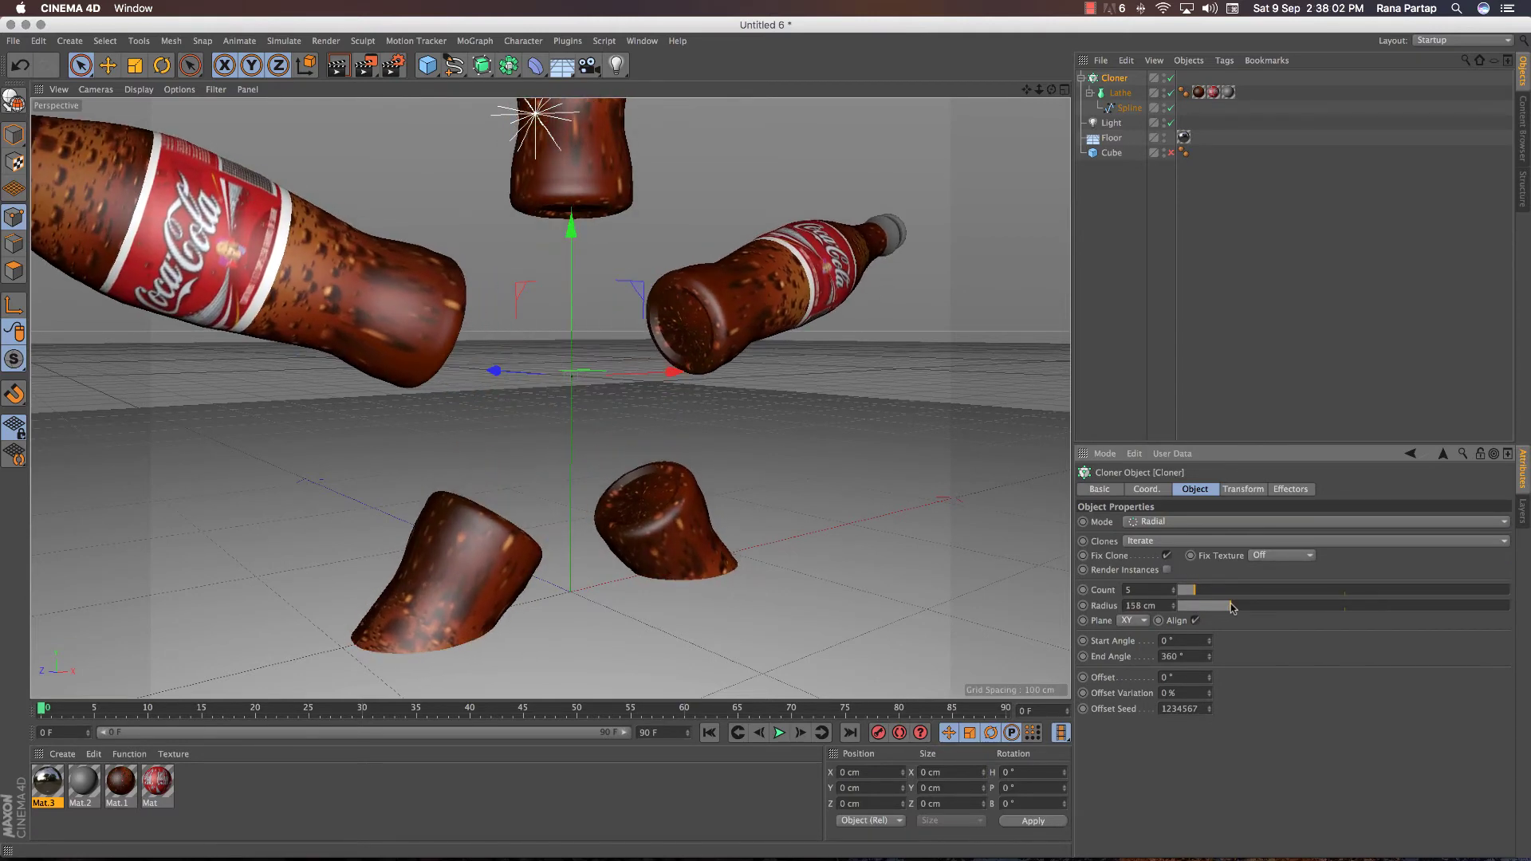
pyautogui.click(1146, 622)
pyautogui.click(1135, 664)
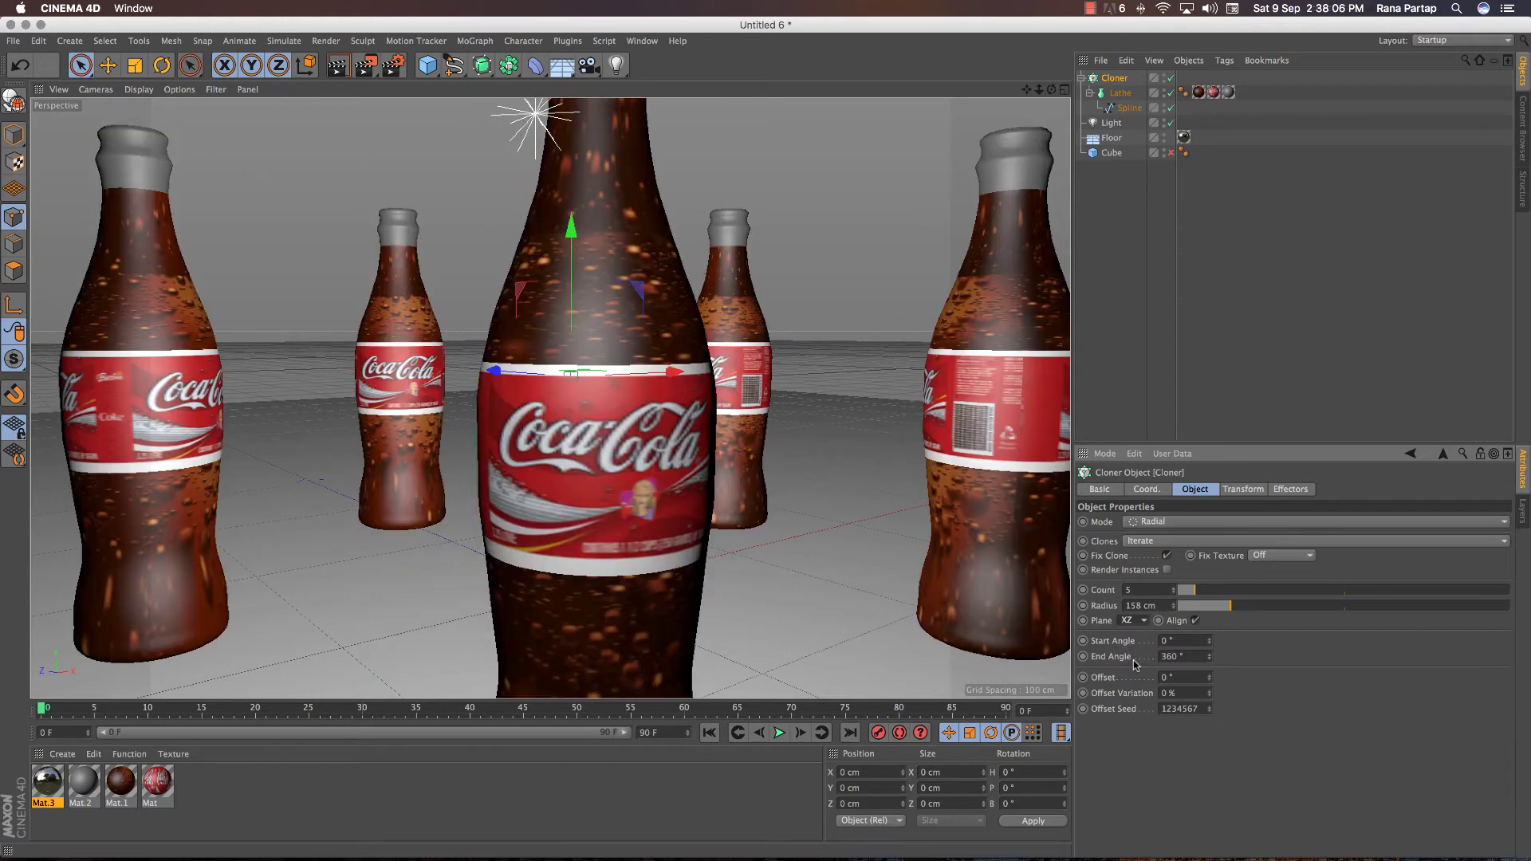
# Frame the ring, render a preview, then raise the Count to 17 and render again
pyautogui.scroll(-3, 550, 399)
pyautogui.moveTo(1026, 89); pyautogui.dragTo(996, 103)
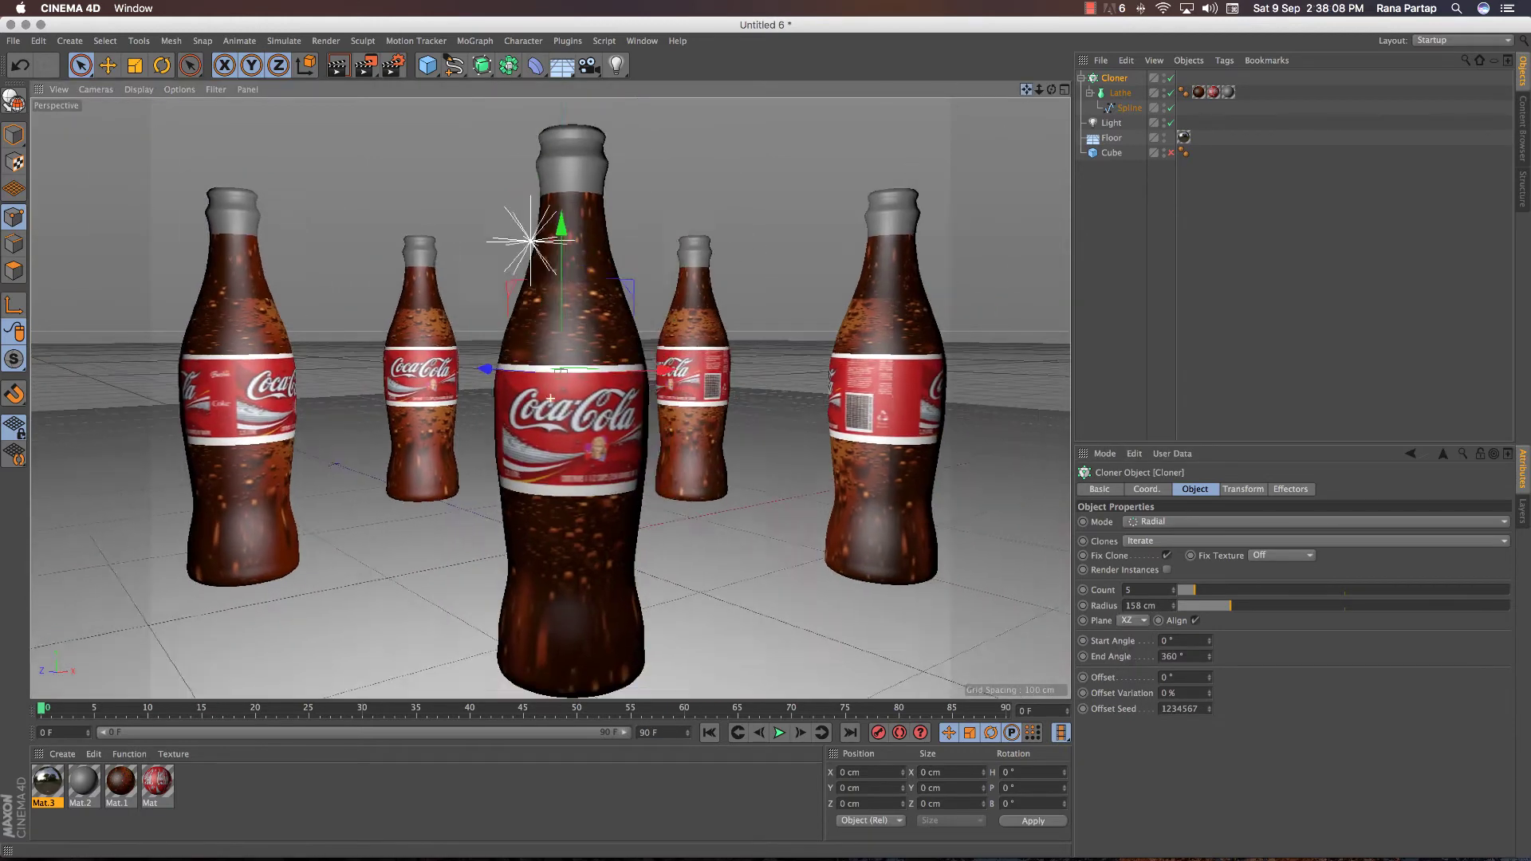
pyautogui.moveTo(550, 397); pyautogui.dragTo(550, 396, button='middle')
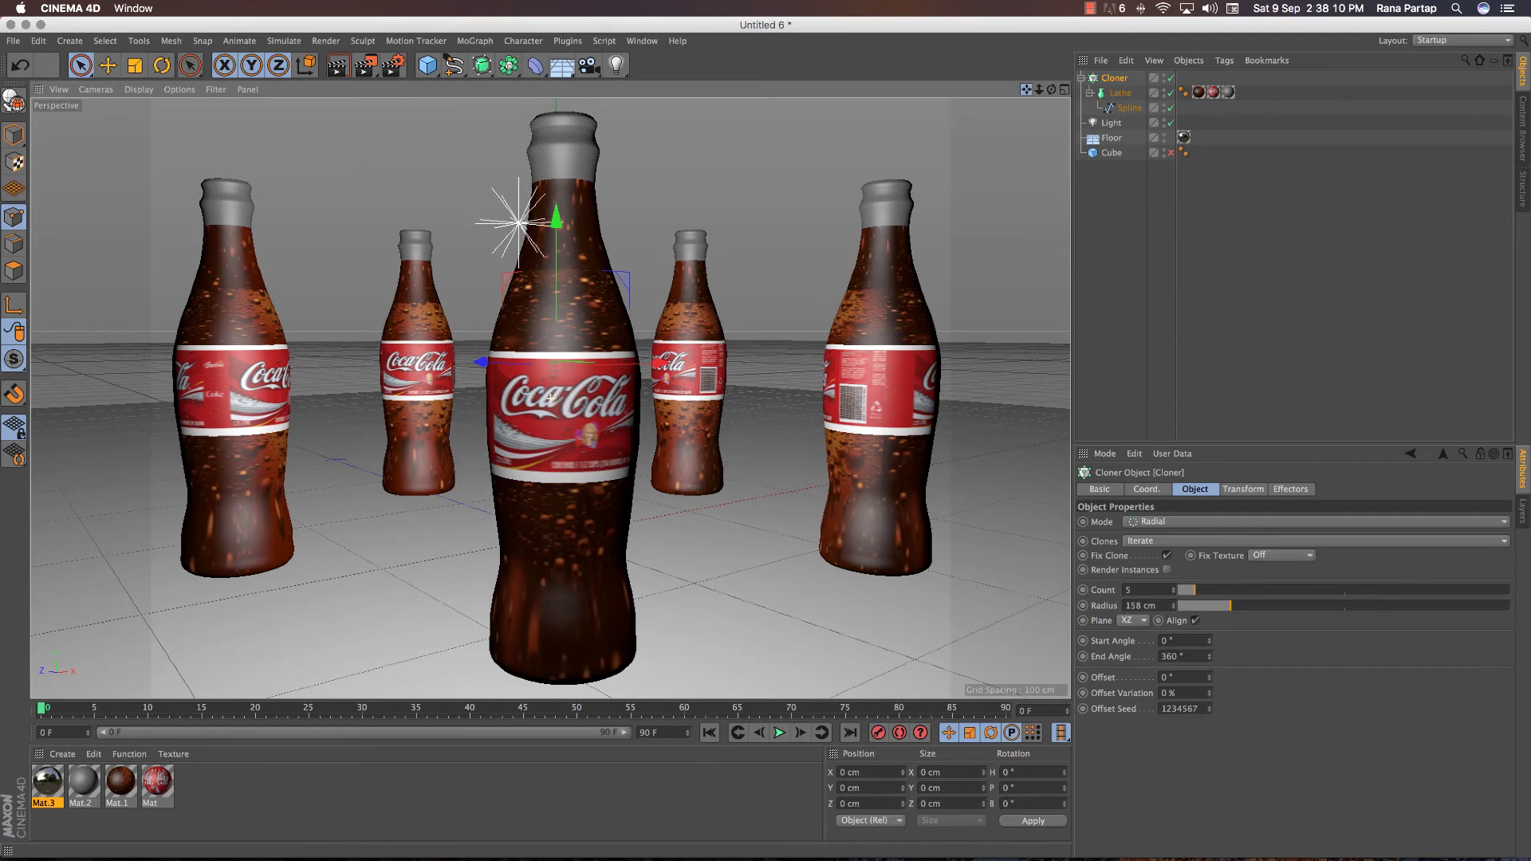
pyautogui.hotkey('ctrl', 'r')
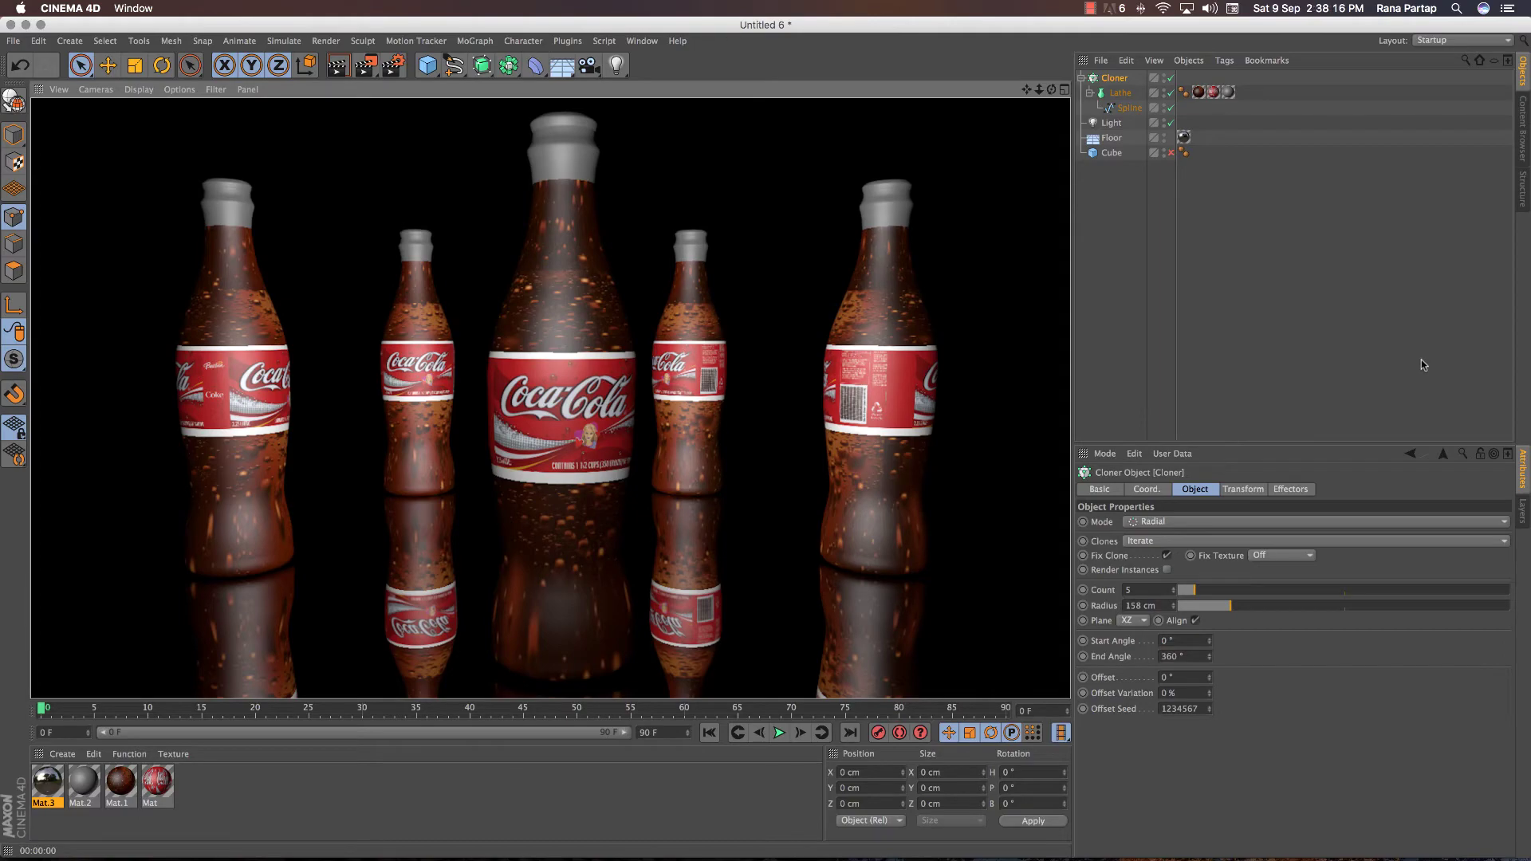
pyautogui.click(1204, 591)
pyautogui.moveTo(1204, 591)
pyautogui.mouseDown()
pyautogui.moveTo(1258, 592)
pyautogui.moveTo(1234, 592)
pyautogui.mouseUp()
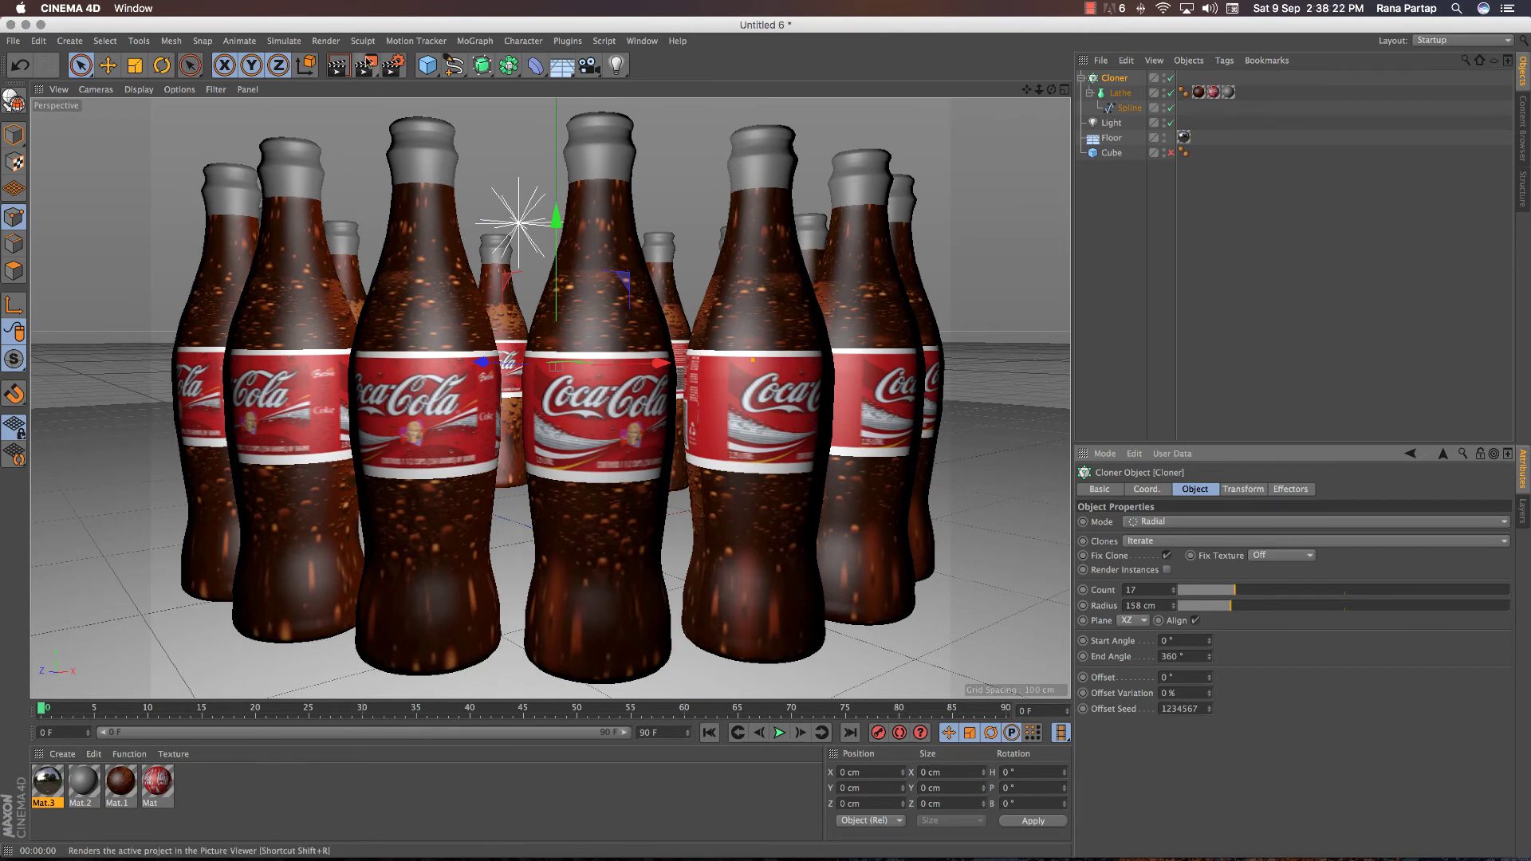
pyautogui.hotkey('ctrl', 'r')
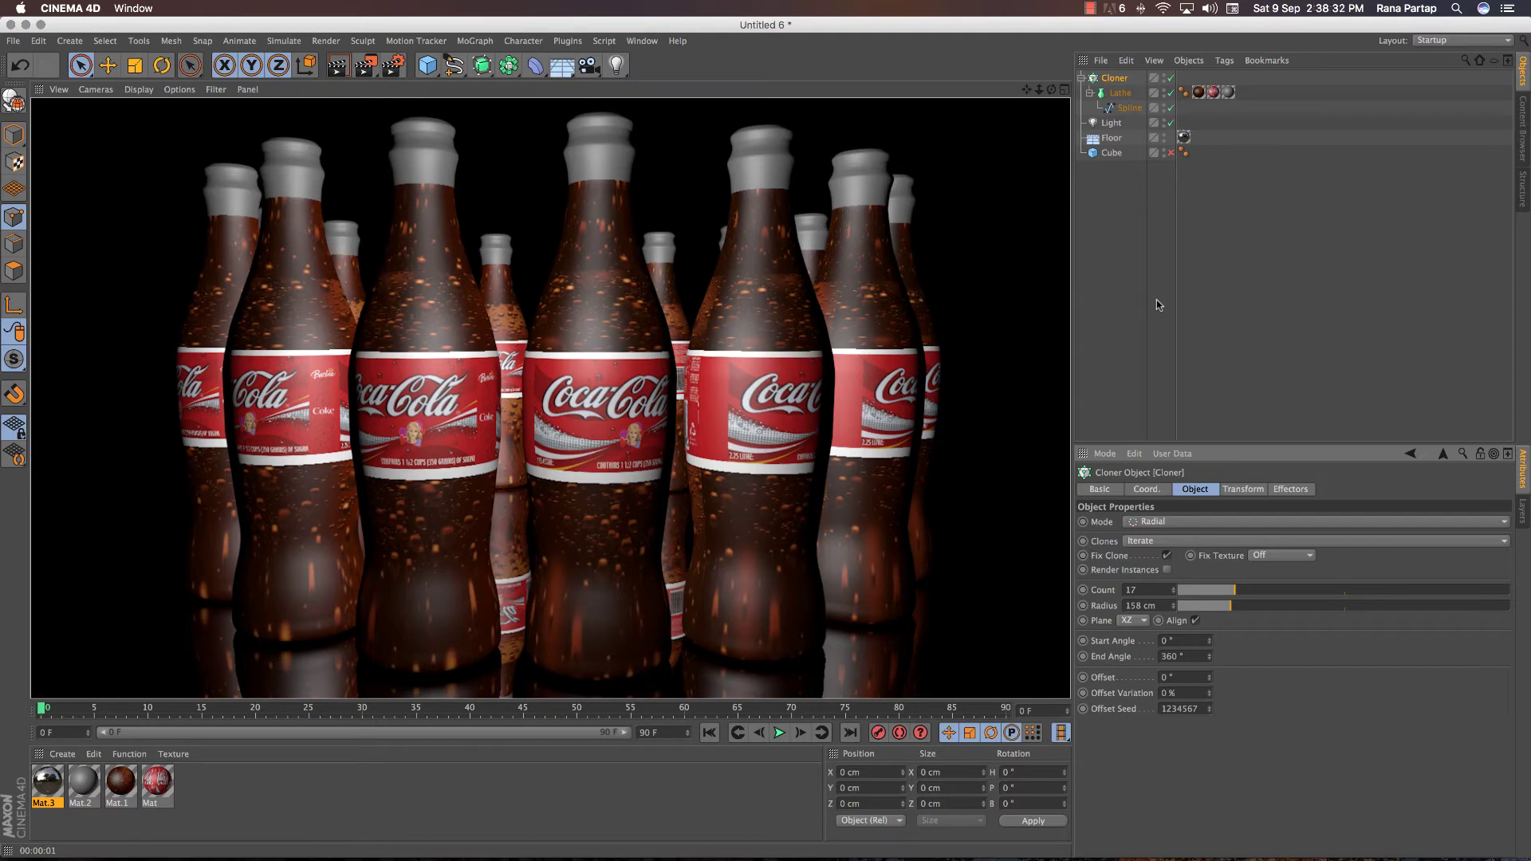
# Create a new material with a near-black colour
pyautogui.doubleClick(200, 774)
pyautogui.doubleClick(48, 783)
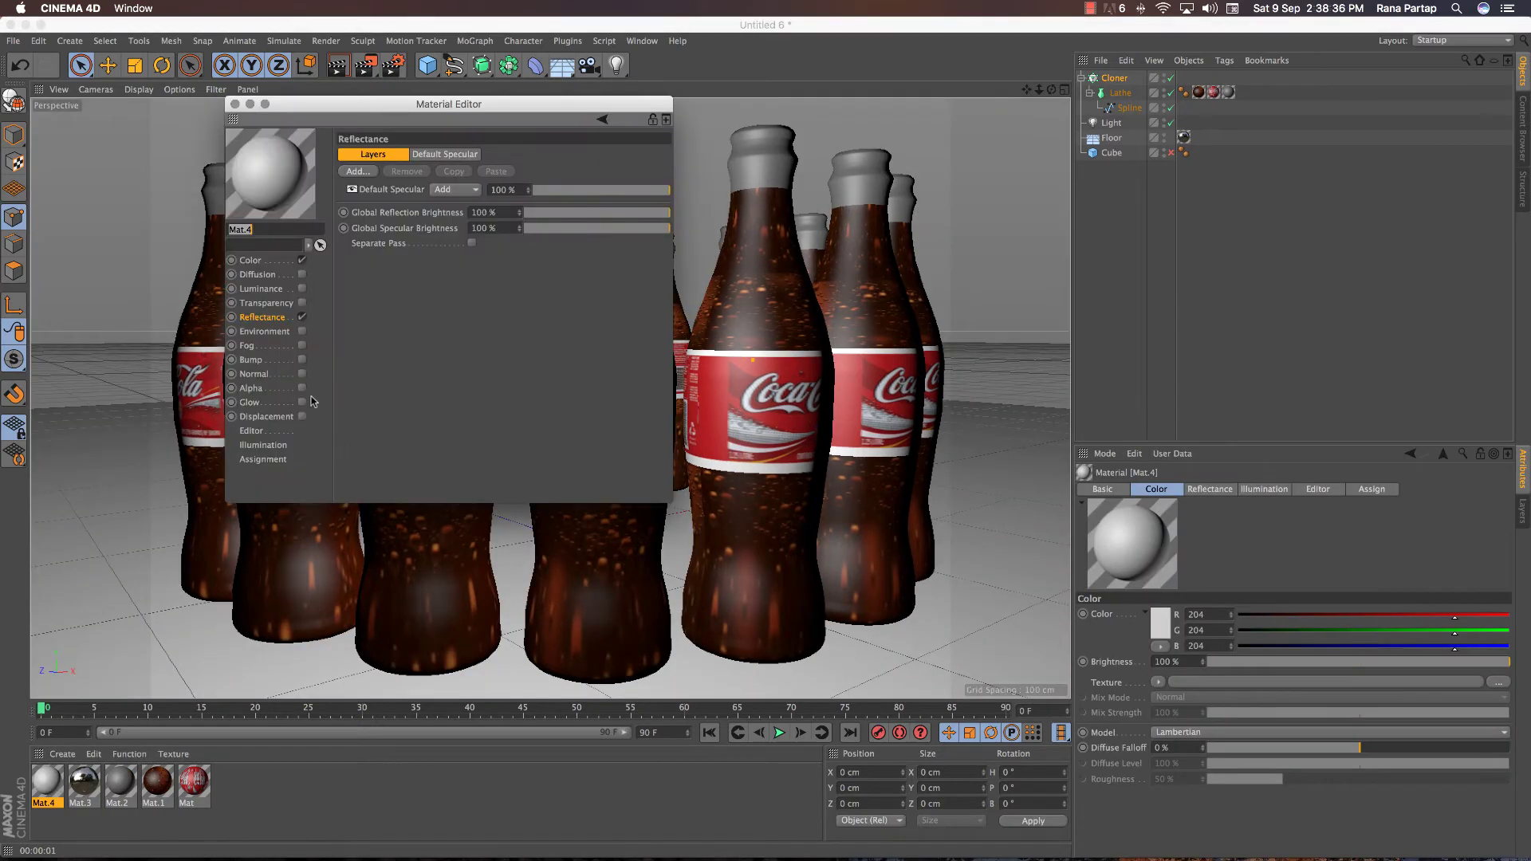
pyautogui.click(250, 260)
pyautogui.click(421, 164)
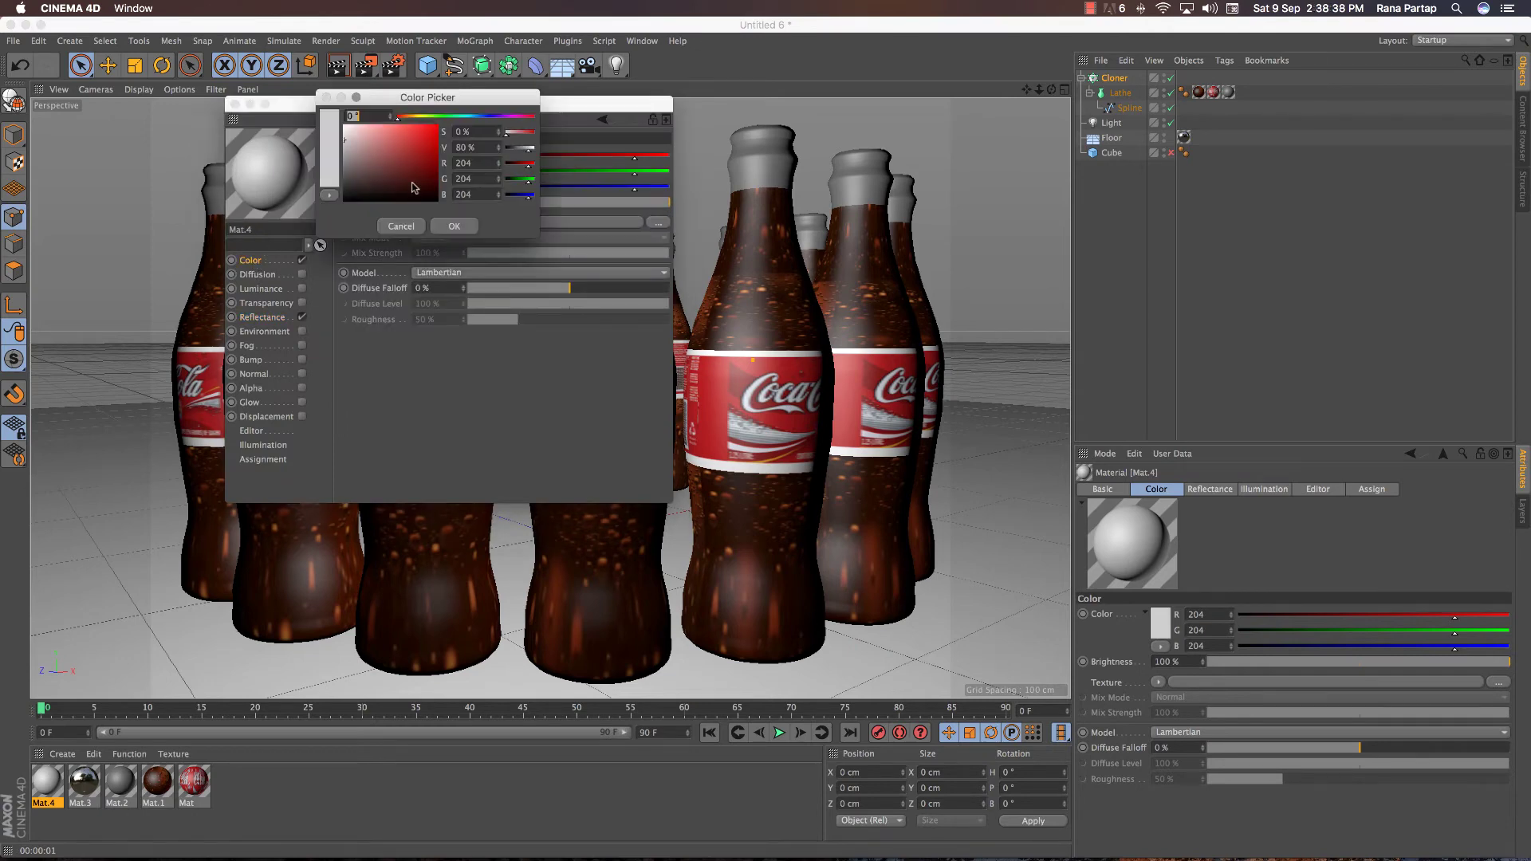
pyautogui.click(350, 213)
pyautogui.click(454, 227)
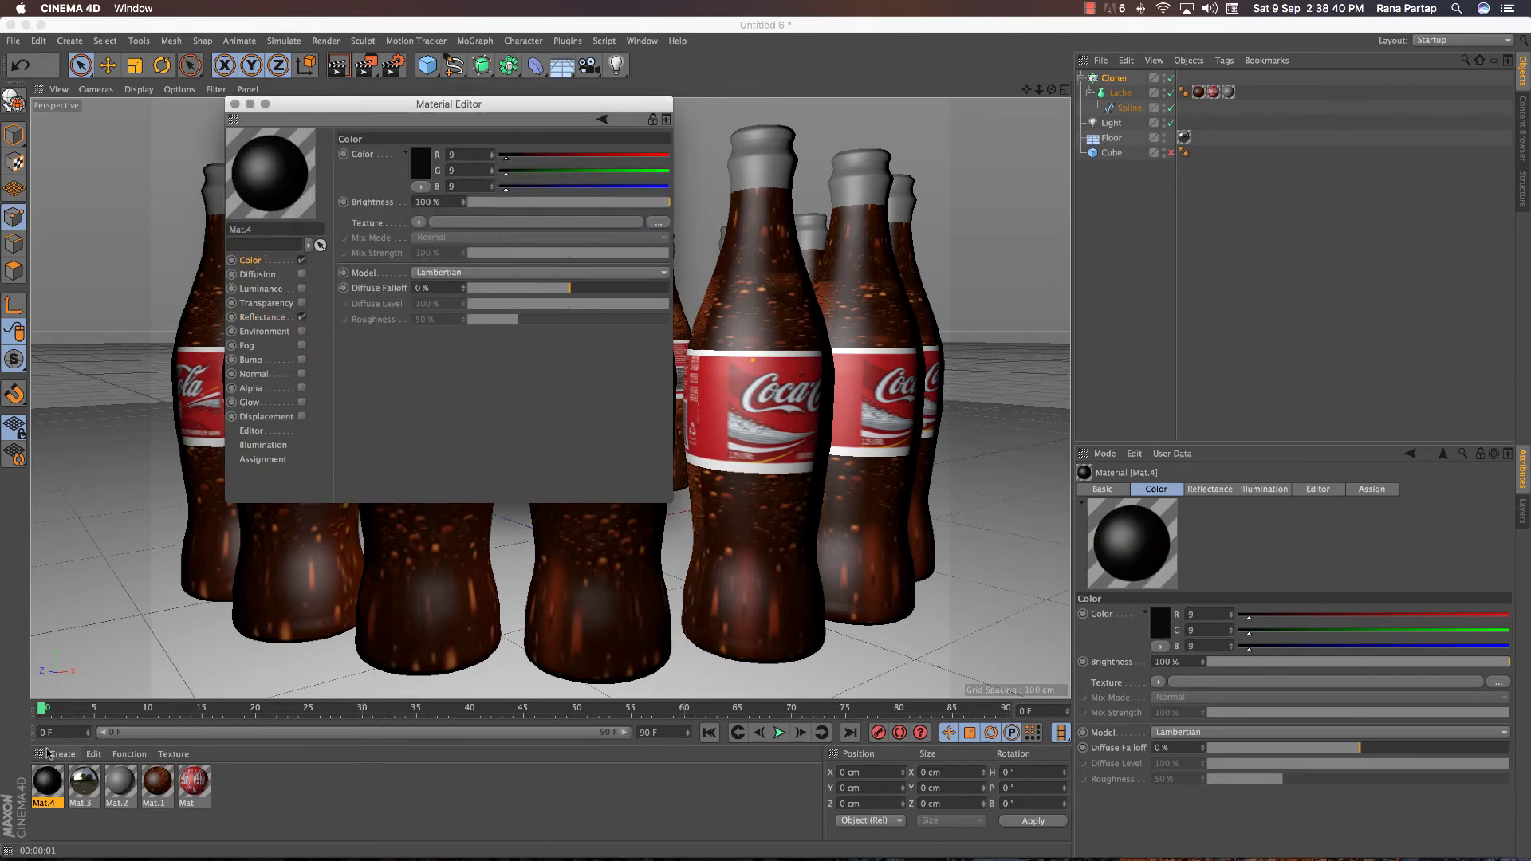
pyautogui.click(234, 105)
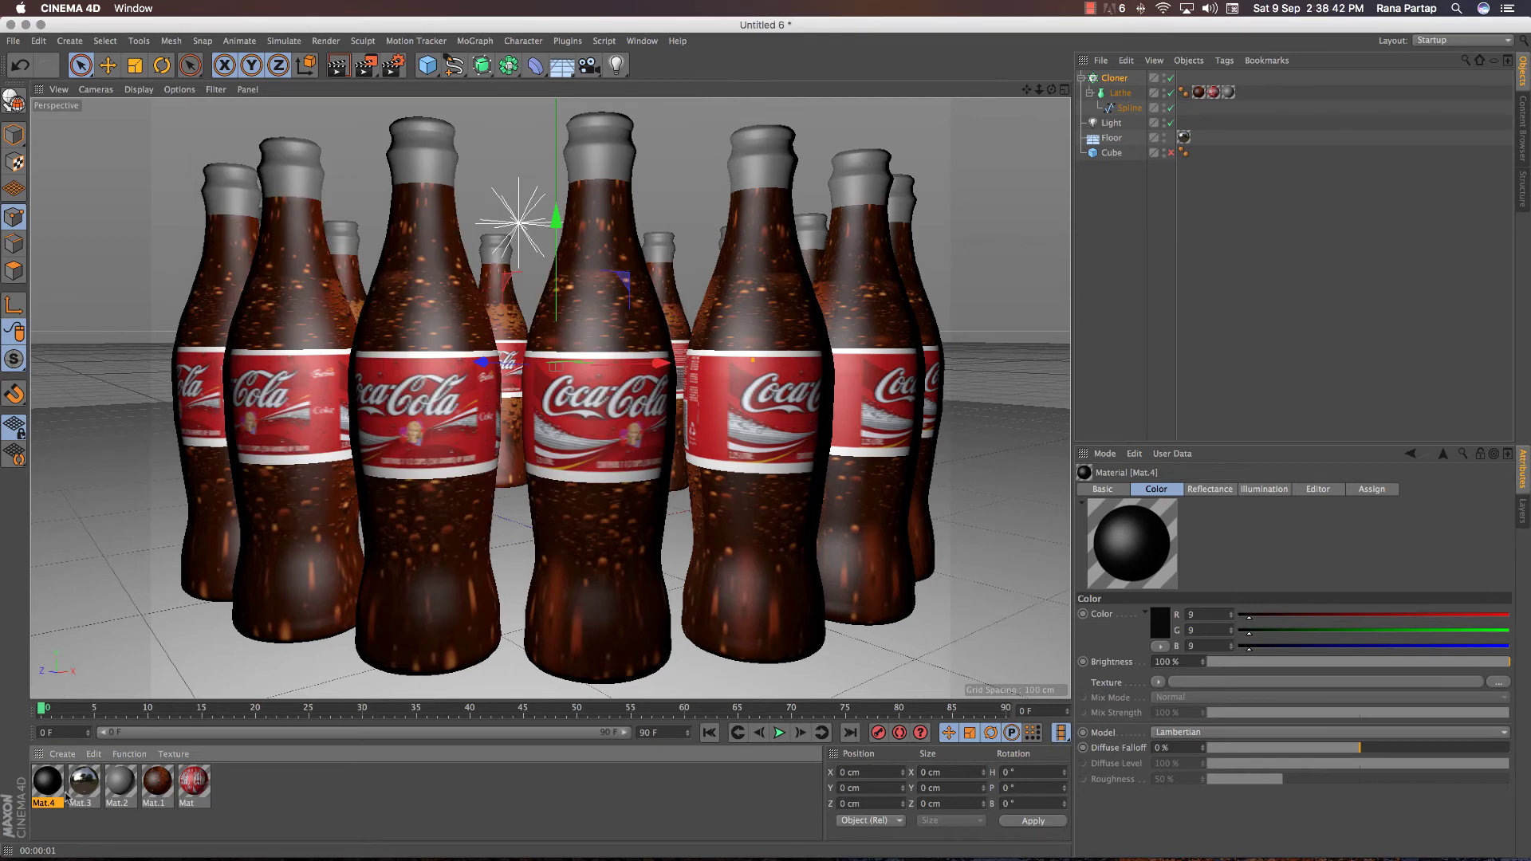
# Apply the black material to the bottles, turn Tile off and set Offset U to about -96%
pyautogui.moveTo(1220, 97); pyautogui.dragTo(1227, 94)
pyautogui.moveTo(66, 780); pyautogui.dragTo(1126, 95)
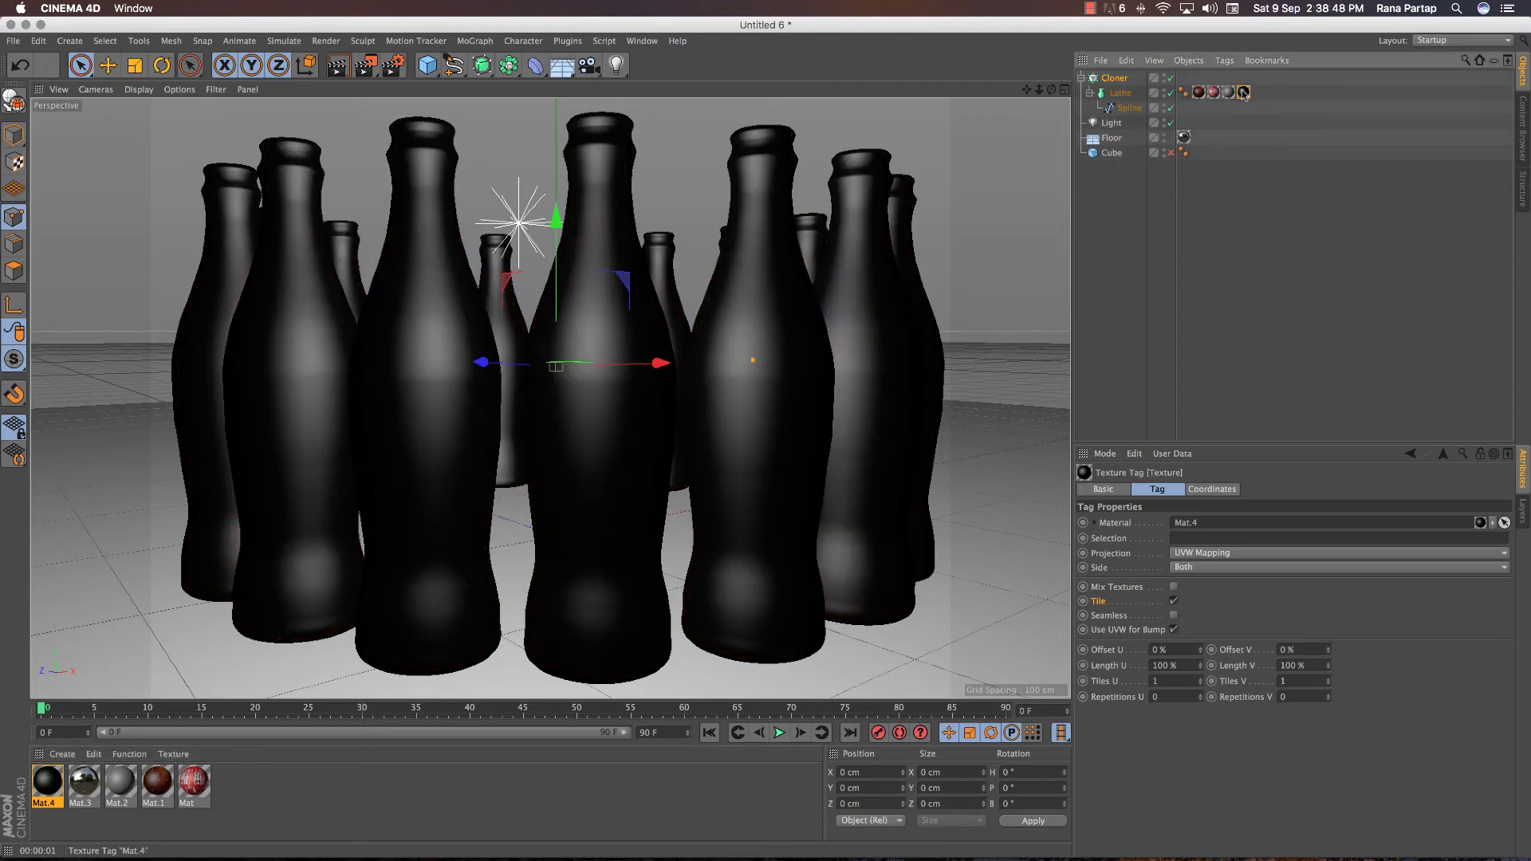
pyautogui.click(1174, 602)
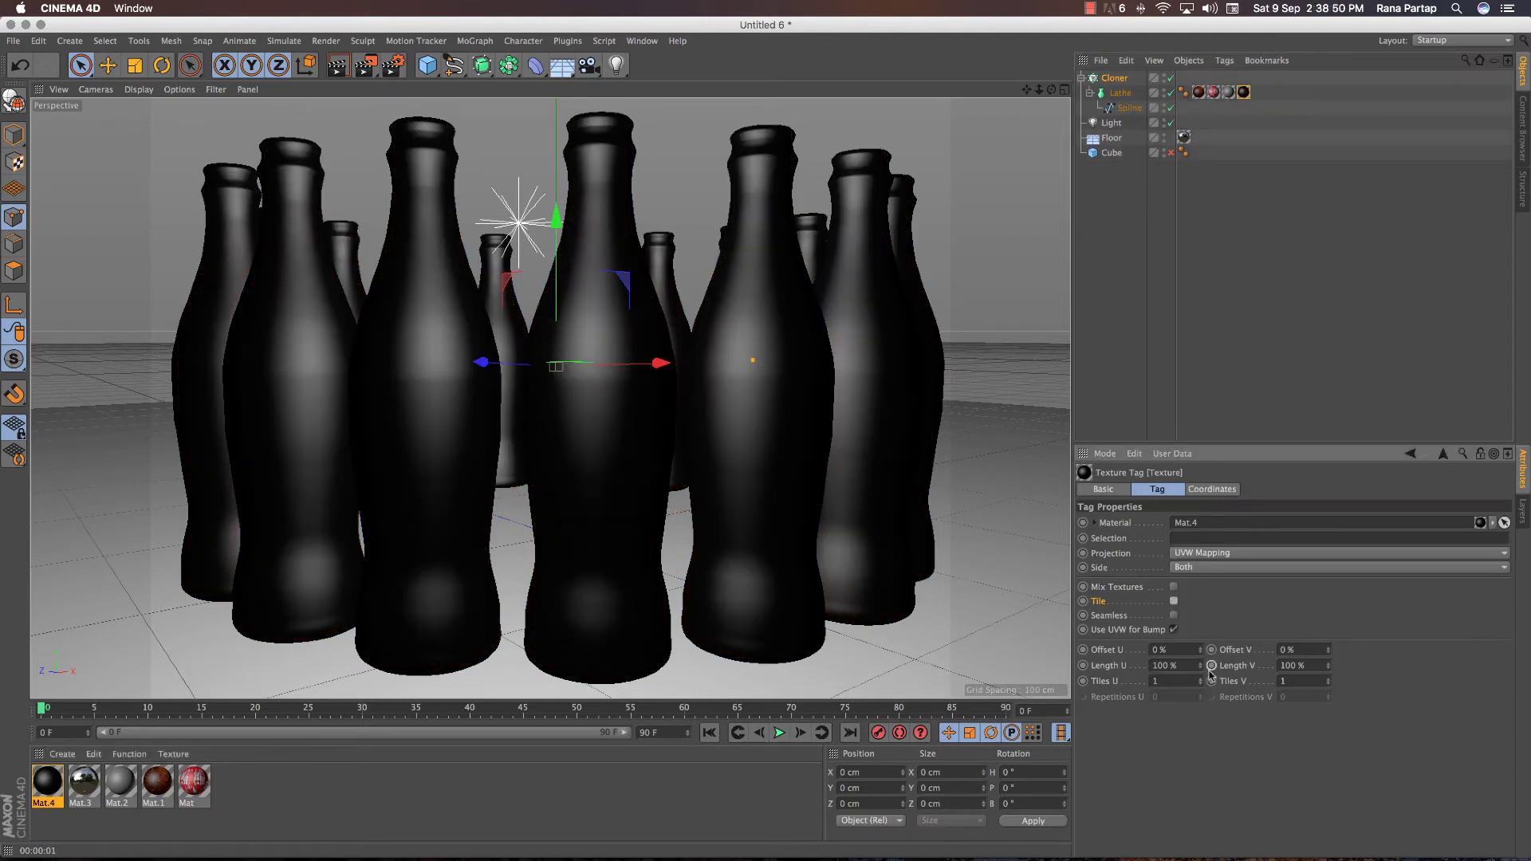
pyautogui.moveTo(1201, 651); pyautogui.dragTo(1201, 745)
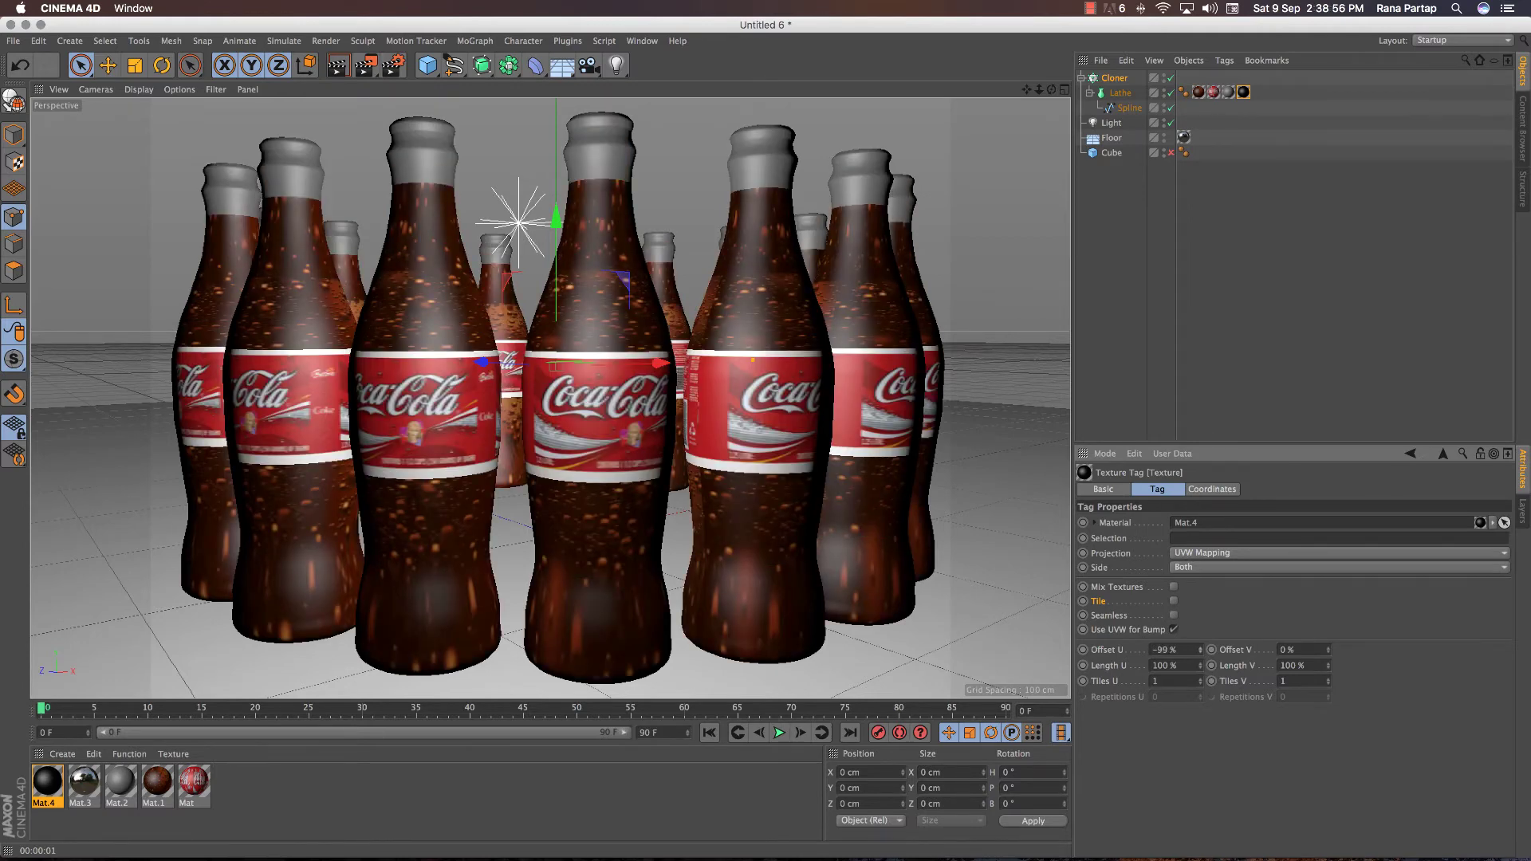
pyautogui.moveTo(1200, 650); pyautogui.dragTo(1200, 647)
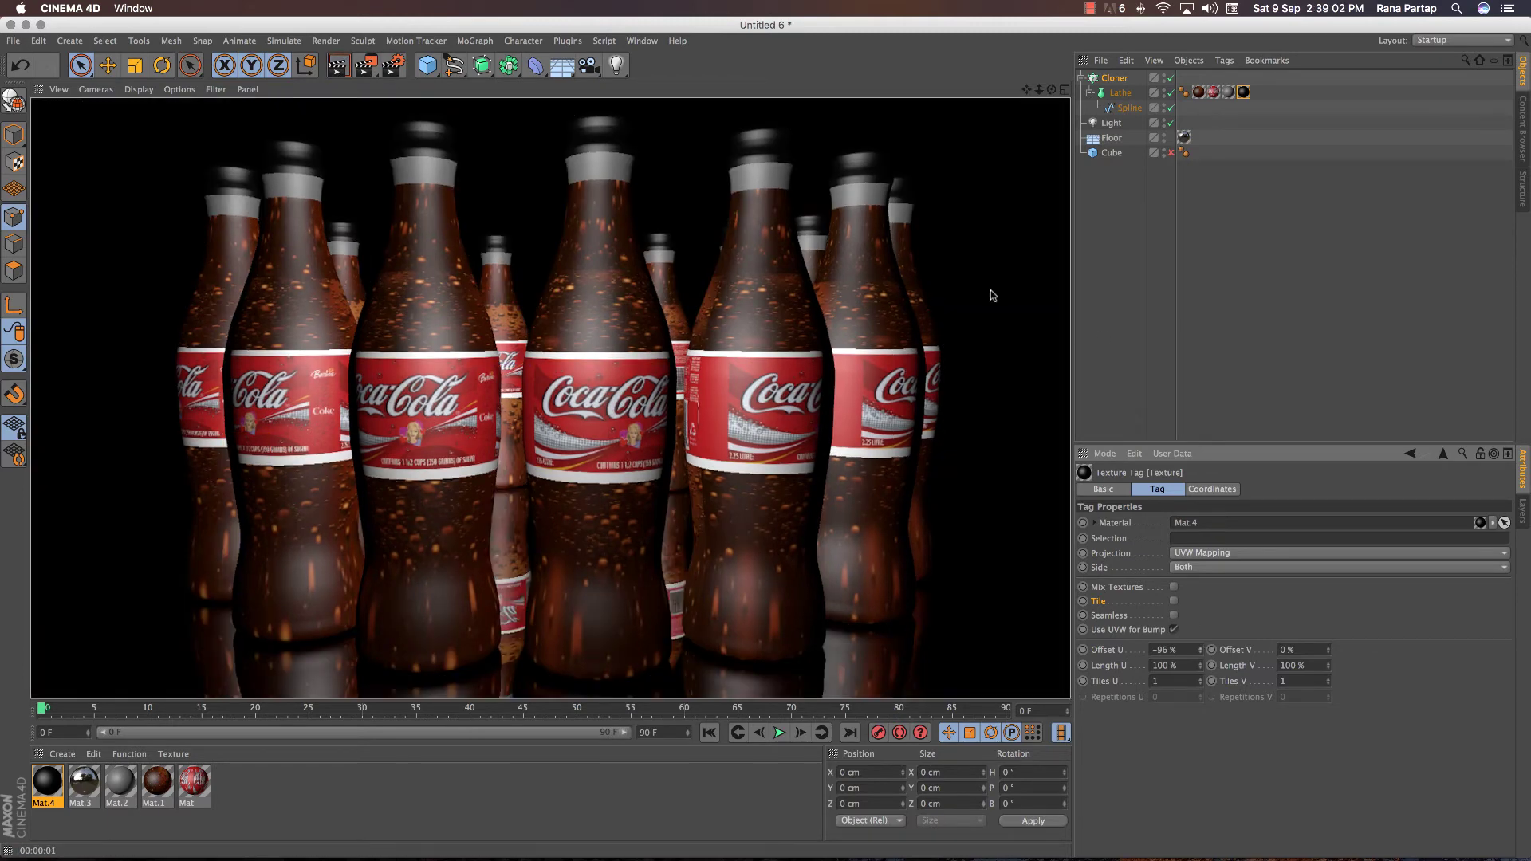
# Add a new light, raise it high above the bottle ring, and render a preview
pyautogui.middleClick(687, 176)
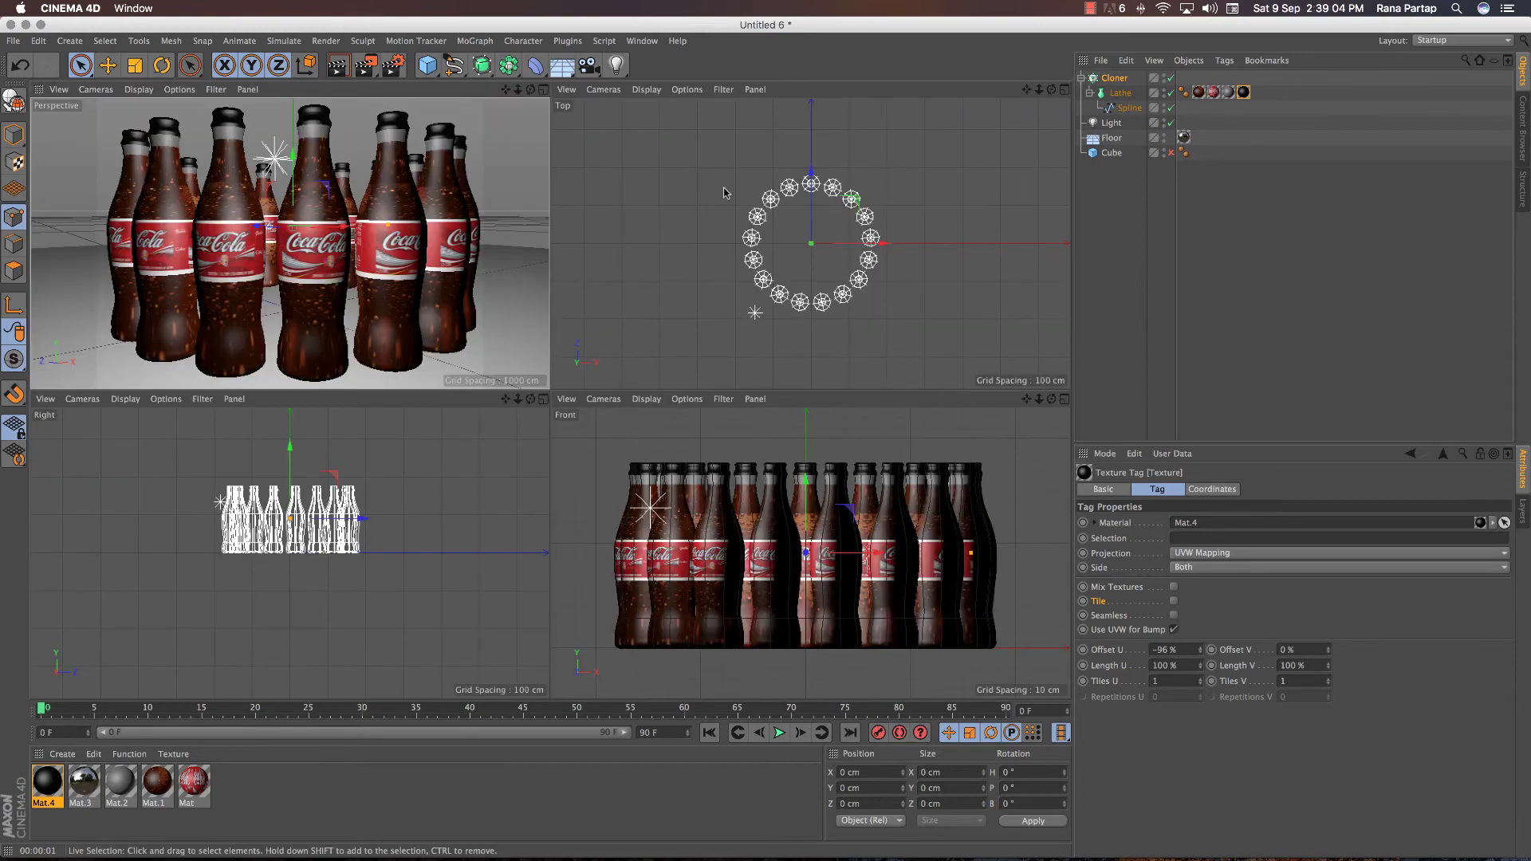
pyautogui.middleClick(376, 195)
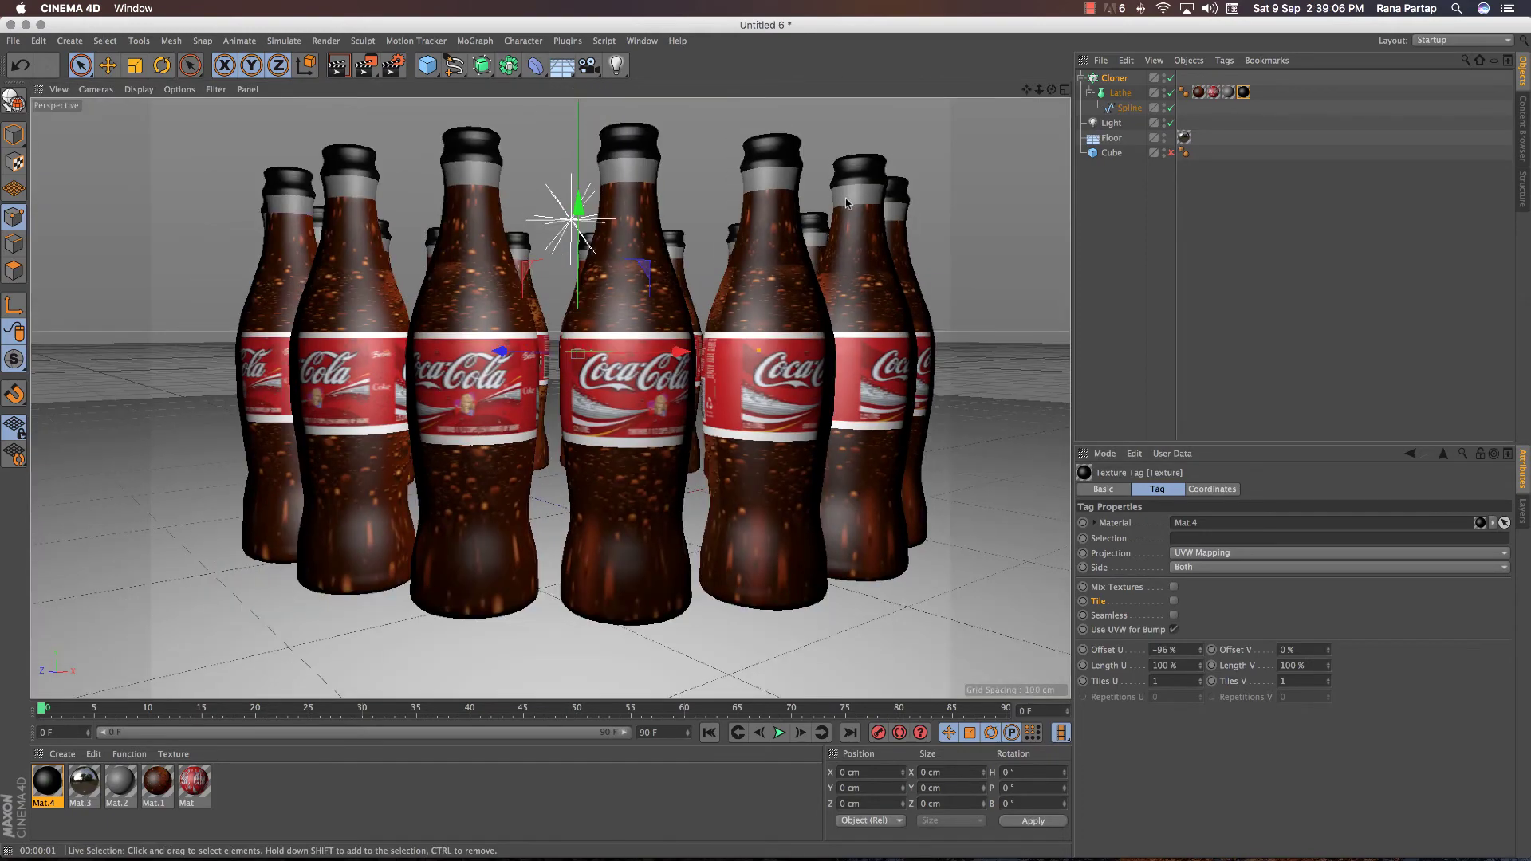
pyautogui.moveTo(1039, 89)
pyautogui.mouseDown()
pyautogui.moveTo(1005, 119)
pyautogui.moveTo(1060, 112)
pyautogui.moveTo(997, 91)
pyautogui.mouseUp()
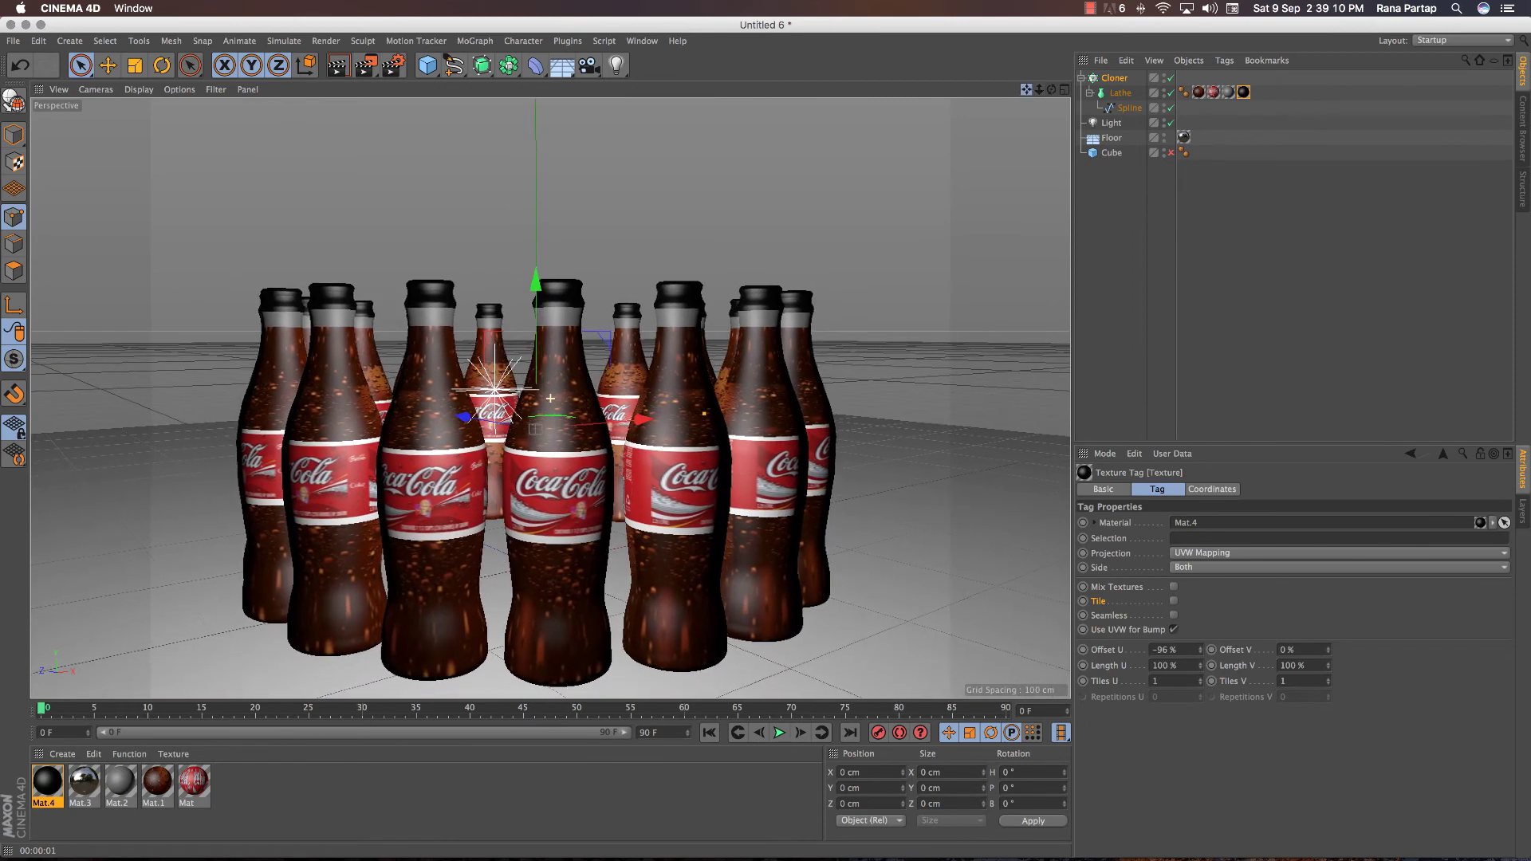
pyautogui.moveTo(616, 64); pyautogui.dragTo(638, 82)
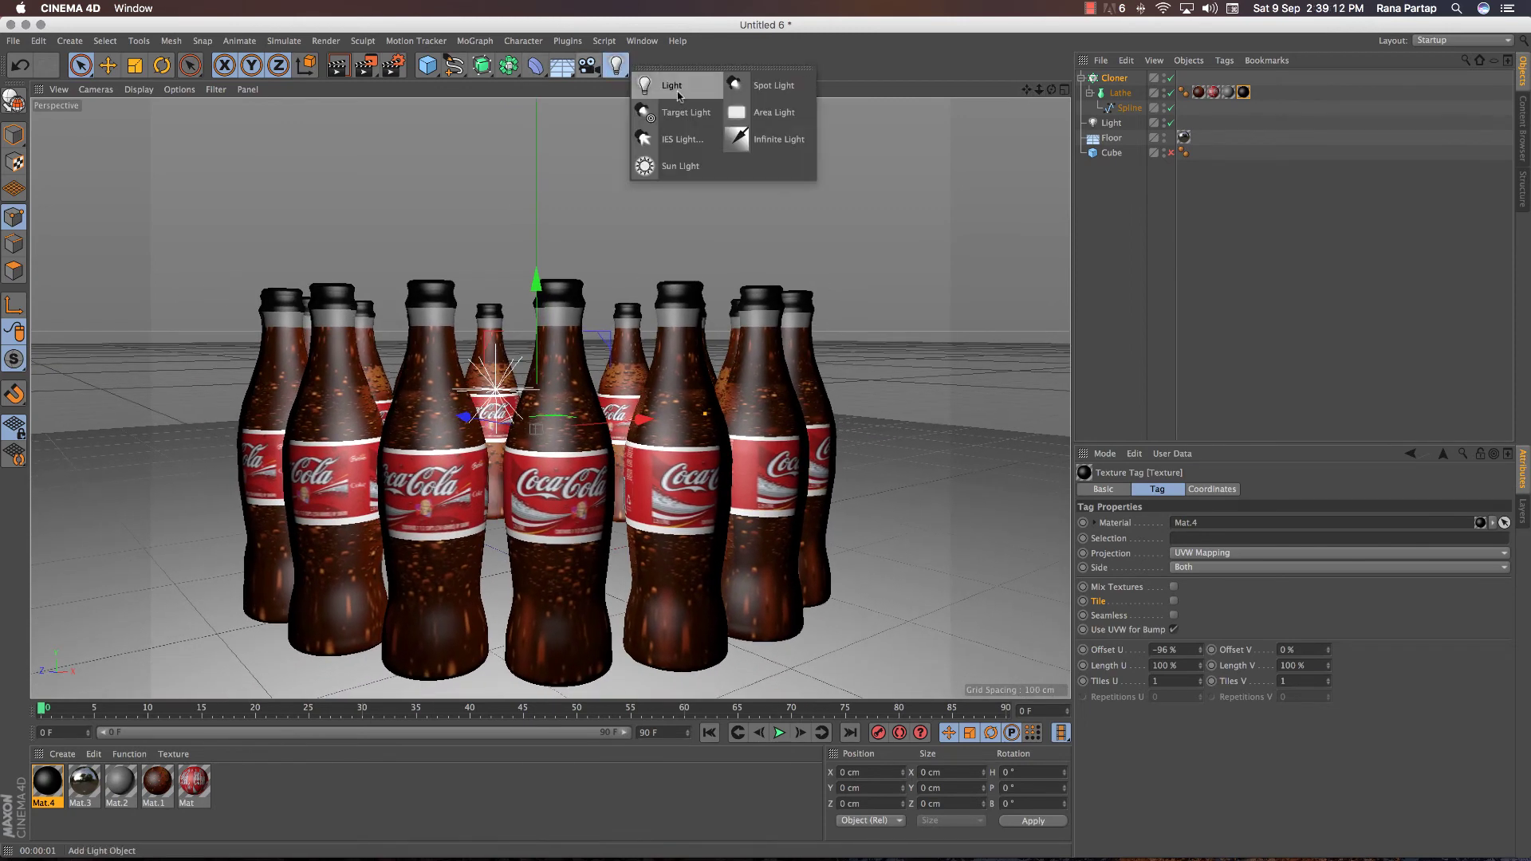
pyautogui.moveTo(537, 462)
pyautogui.mouseDown()
pyautogui.moveTo(538, 143)
pyautogui.moveTo(905, 205)
pyautogui.mouseUp()
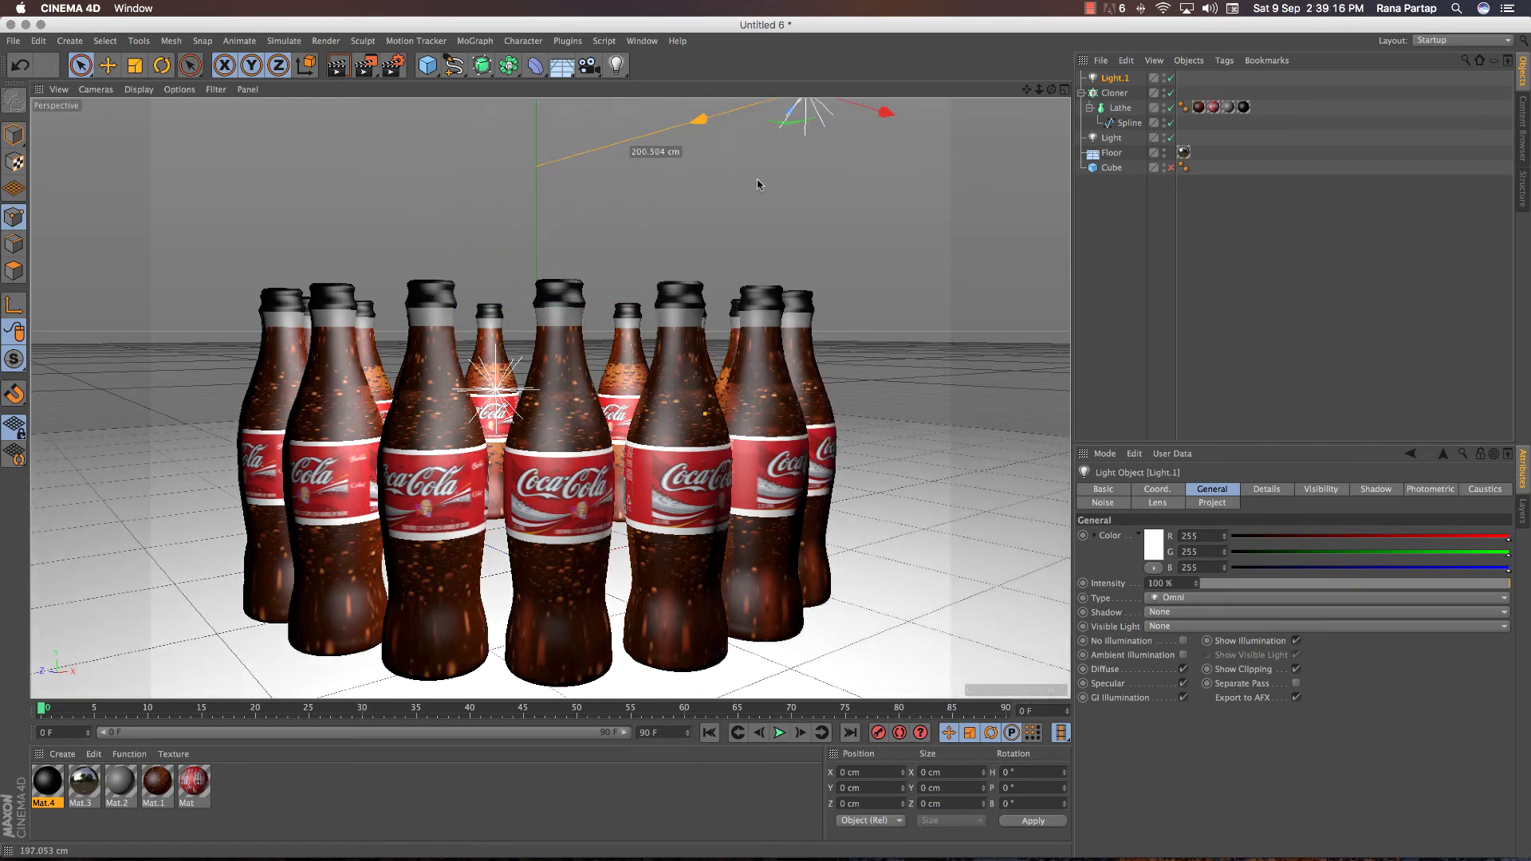
pyautogui.scroll(1, 579, 358)
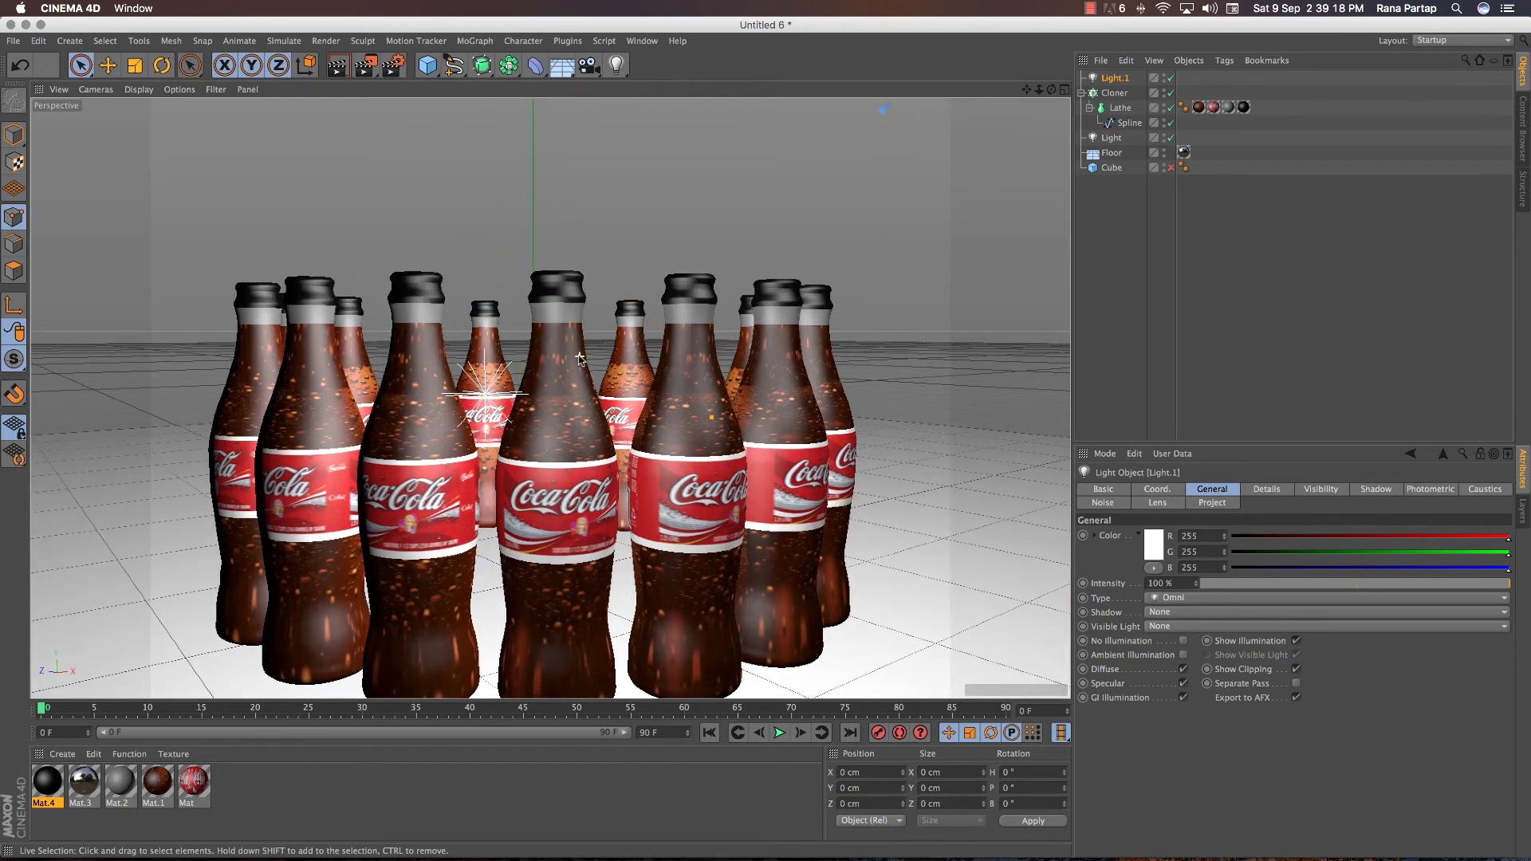
pyautogui.scroll(2, 646, 325)
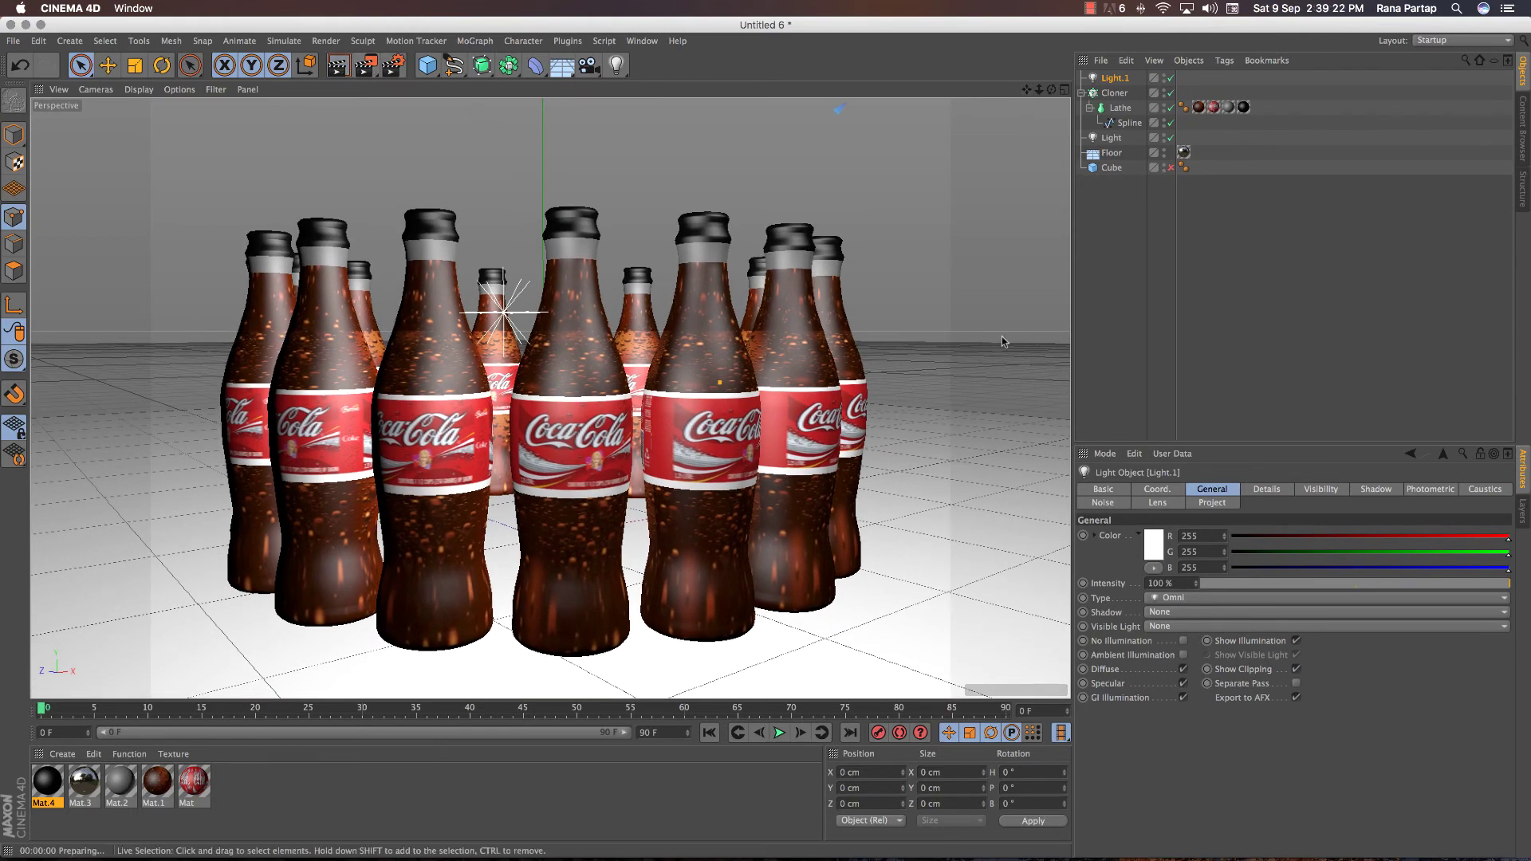
pyautogui.hotkey('ctrl', 'r')
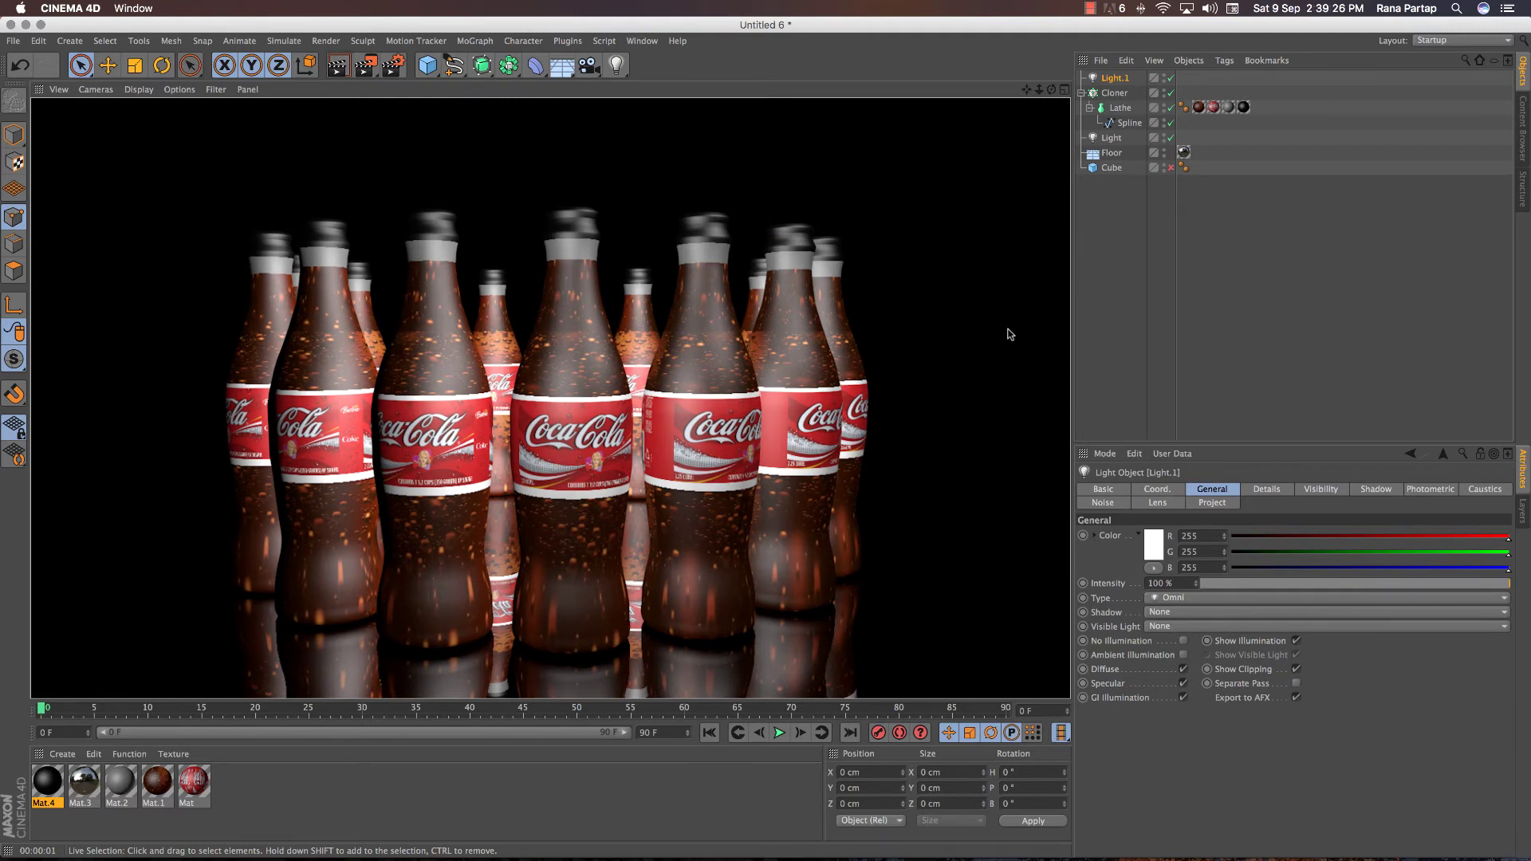
# Add a third light, Light.2, among the bottles and render a preview, then open the Floor/Sky palette
pyautogui.moveTo(616, 65); pyautogui.dragTo(684, 84)
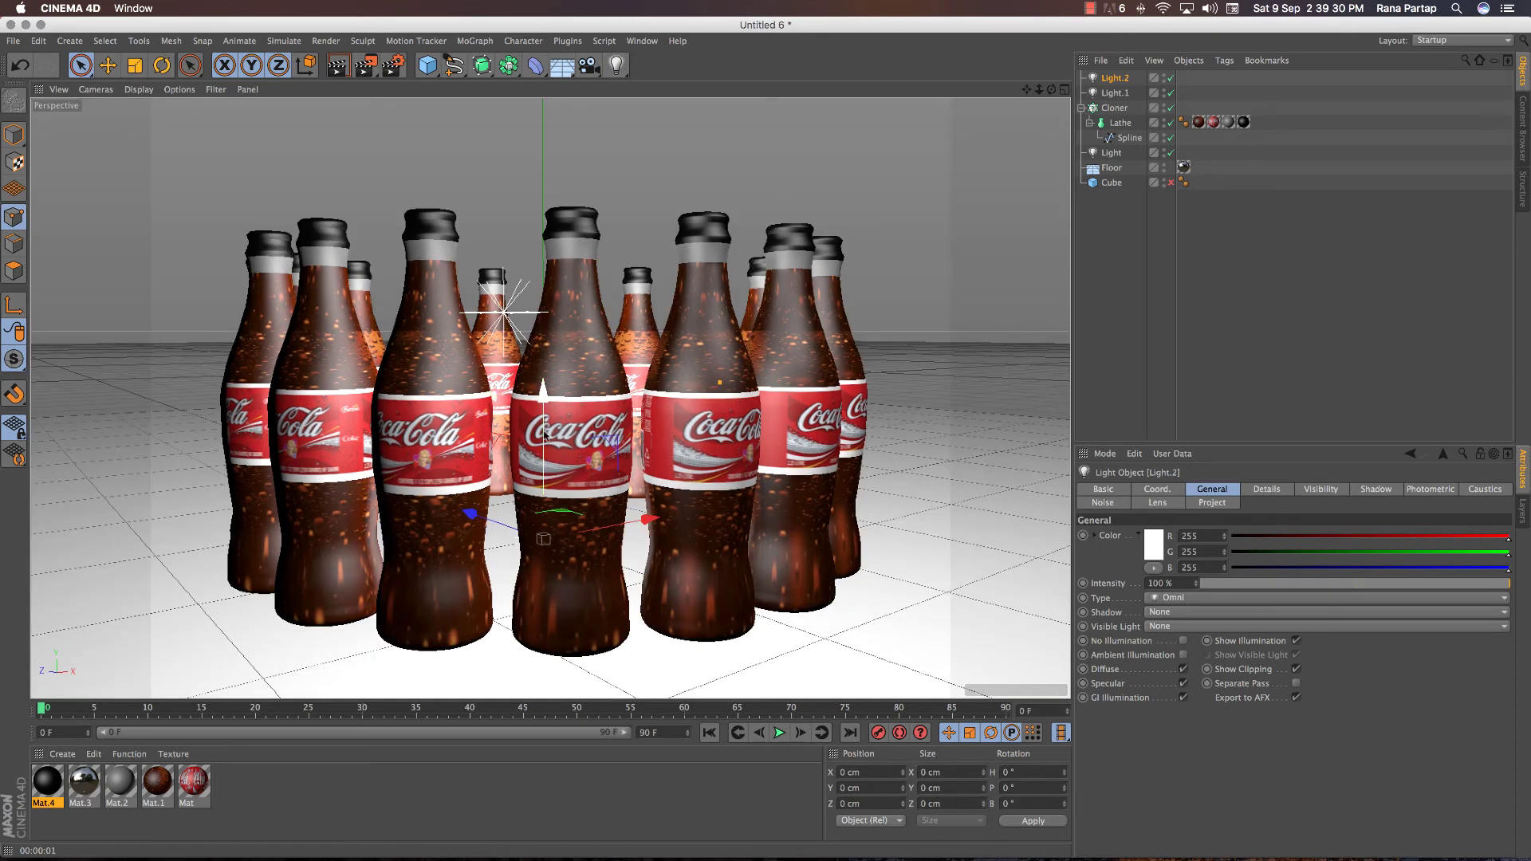
pyautogui.moveTo(469, 514)
pyautogui.mouseDown()
pyautogui.moveTo(188, 408)
pyautogui.moveTo(69, 314)
pyautogui.moveTo(351, 221)
pyautogui.moveTo(586, 262)
pyautogui.mouseUp()
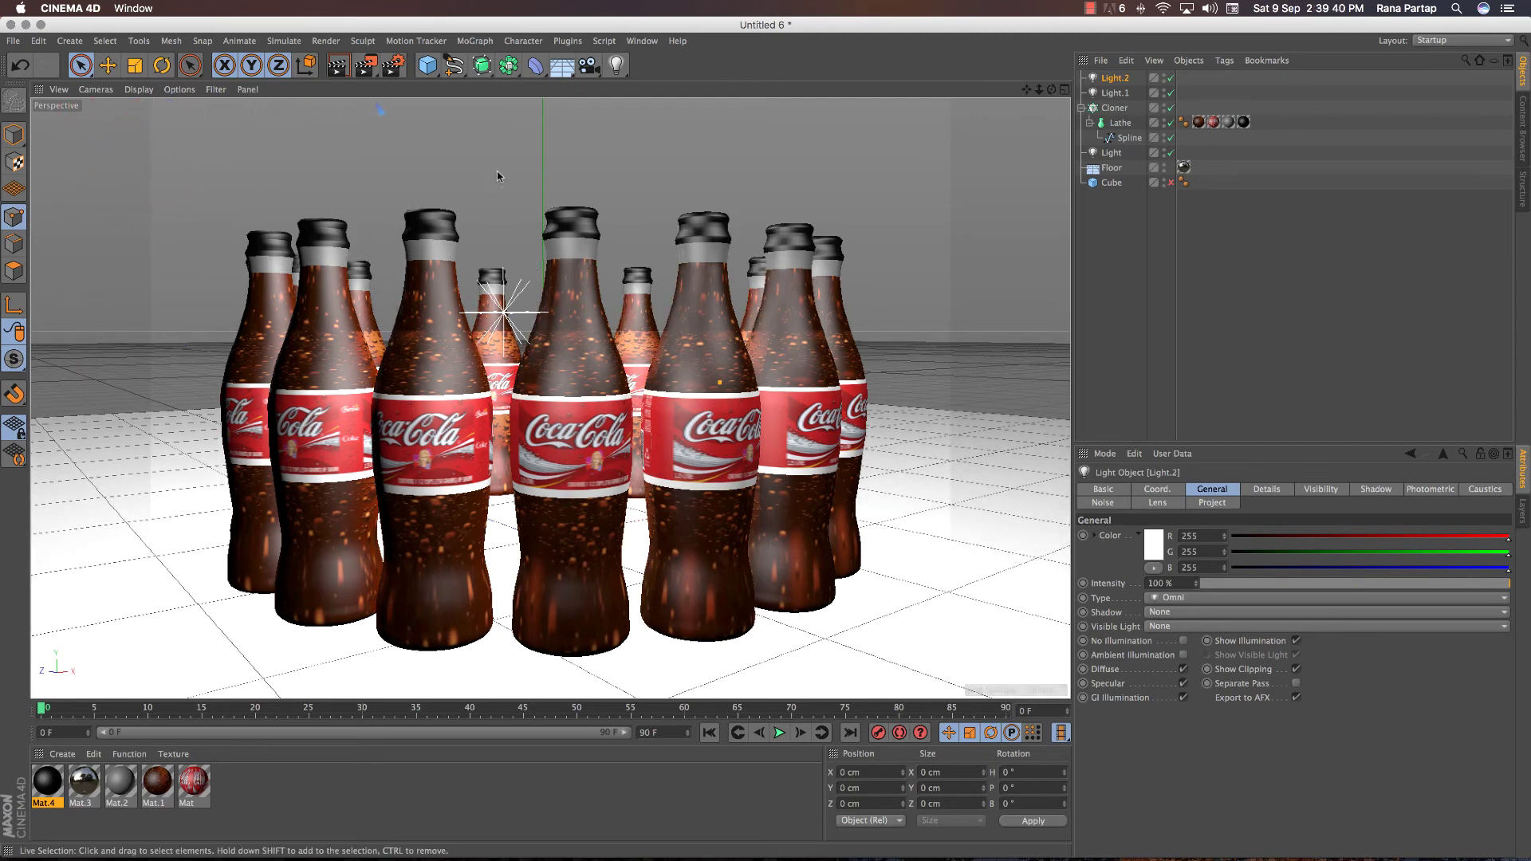
pyautogui.press('super+r')
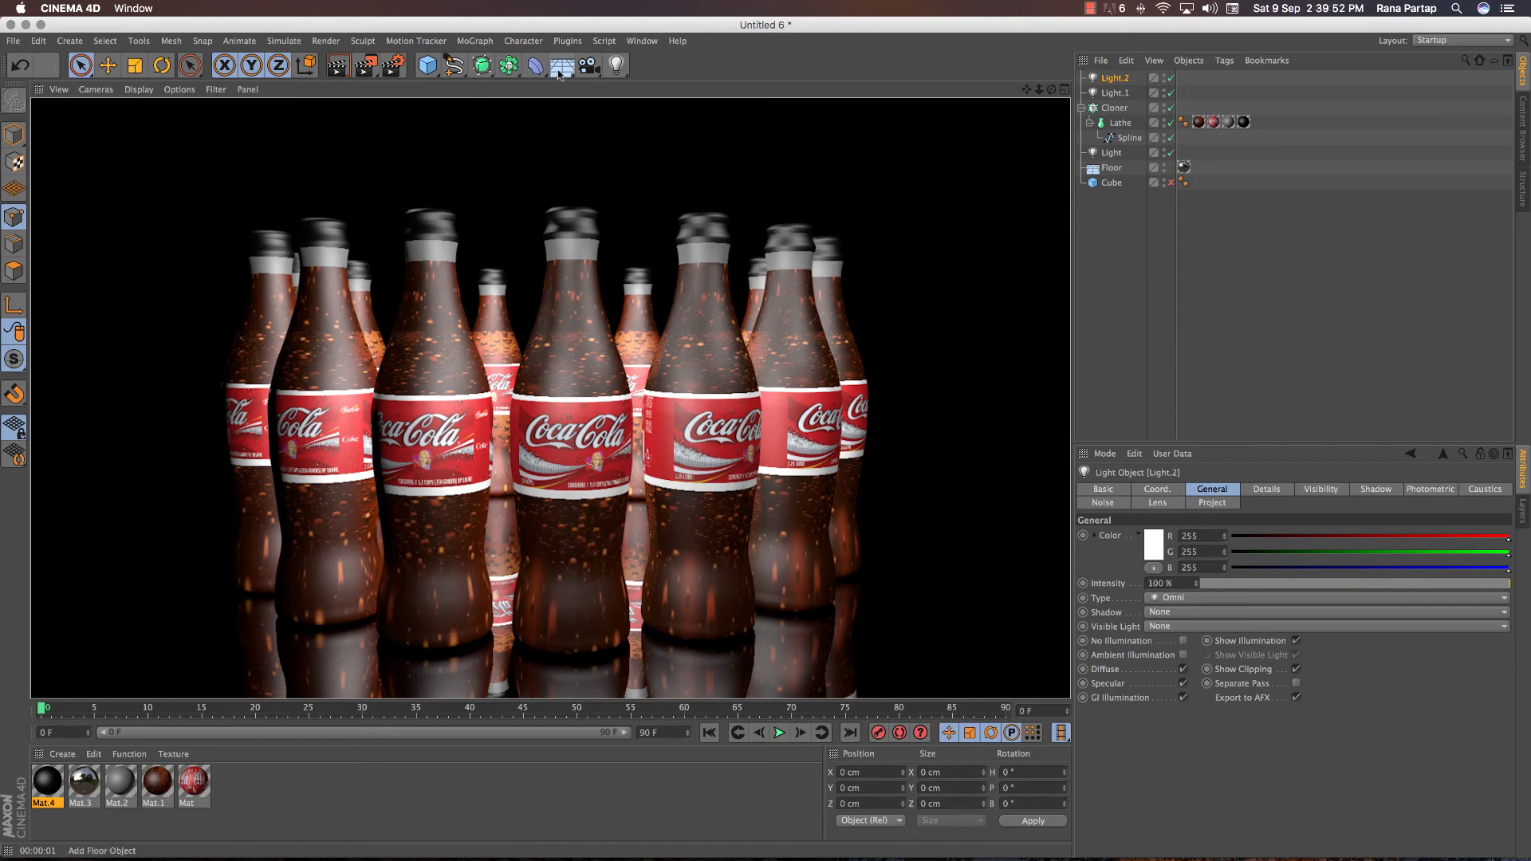
pyautogui.click(561, 66)
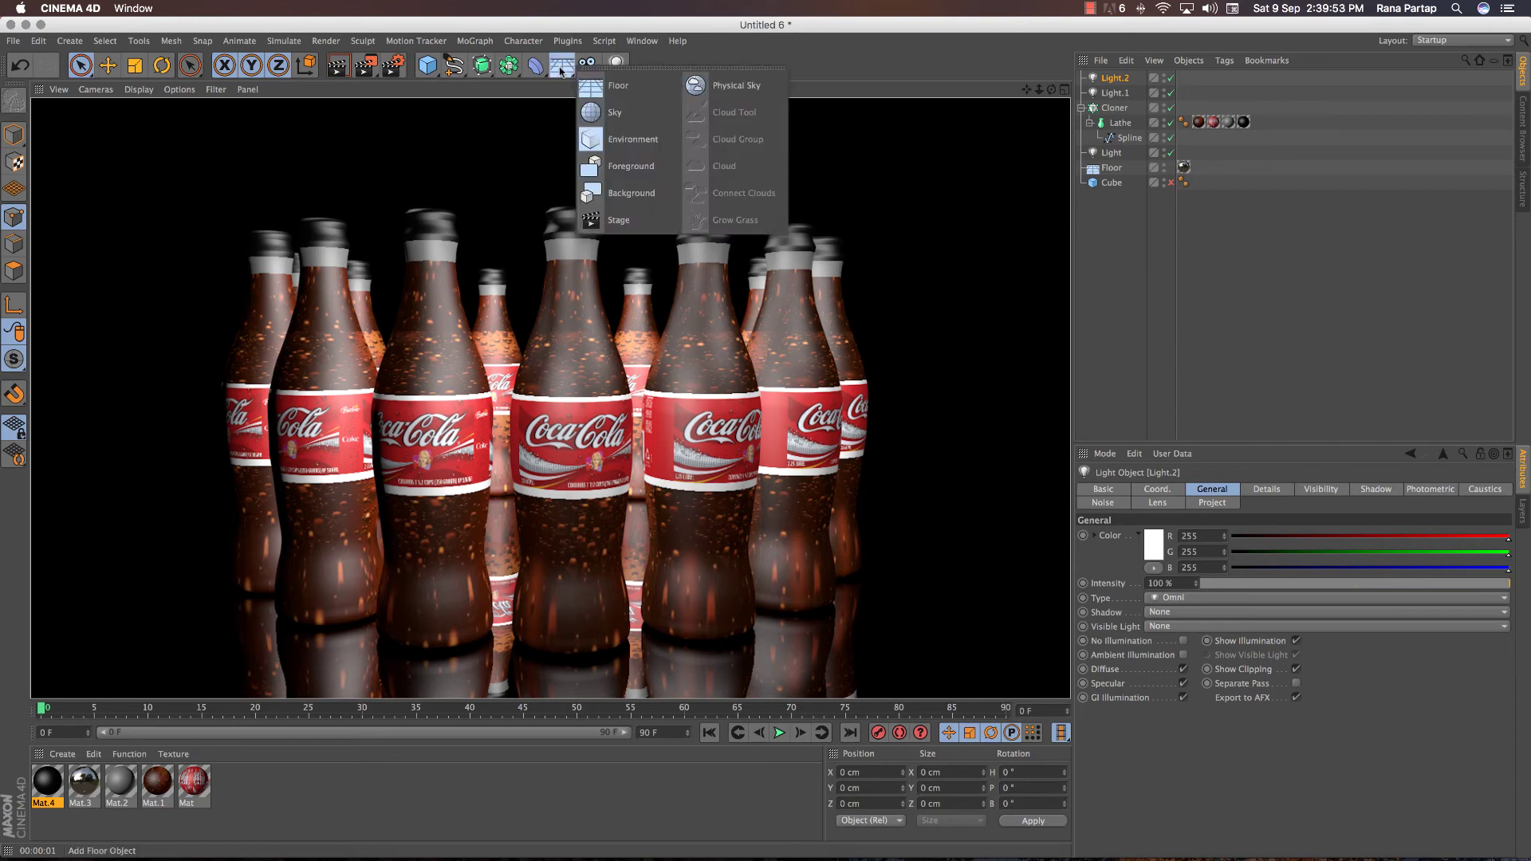
# Add a Physical Sky and render the bottle ring under it, reframing closer for a second render
pyautogui.click(724, 88)
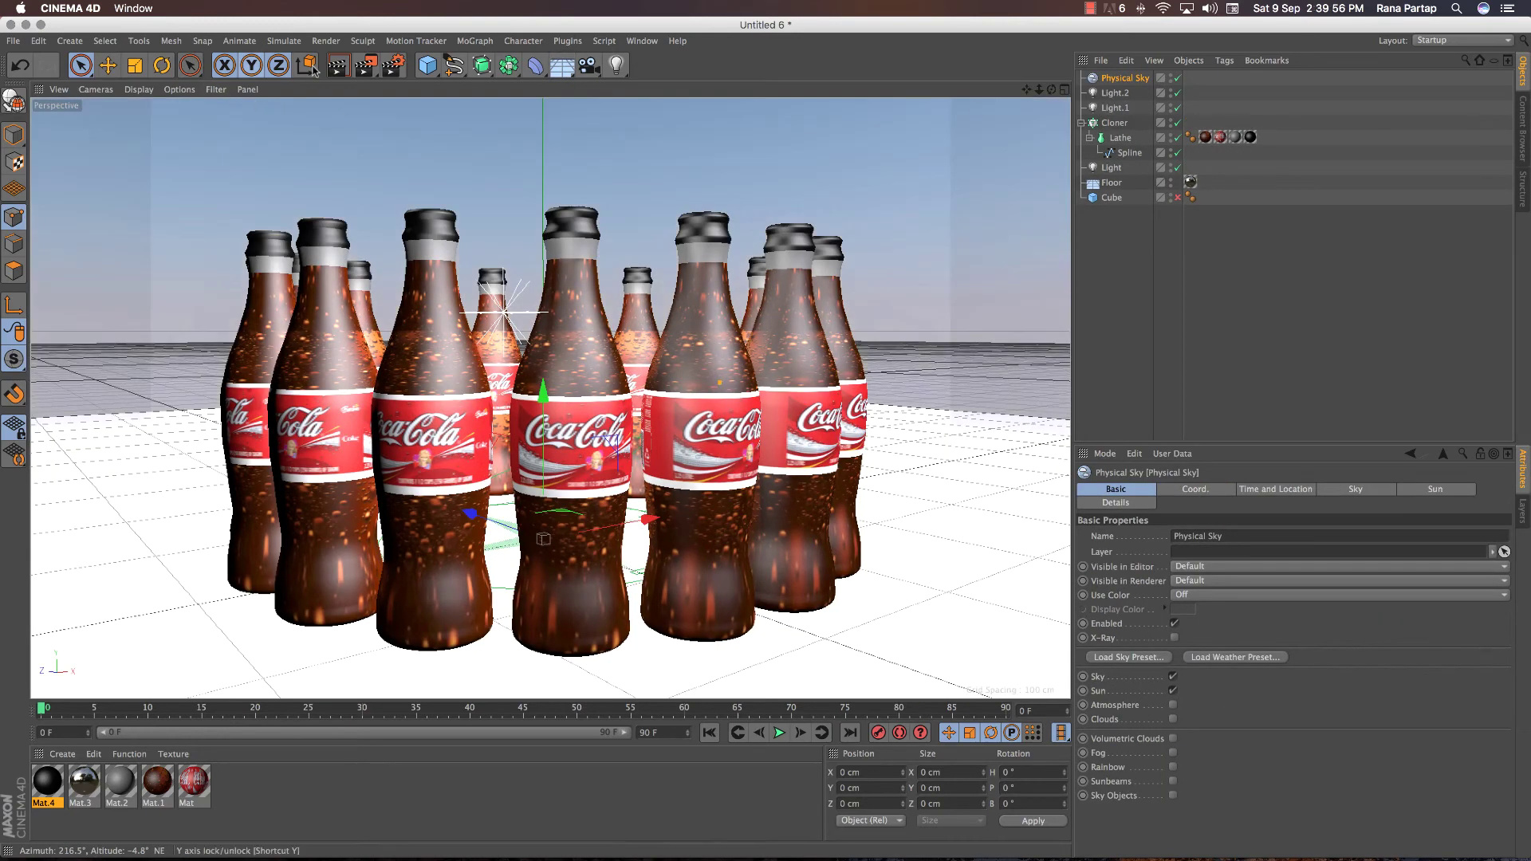
pyautogui.click(337, 65)
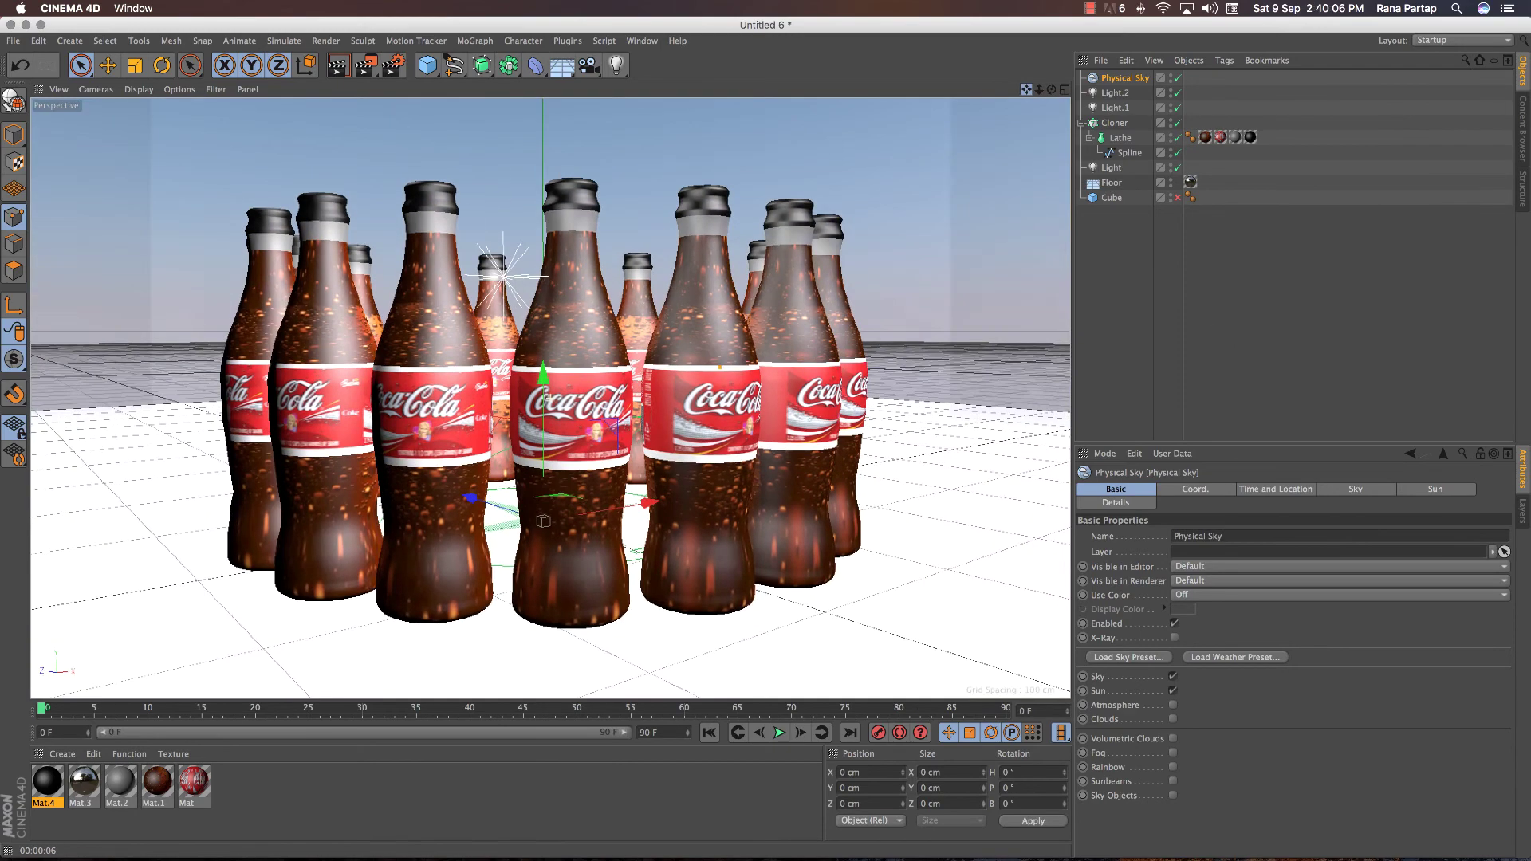
pyautogui.moveTo(1026, 89); pyautogui.dragTo(1005, 92)
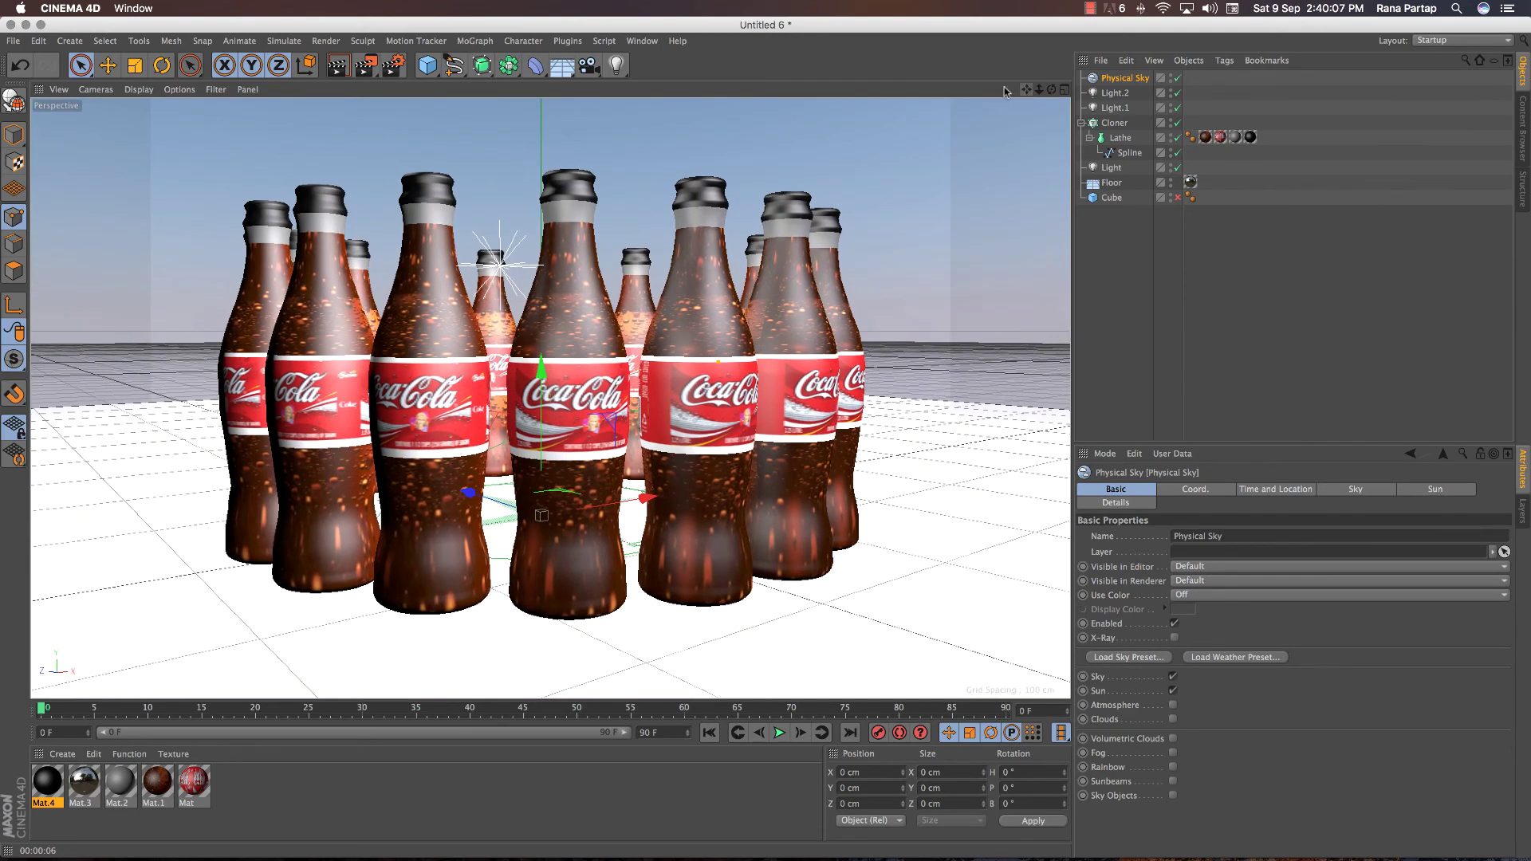
pyautogui.click(334, 65)
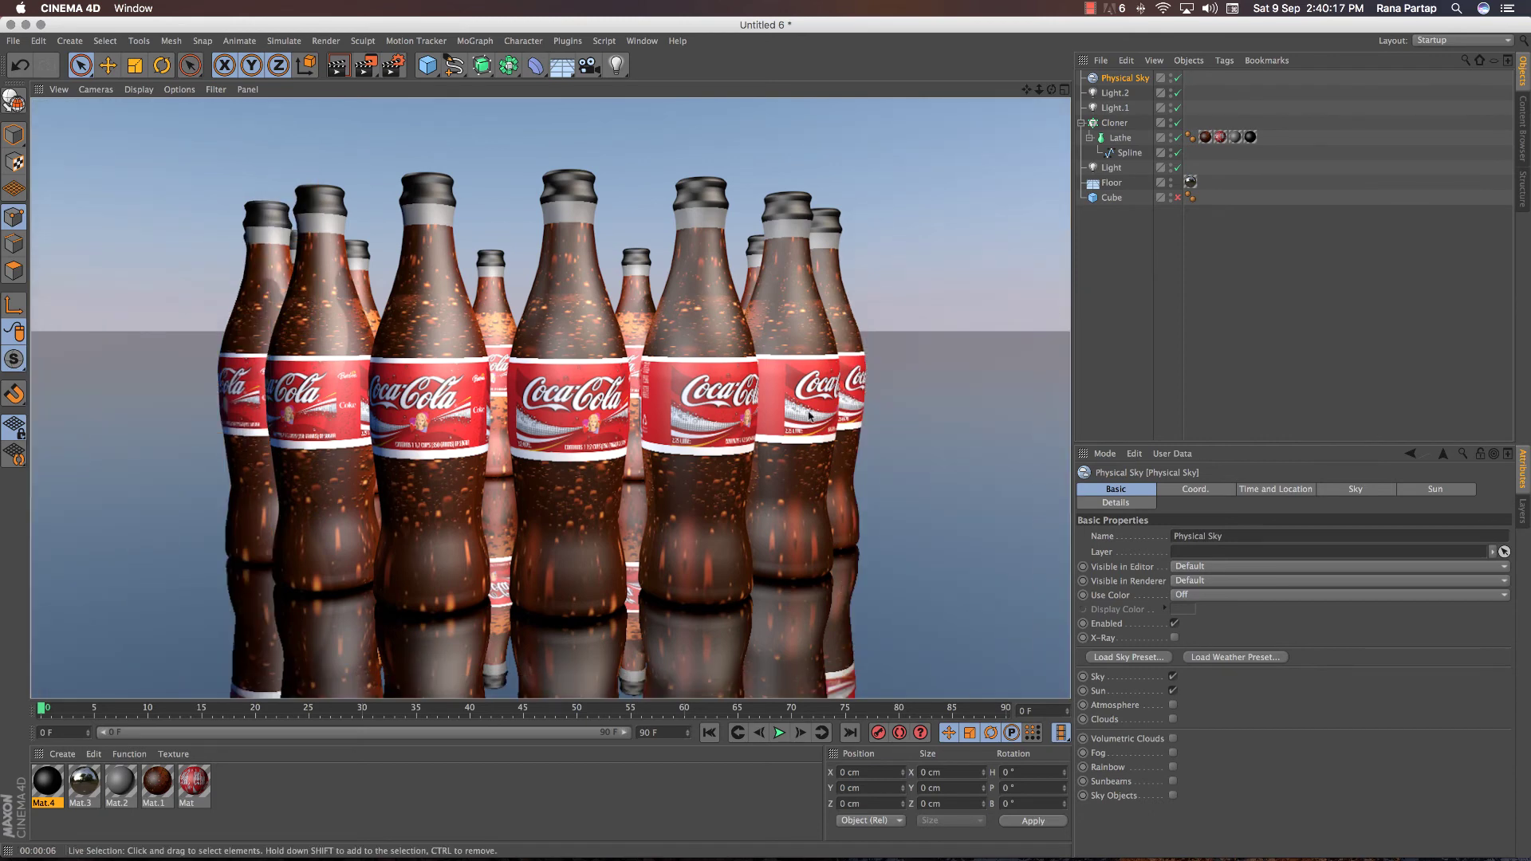
# Set Mat.3's Reflectance Layer 1 strength to 68%, rendering to check the floor reflection
pyautogui.click(79, 783)
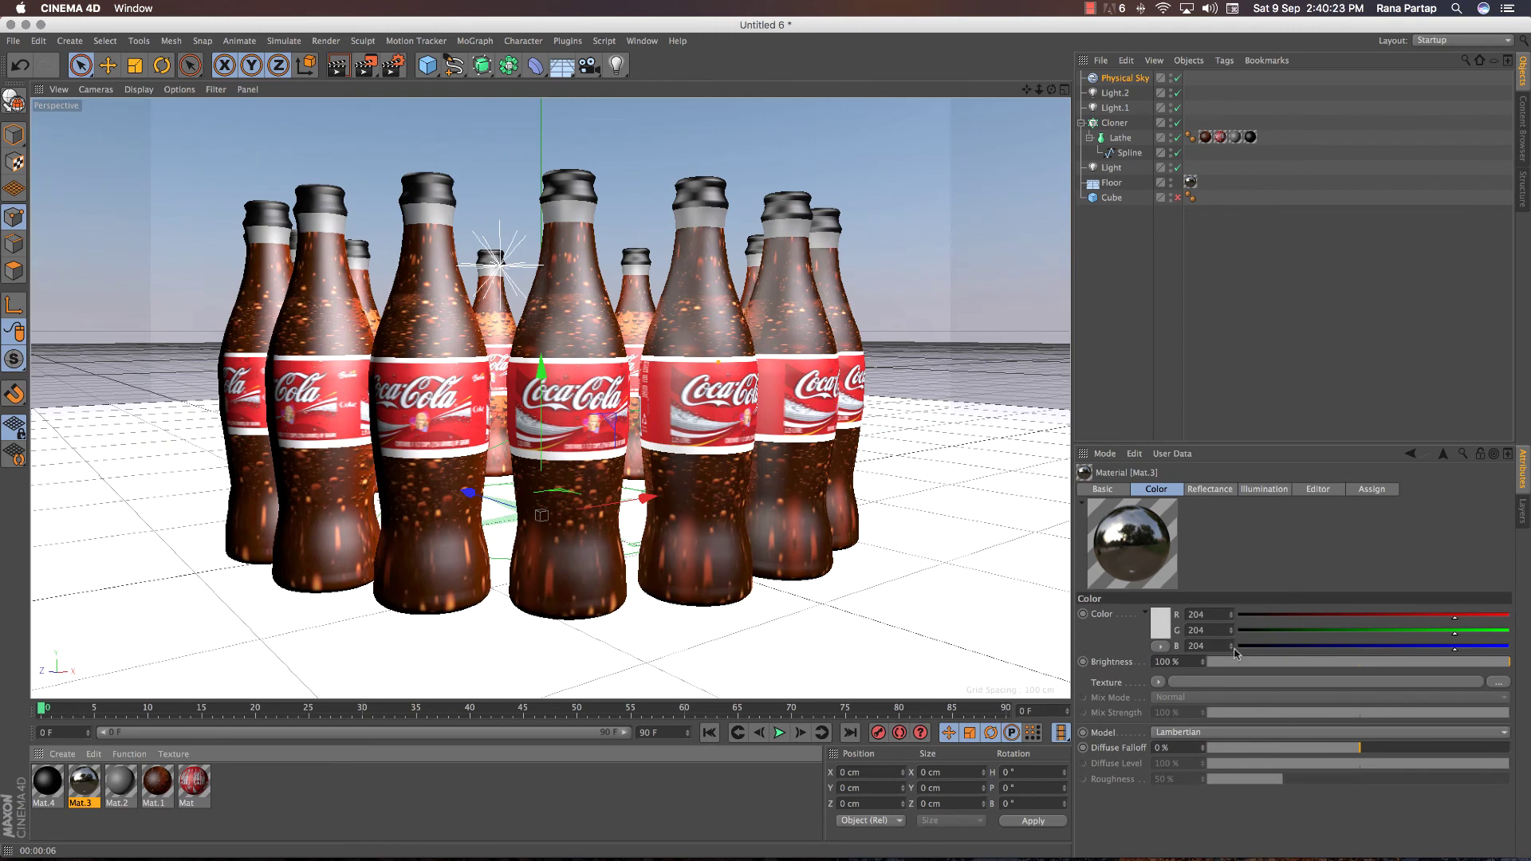
pyautogui.click(1227, 491)
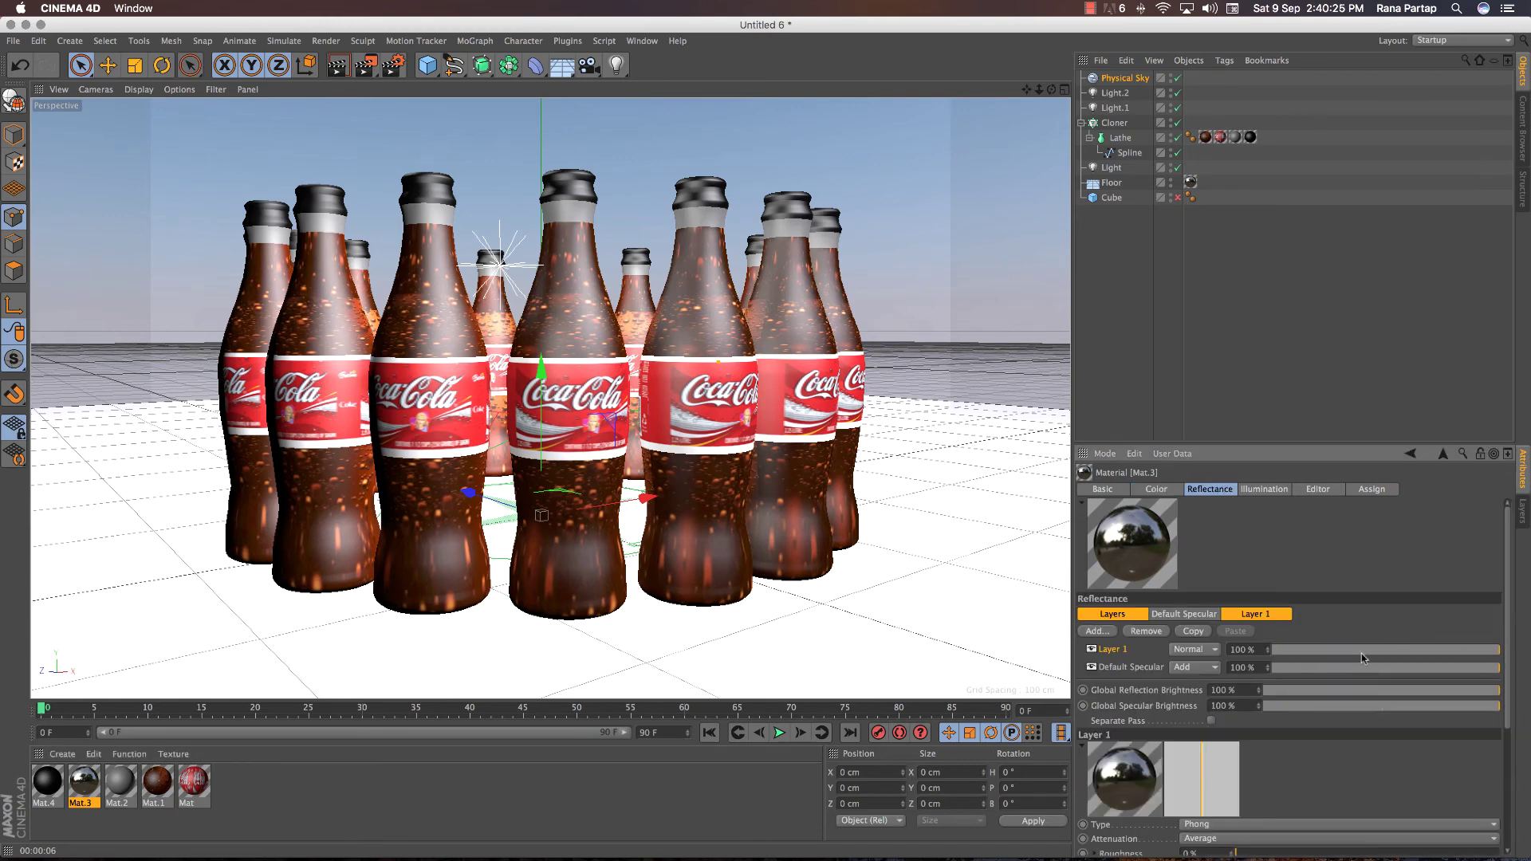
pyautogui.moveTo(1361, 653); pyautogui.dragTo(1404, 652)
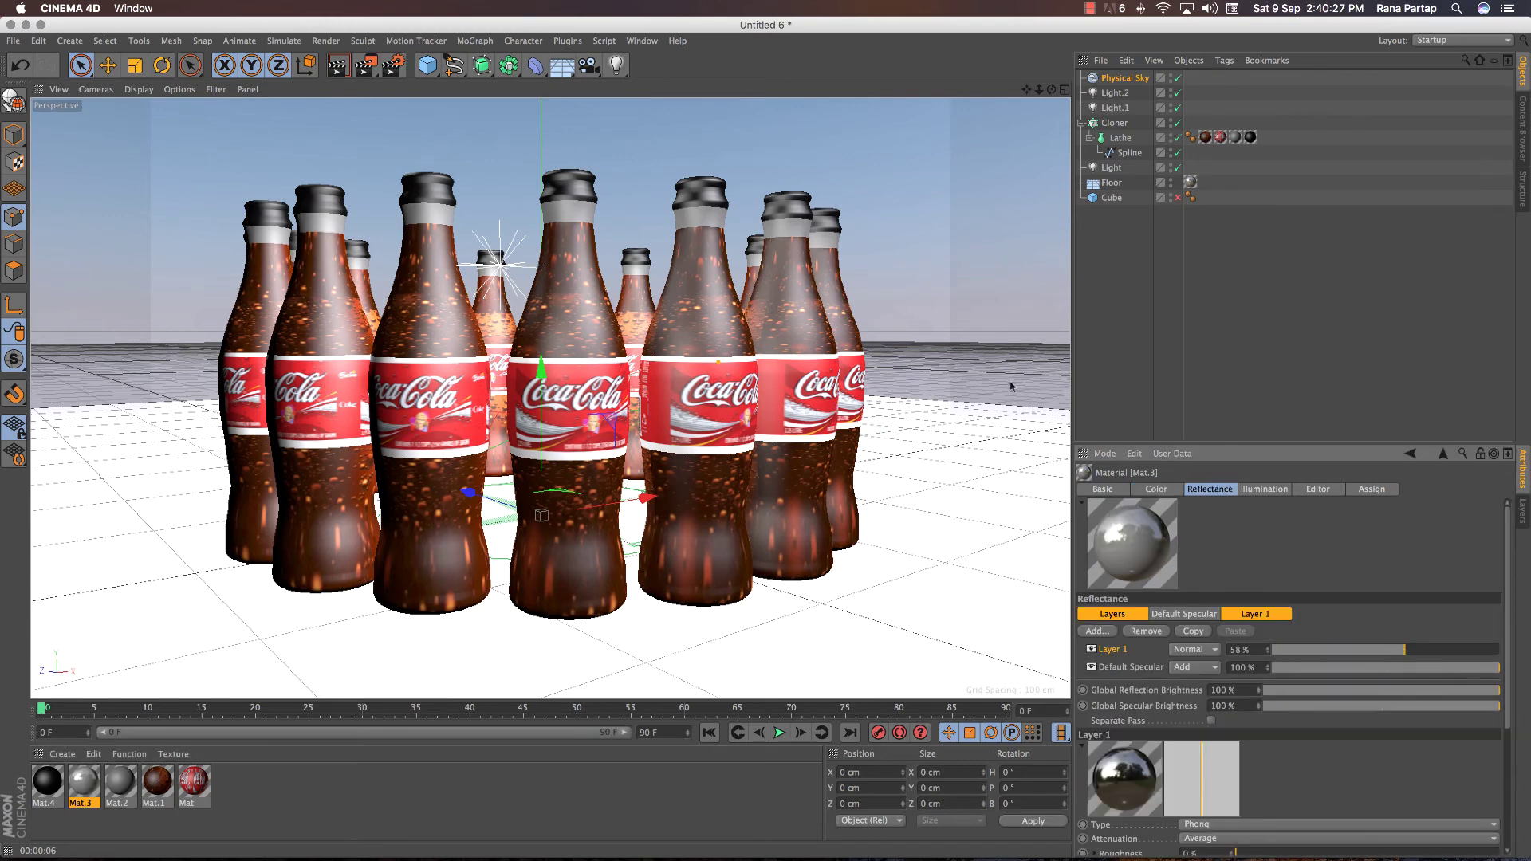
pyautogui.click(338, 64)
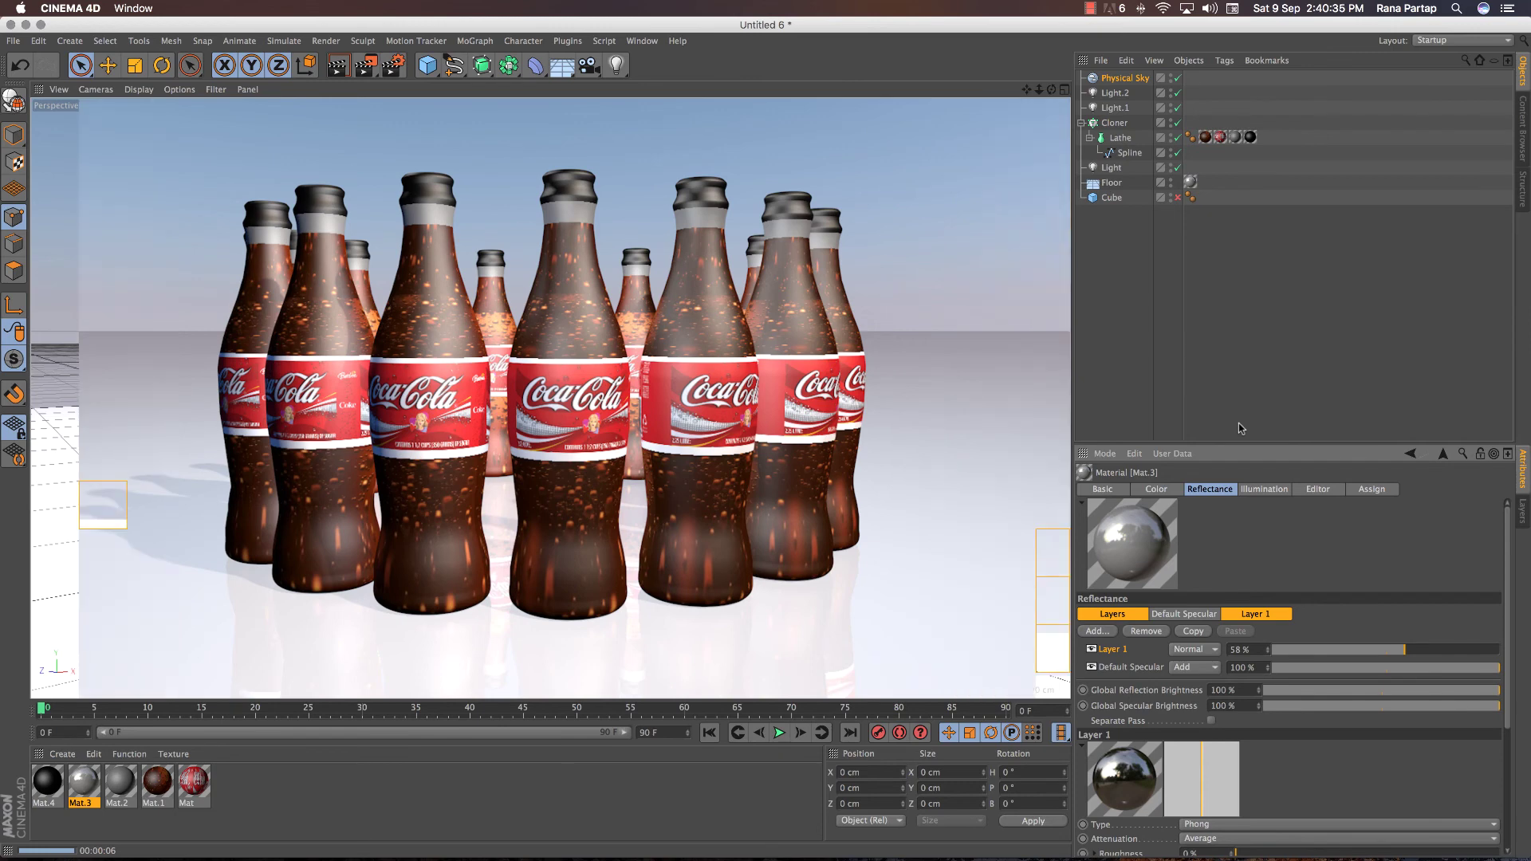
pyautogui.click(1425, 652)
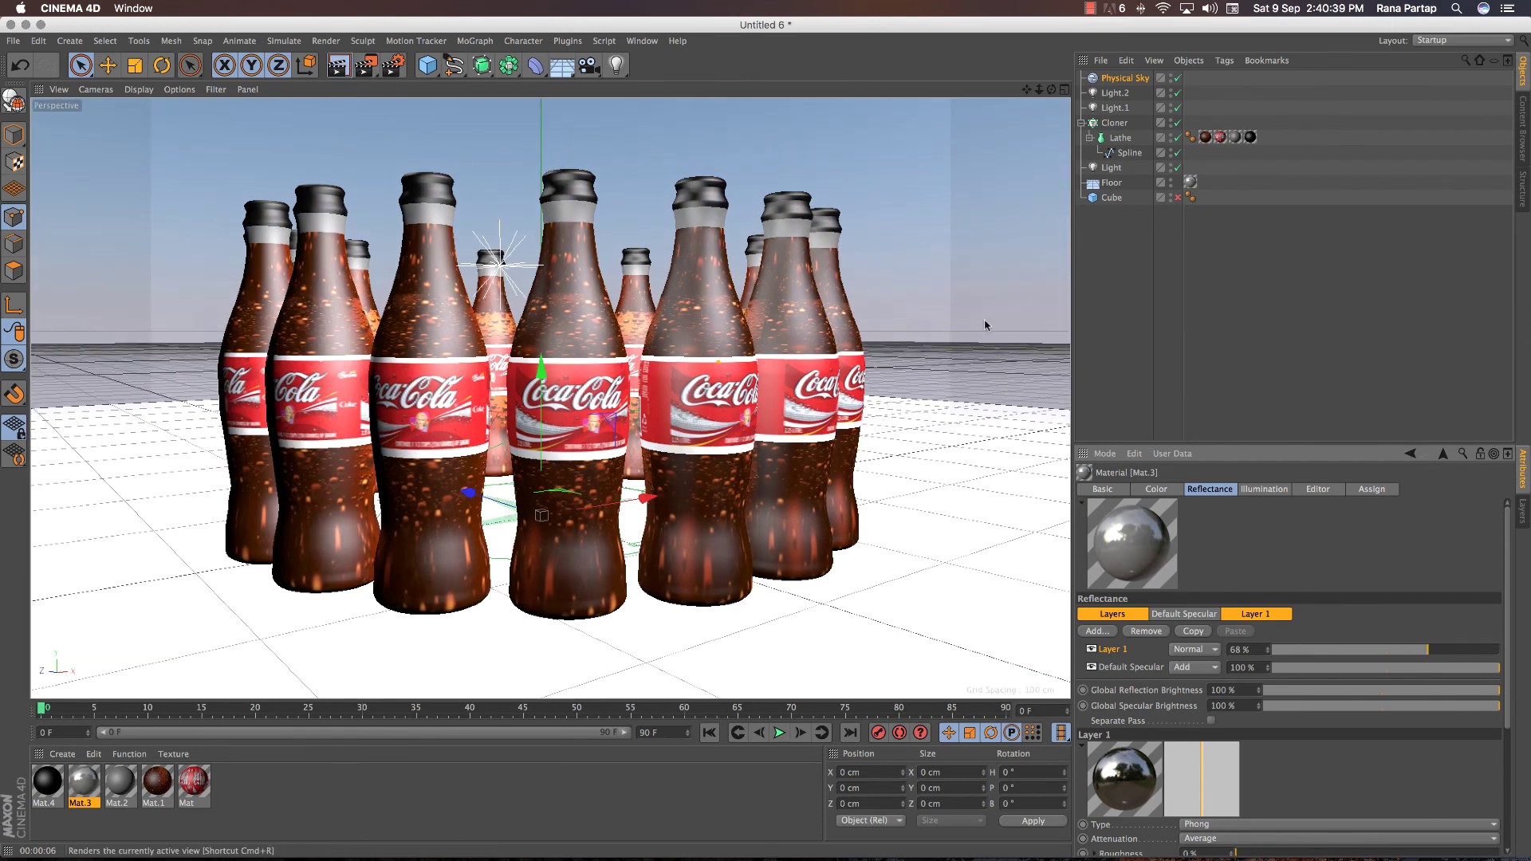
pyautogui.press('super+r')
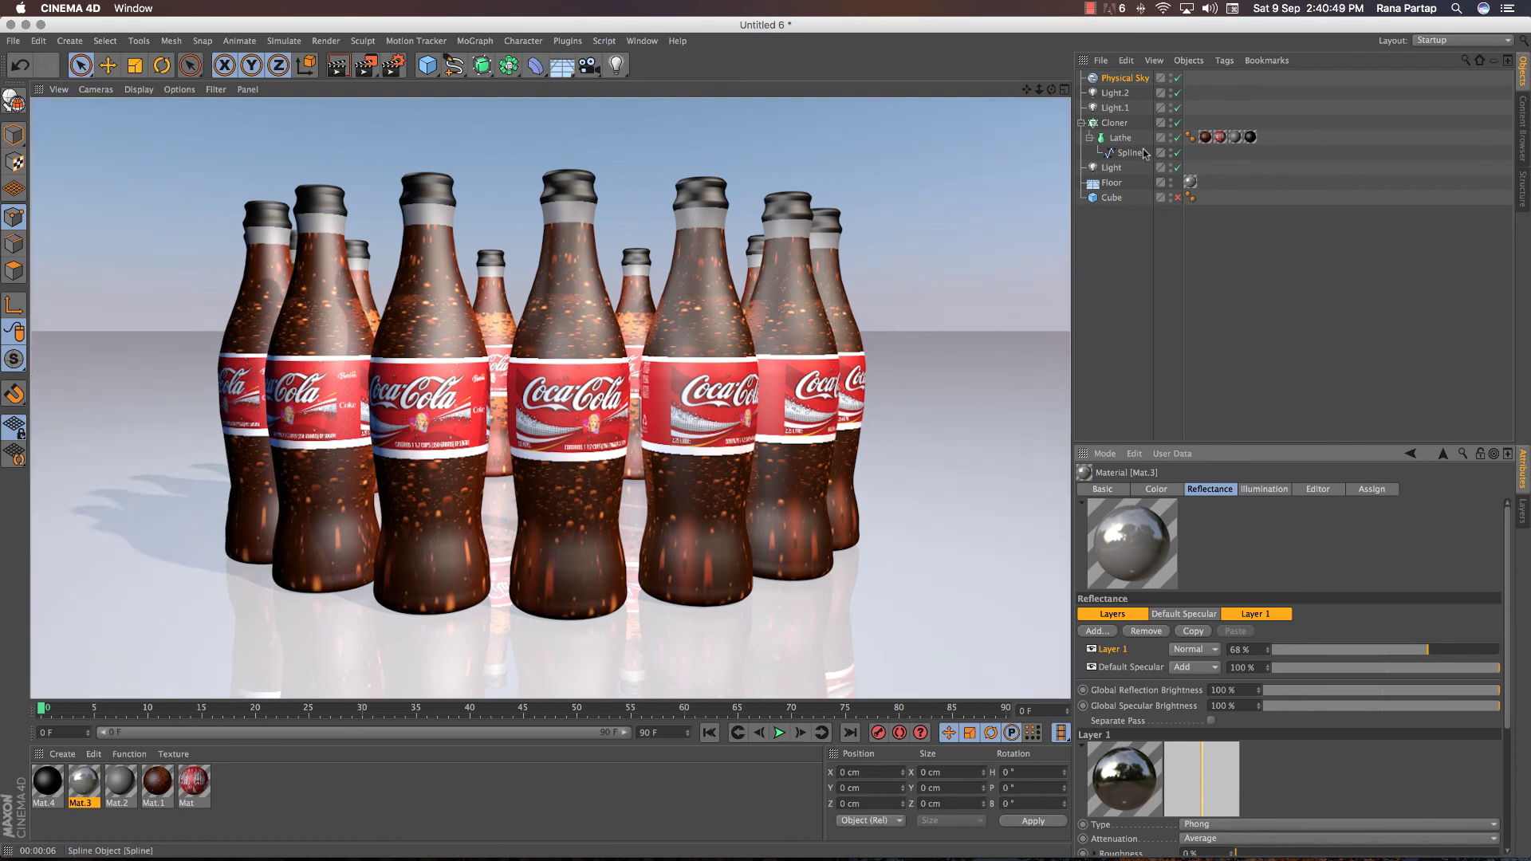
# Change Light.2's shadow type to Area
pyautogui.click(1128, 96)
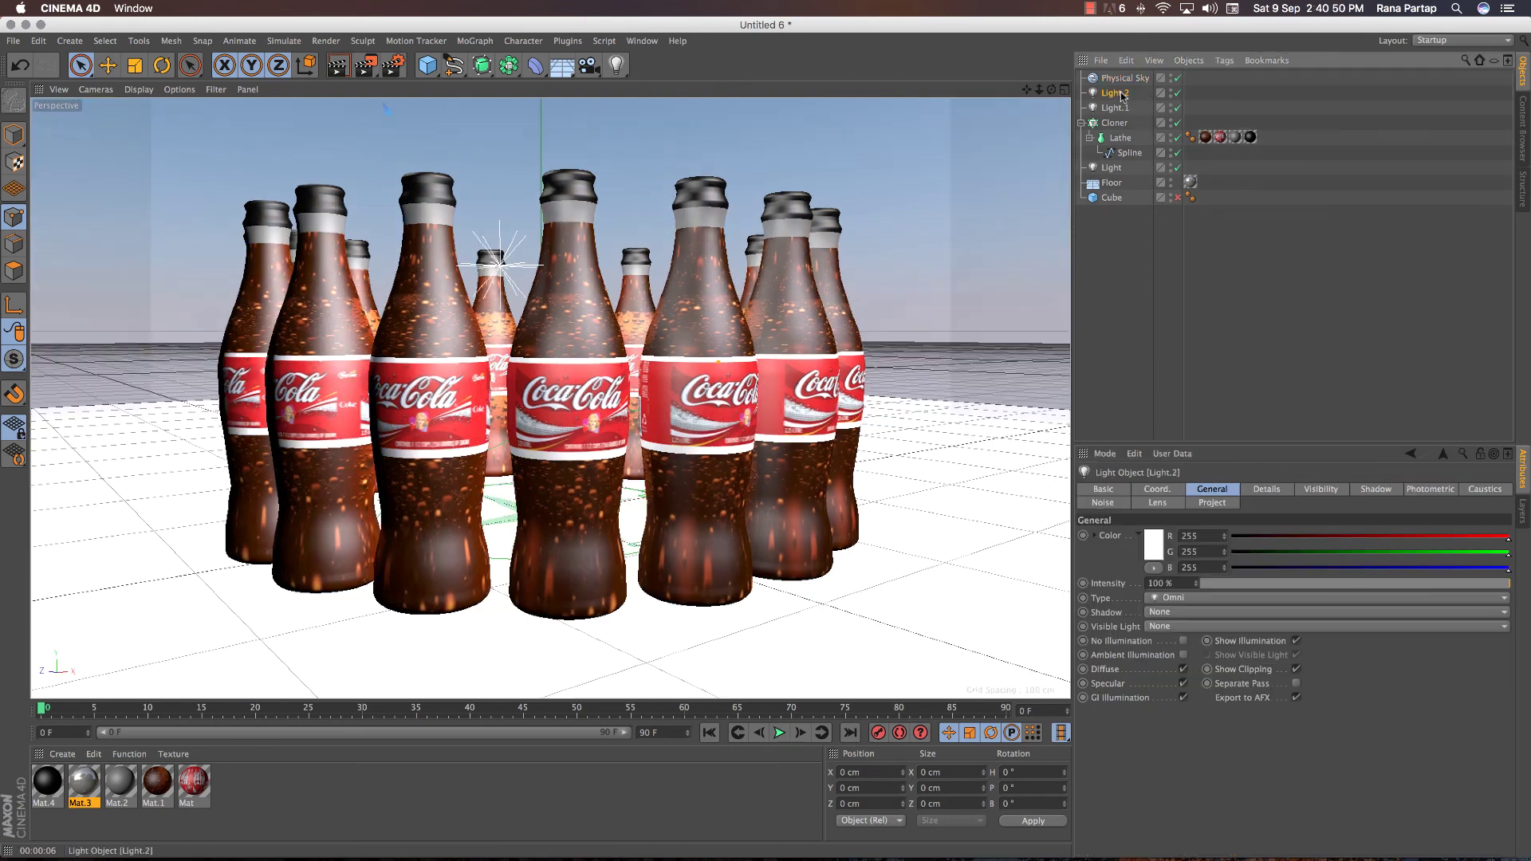
pyautogui.click(1174, 612)
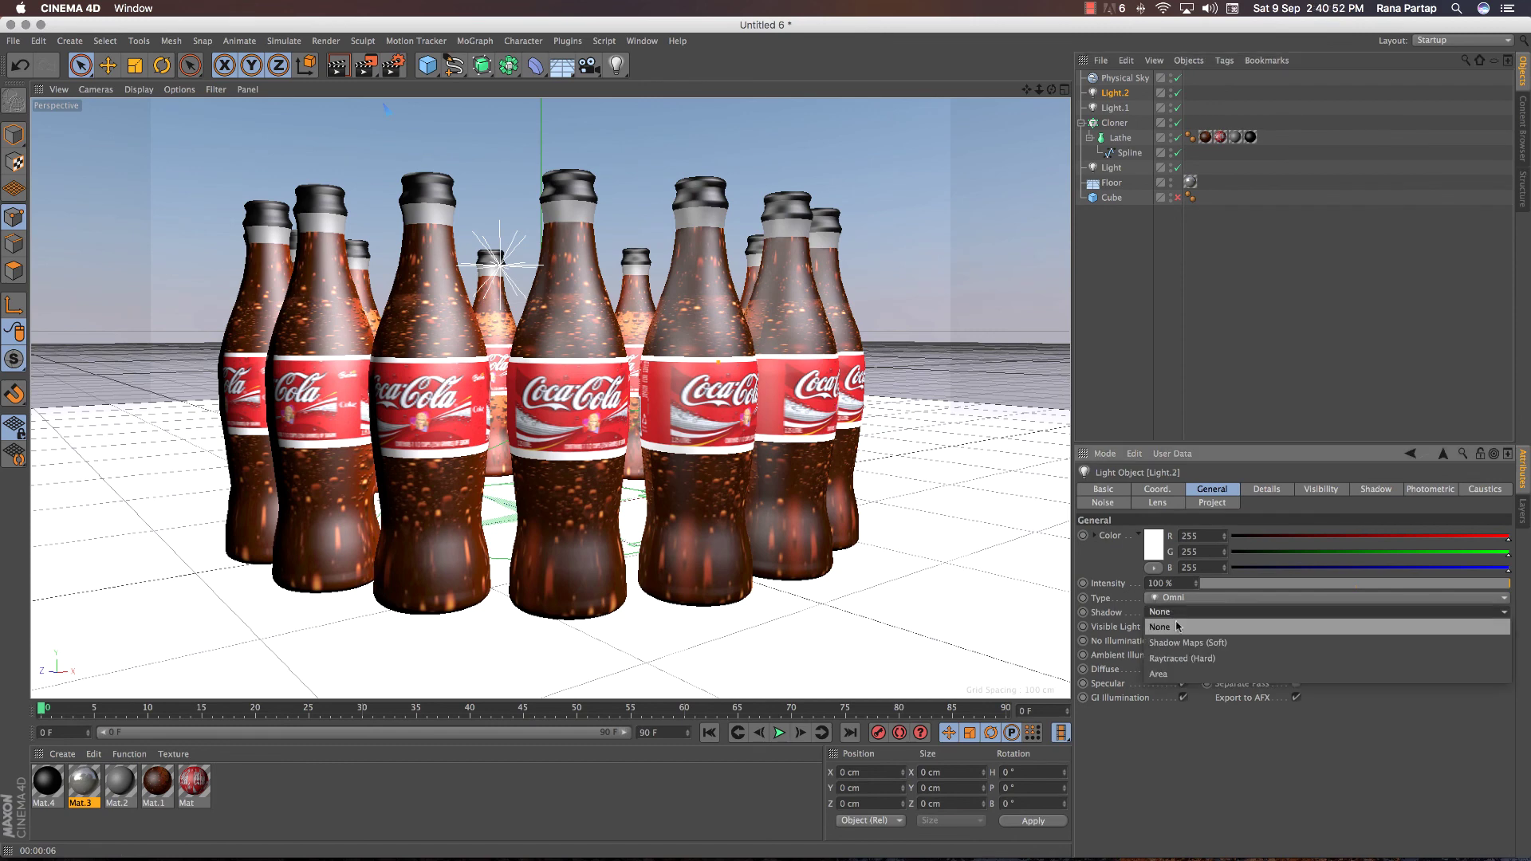
pyautogui.click(1173, 672)
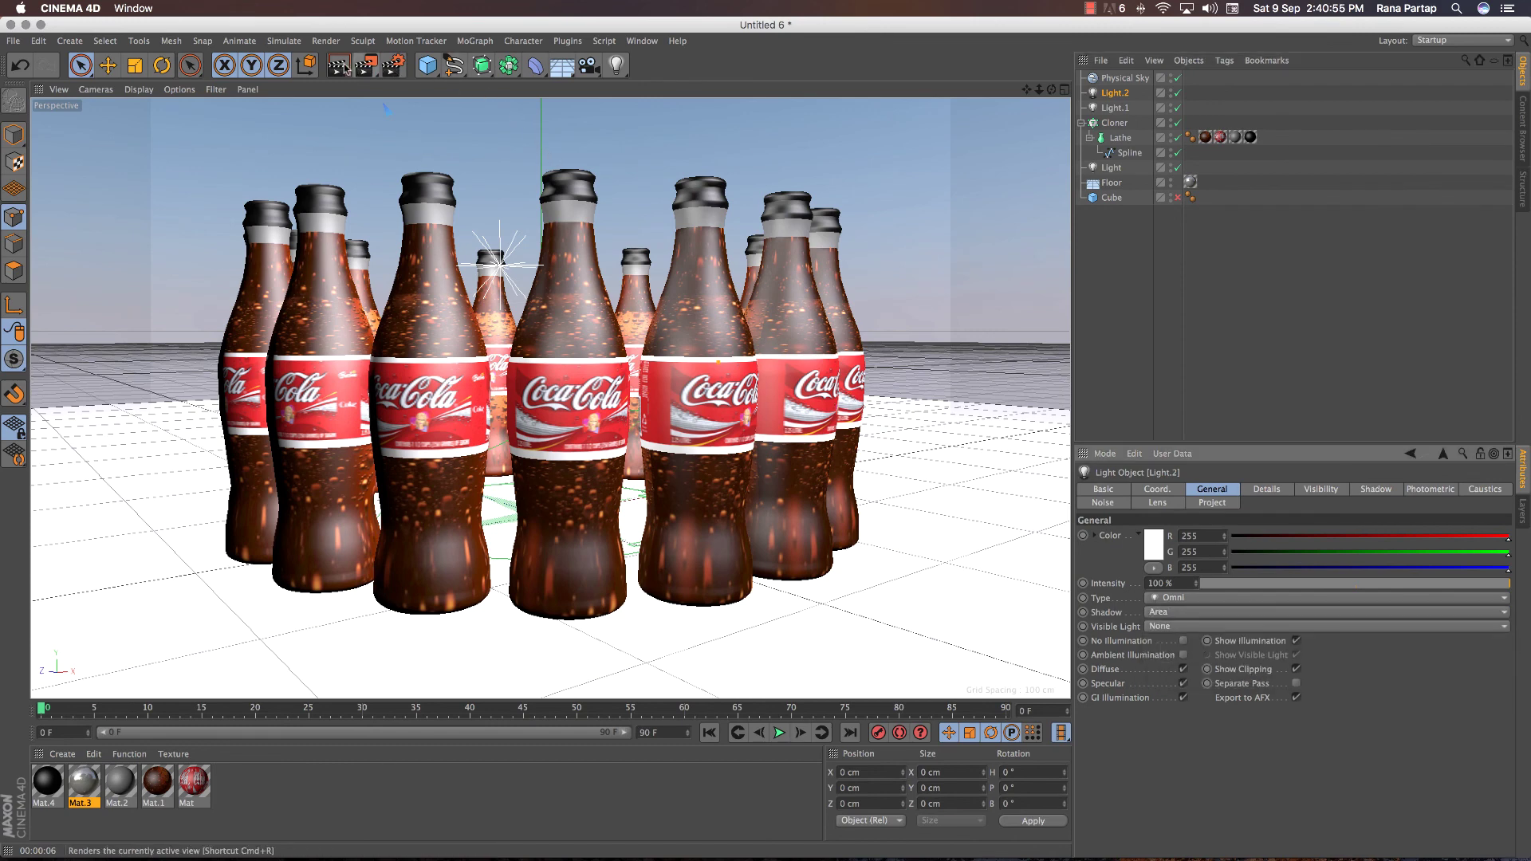